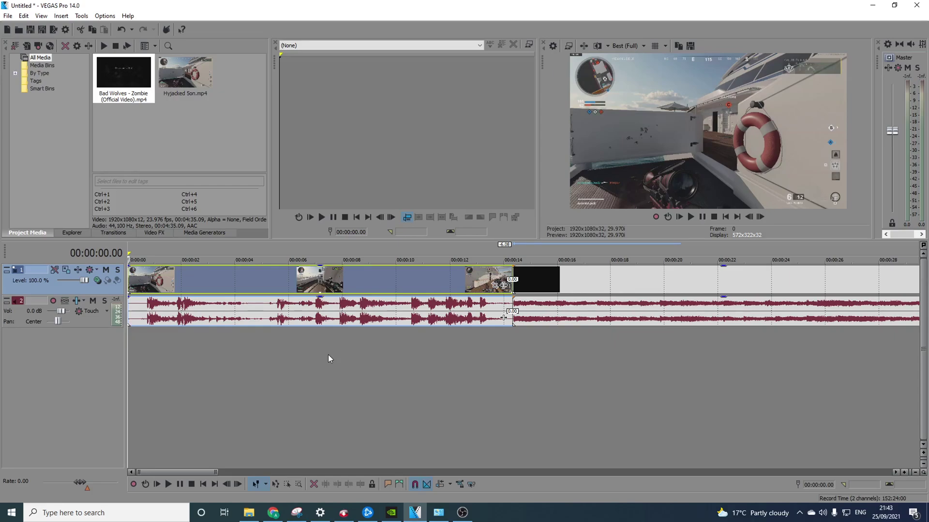
Examine several moments within the first eight seconds of the Hyjacked 5on gameplay clip in the video preview
{"action": "left_click", "coordinate": [270, 291]}
{"action": "left_click", "coordinate": [293, 286]}
{"action": "left_click", "coordinate": [321, 285]}
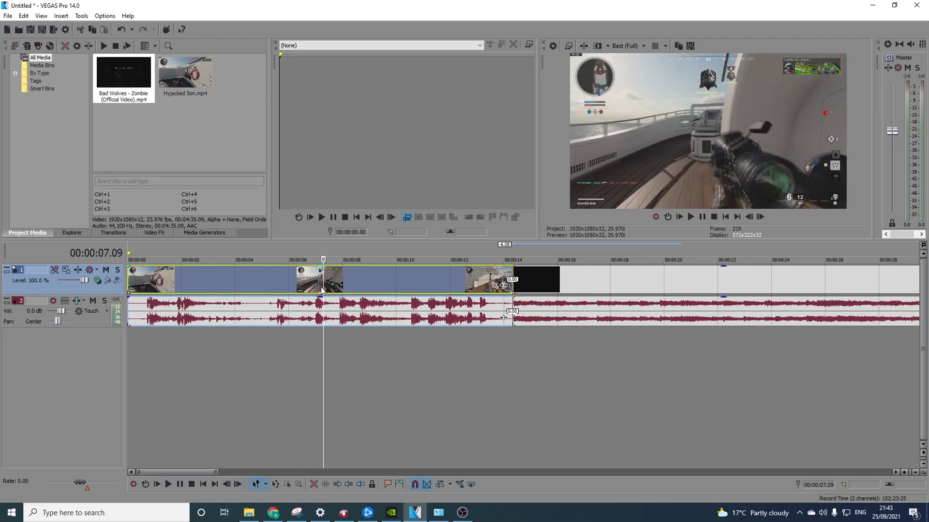
{"action": "right_click", "coordinate": [321, 287]}
{"action": "left_click", "coordinate": [277, 274]}
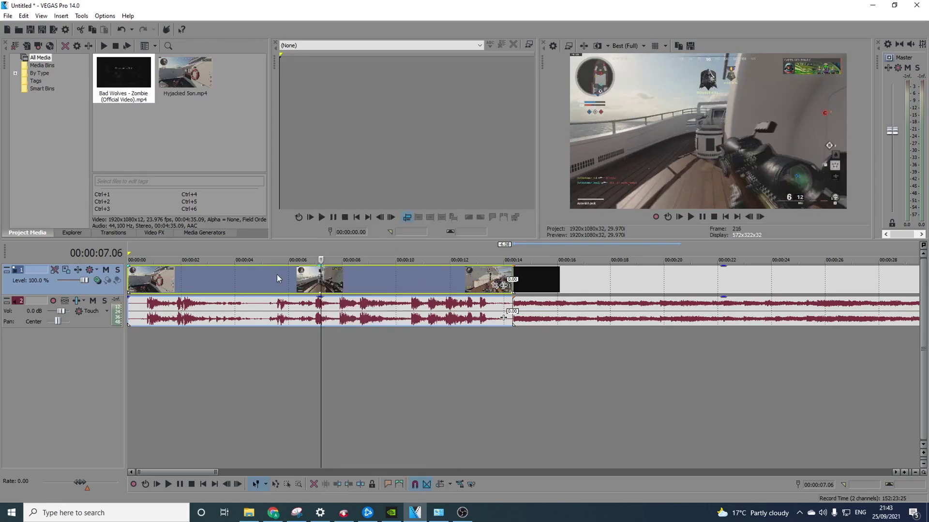
{"action": "left_click", "coordinate": [277, 276]}
{"action": "left_click", "coordinate": [223, 290]}
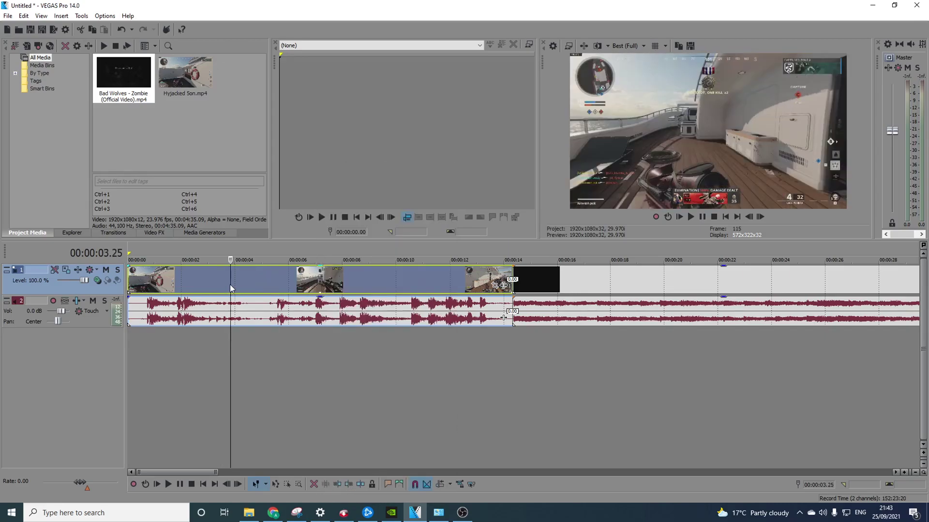
{"action": "left_click", "coordinate": [230, 285]}
{"action": "left_click", "coordinate": [312, 290]}
{"action": "left_click", "coordinate": [243, 287]}
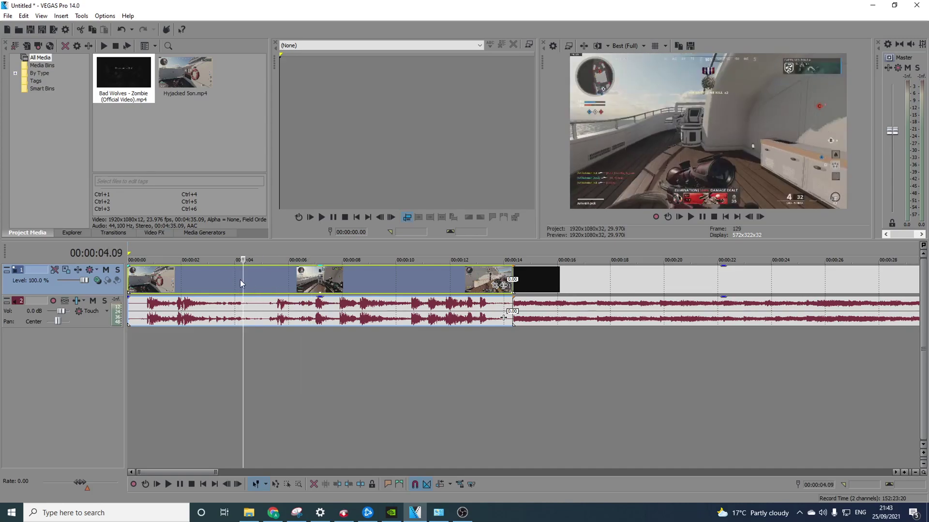
{"action": "left_click", "coordinate": [233, 289]}
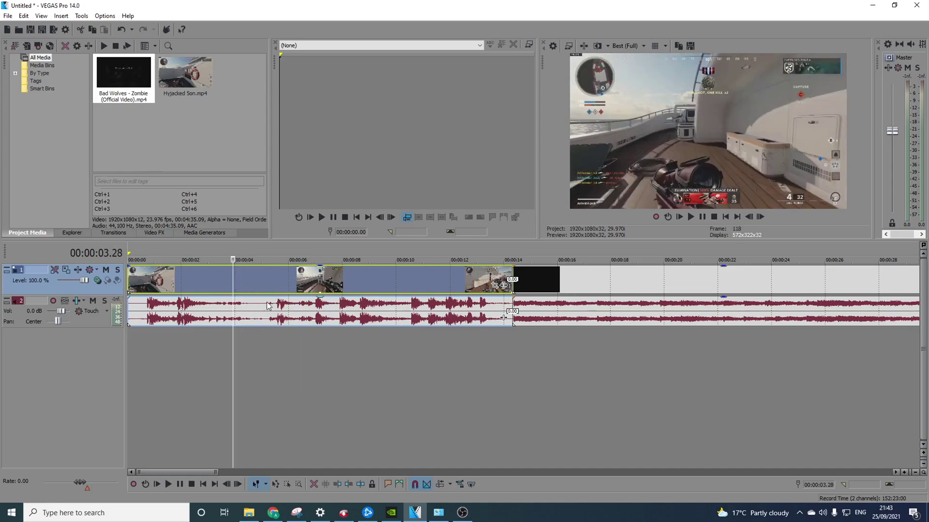
{"action": "left_click", "coordinate": [214, 289]}
{"action": "left_click", "coordinate": [221, 281]}
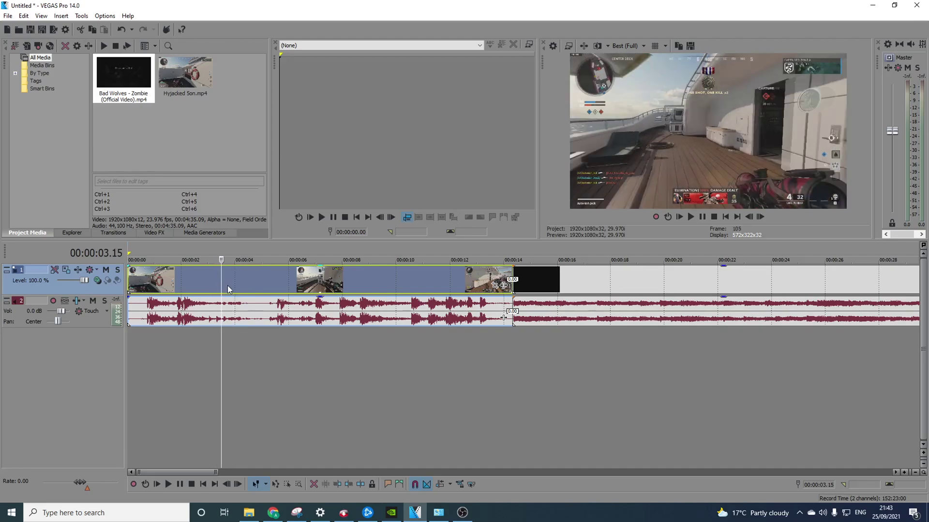
{"action": "left_click", "coordinate": [244, 274]}
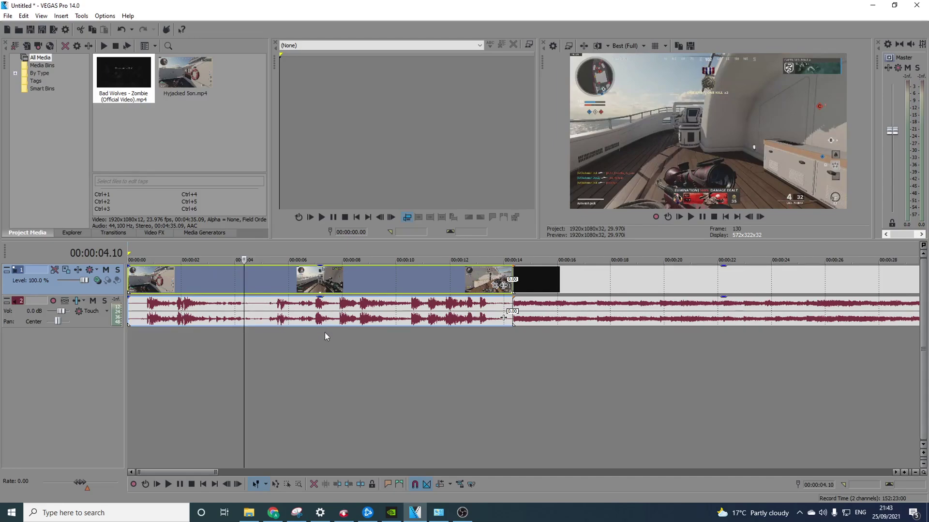
{"action": "right_click", "coordinate": [268, 286]}
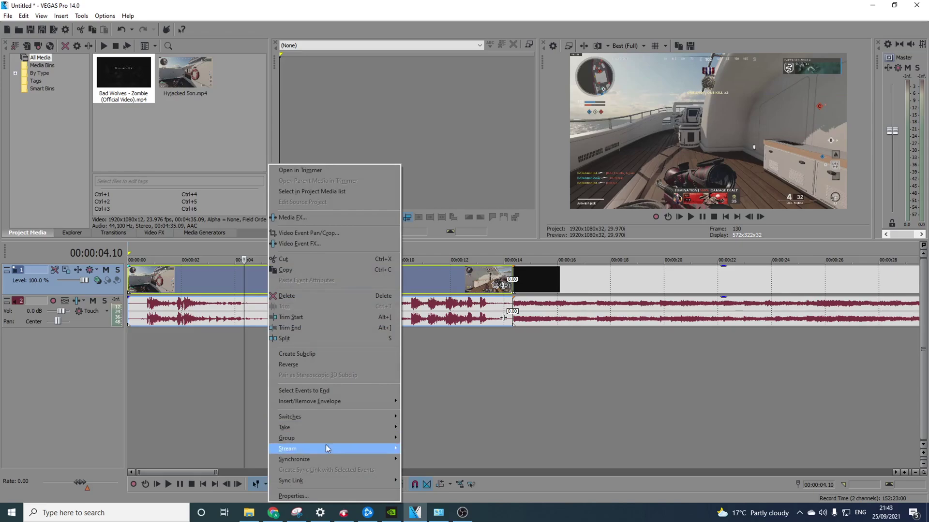
{"action": "left_click", "coordinate": [235, 288]}
{"action": "right_click", "coordinate": [234, 289]}
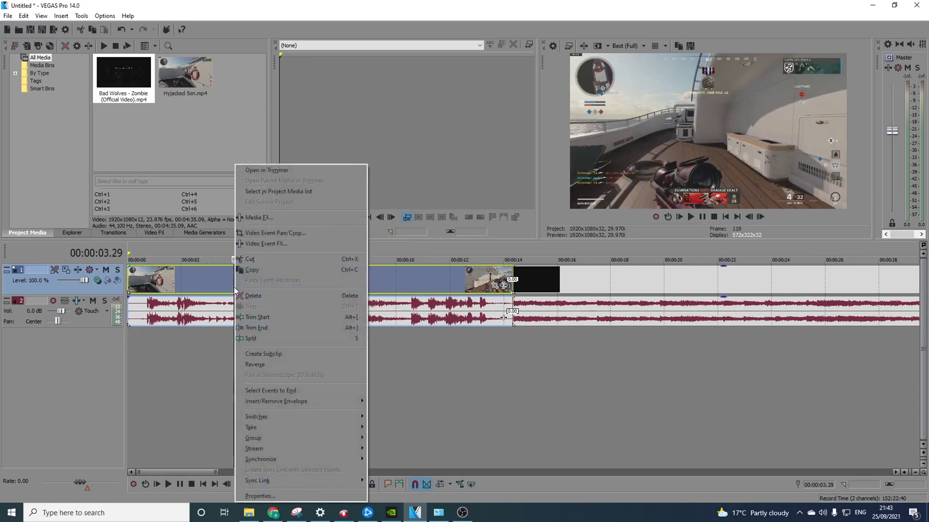
{"action": "left_click", "coordinate": [211, 278]}
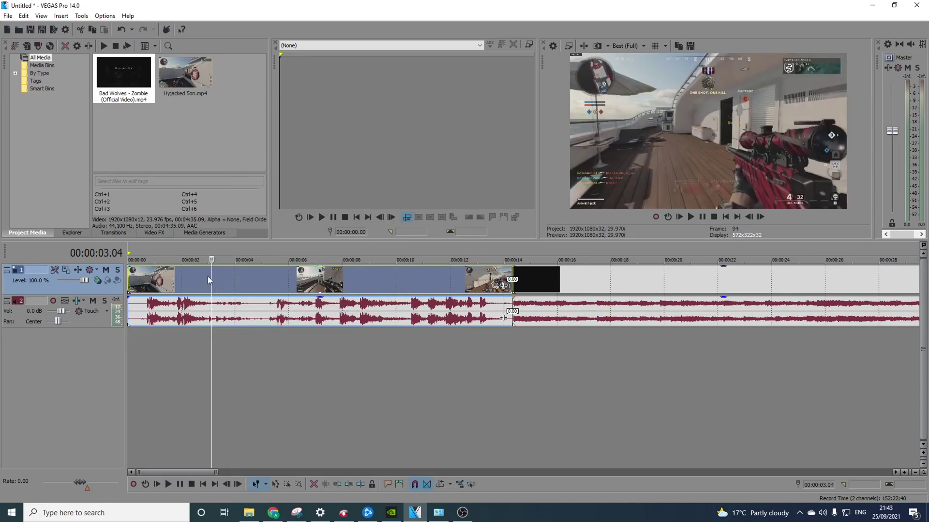
{"action": "key", "text": "Home"}
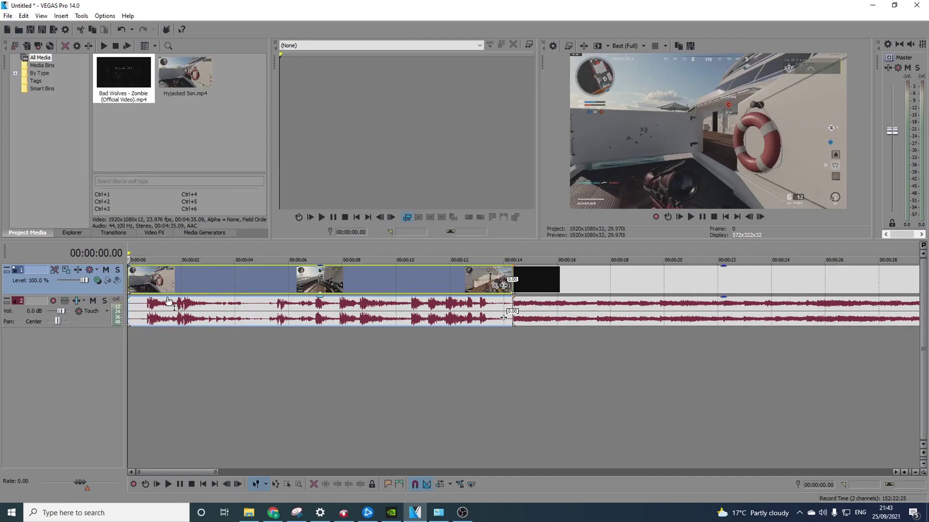
Disable resample in the properties of the gameplay clip's video event
{"action": "left_click", "coordinate": [544, 279]}
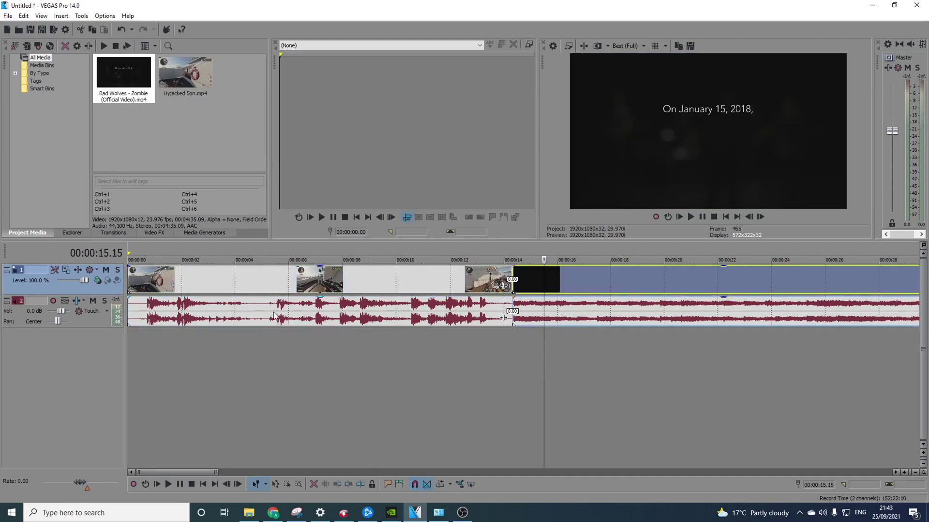
{"action": "left_click", "coordinate": [262, 283]}
{"action": "left_click", "coordinate": [225, 283]}
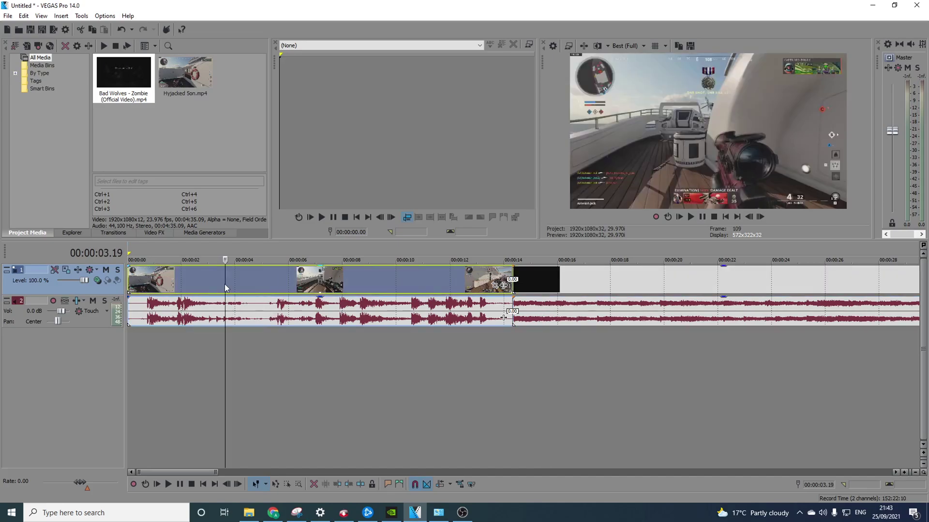
{"action": "left_click", "coordinate": [210, 285]}
{"action": "right_click", "coordinate": [209, 286]}
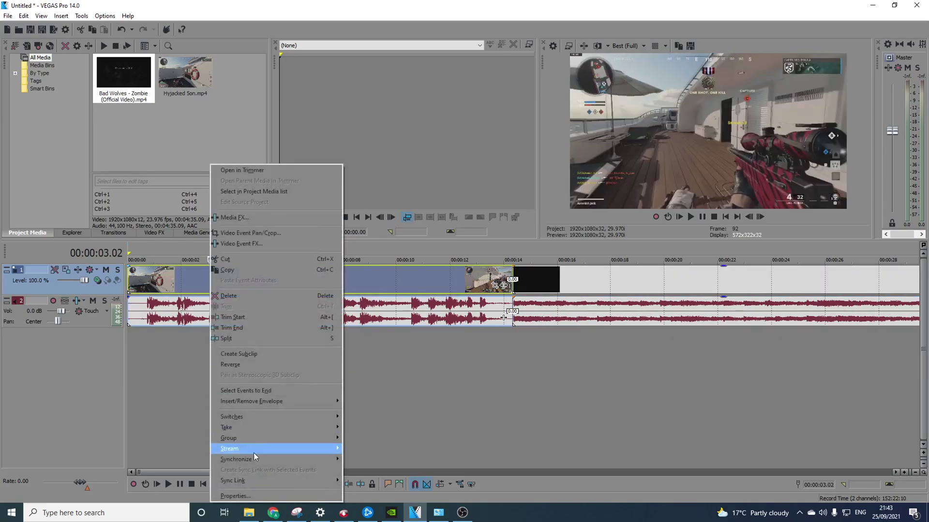
{"action": "left_click", "coordinate": [254, 496]}
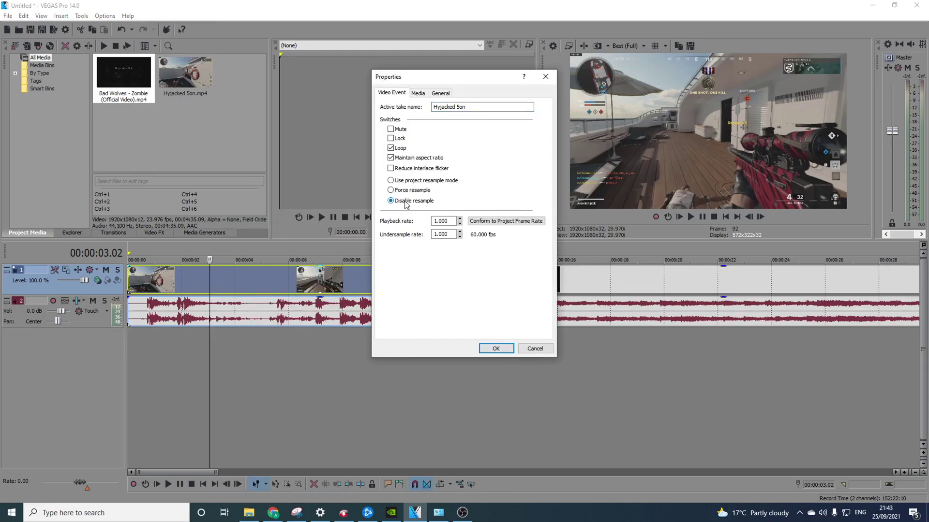
{"action": "left_click", "coordinate": [489, 348]}
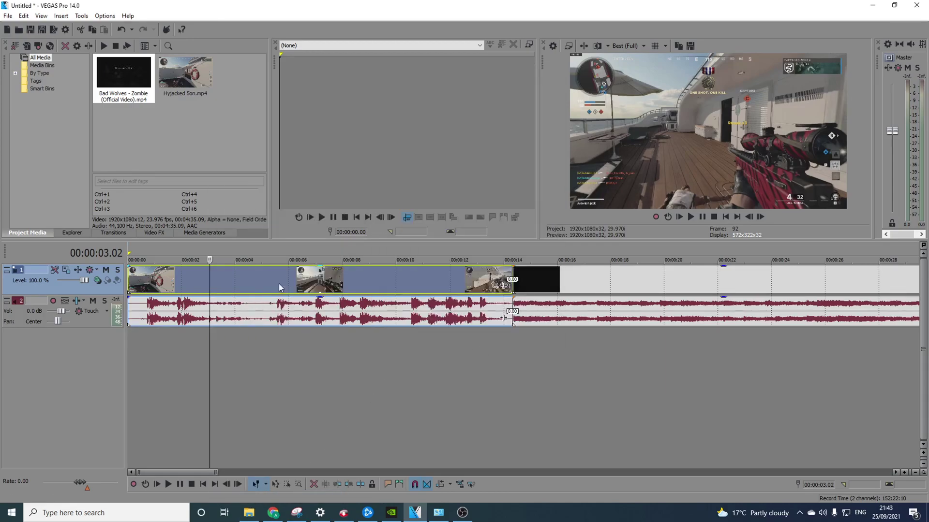
Switch the gameplay clip's video event to use the project resample mode
{"action": "scroll", "coordinate": [465, 261], "scroll_direction": "down", "scroll_amount": 3}
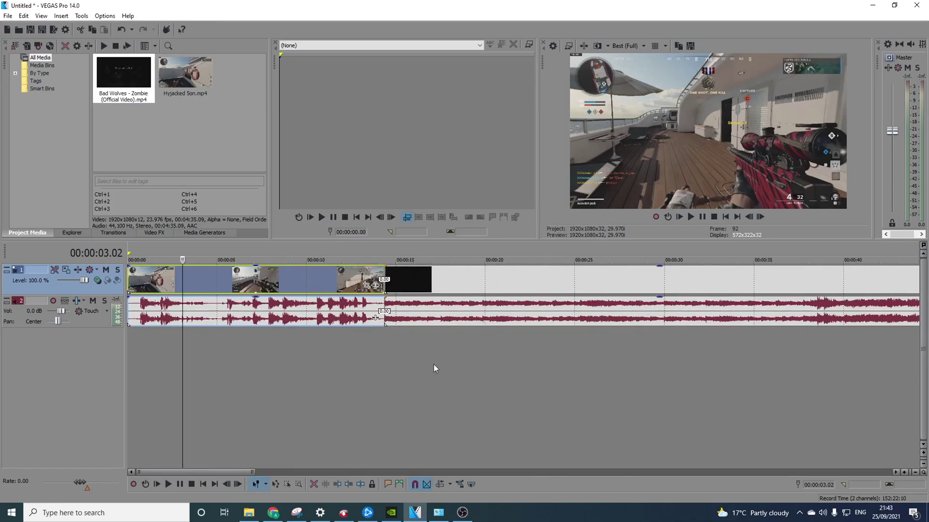
{"action": "scroll", "coordinate": [433, 364], "scroll_direction": "up", "scroll_amount": 1}
{"action": "scroll", "coordinate": [281, 288], "scroll_direction": "up", "scroll_amount": 2}
{"action": "right_click", "coordinate": [280, 288]}
{"action": "left_click", "coordinate": [329, 497]}
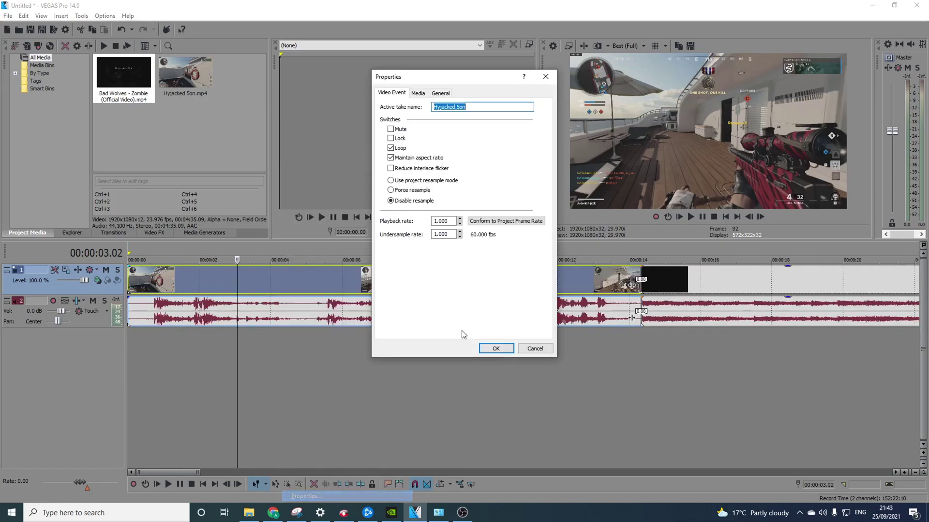
{"action": "left_click", "coordinate": [419, 180]}
{"action": "left_click", "coordinate": [496, 348]}
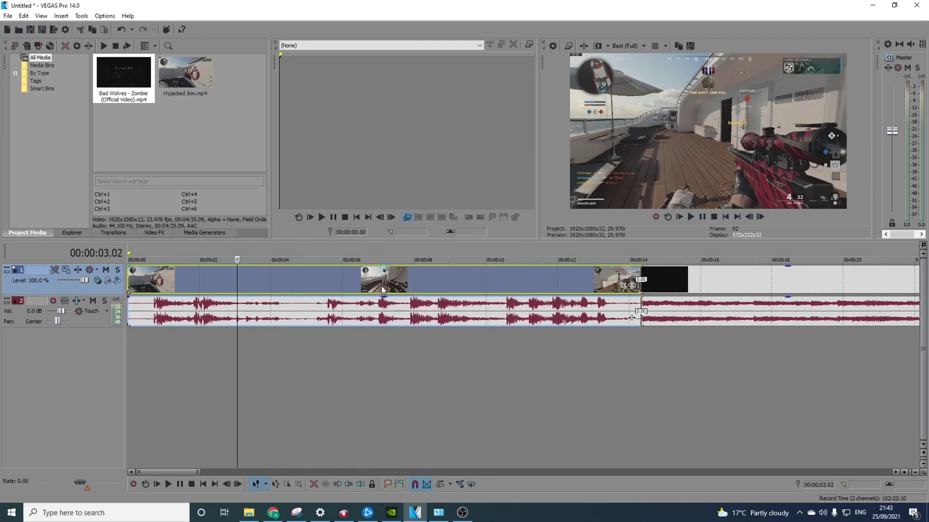
Step frame by frame through the gameplay clip between frames 213 and 216 to examine how the frames blend
{"action": "left_click", "coordinate": [365, 285]}
{"action": "left_click_drag", "start_coordinate": [366, 284], "coordinate": [383, 286]}
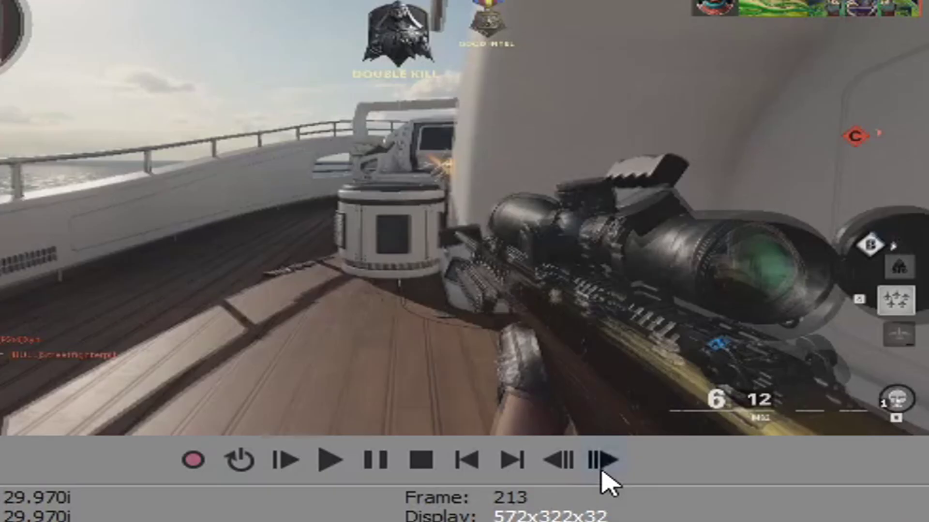
{"action": "left_click", "coordinate": [602, 472]}
{"action": "left_click", "coordinate": [605, 474]}
{"action": "left_click", "coordinate": [604, 473]}
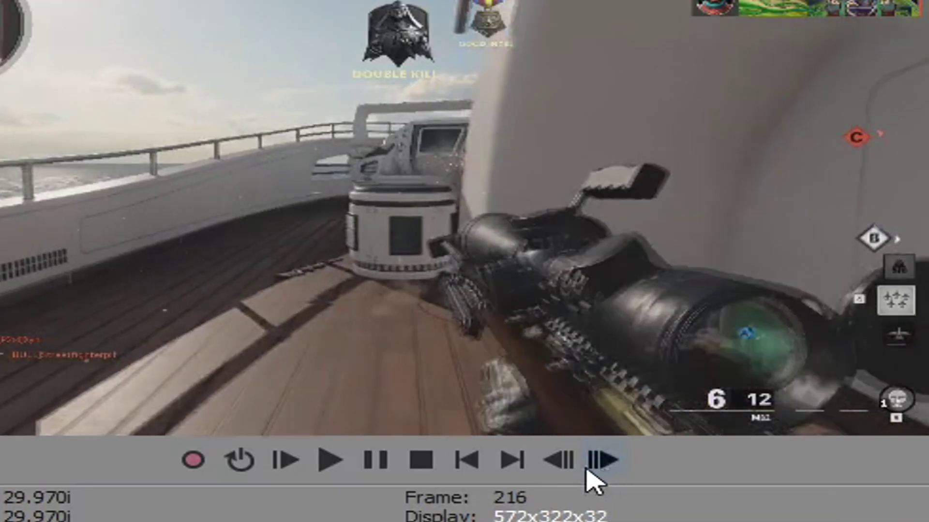
{"action": "left_click", "coordinate": [571, 473]}
{"action": "left_click", "coordinate": [571, 473]}
{"action": "left_click", "coordinate": [564, 464]}
Set the gameplay clip's video event back to Disable resample
{"action": "right_click", "coordinate": [408, 280]}
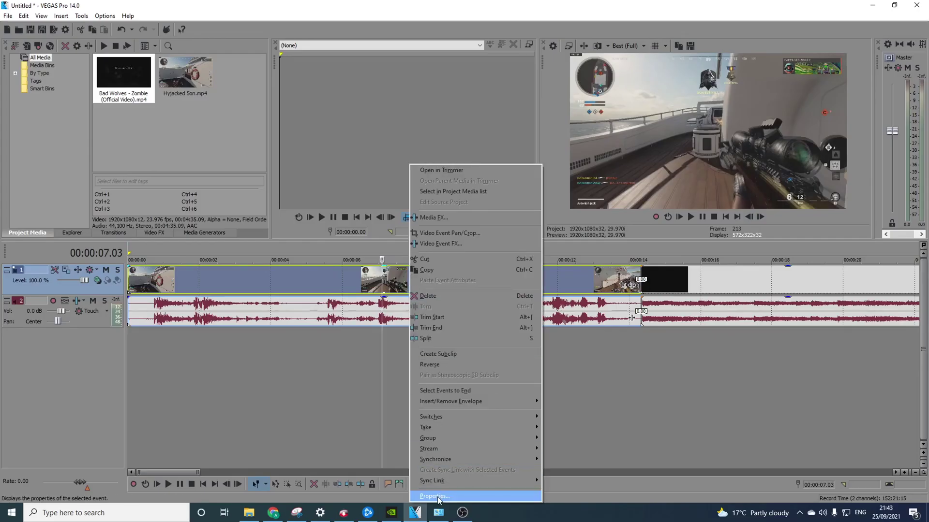
{"action": "left_click", "coordinate": [437, 493]}
{"action": "left_click", "coordinate": [412, 201]}
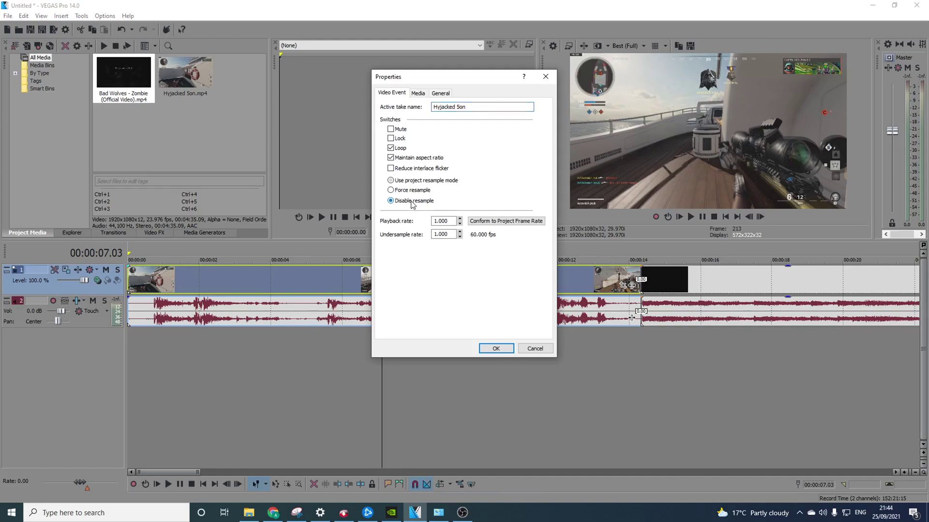
{"action": "left_click", "coordinate": [496, 349]}
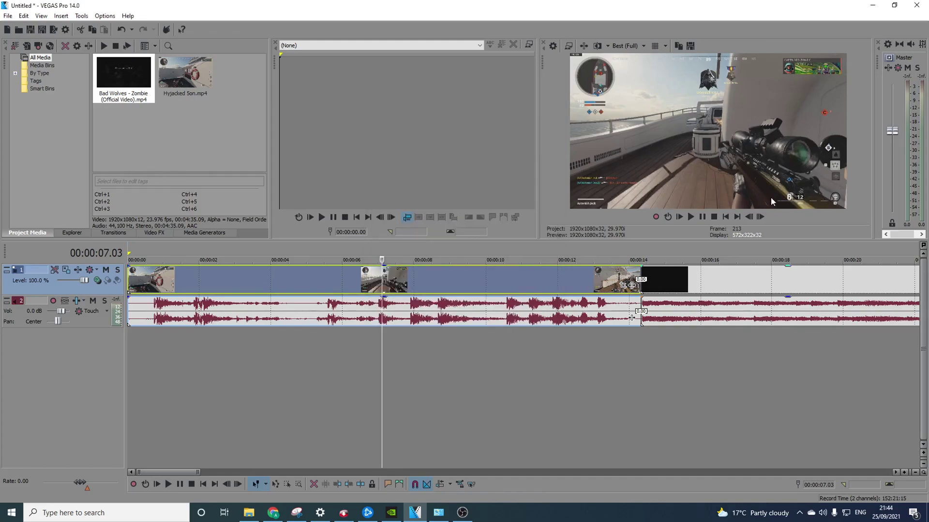
Delete the gameplay clip's audio event from track 2, leaving its video event on the timeline
{"action": "left_click", "coordinate": [304, 311]}
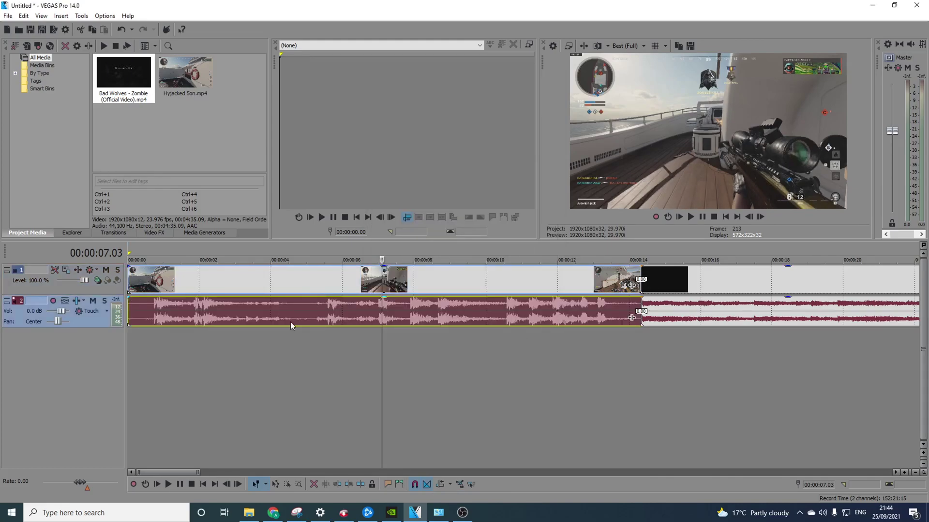
{"action": "left_click", "coordinate": [292, 324]}
{"action": "left_click", "coordinate": [242, 324]}
{"action": "left_click", "coordinate": [212, 323]}
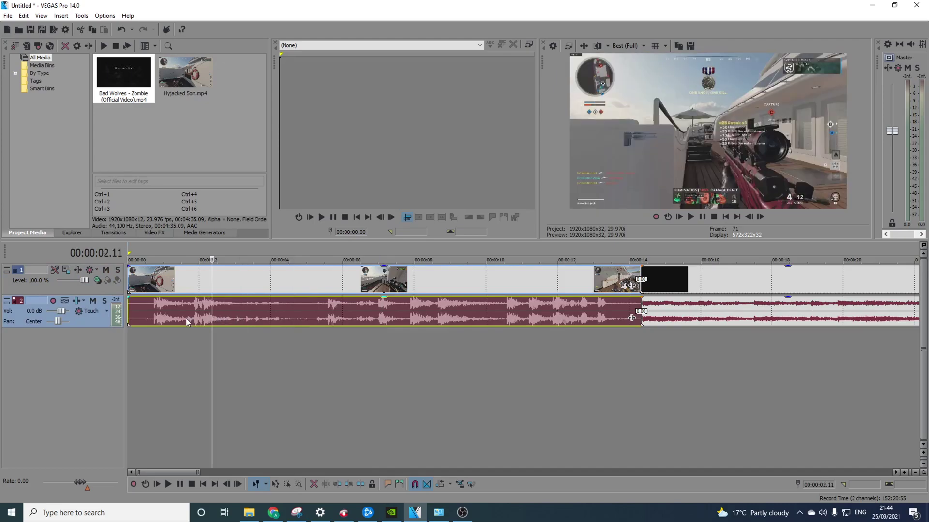
{"action": "left_click", "coordinate": [187, 323]}
{"action": "left_click", "coordinate": [202, 321]}
{"action": "left_click", "coordinate": [196, 318]}
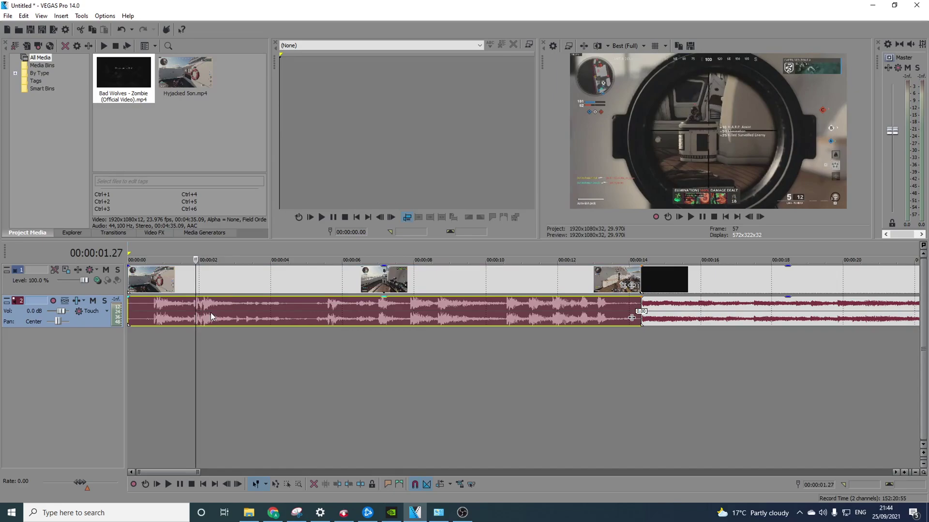
{"action": "right_click", "coordinate": [210, 317]}
{"action": "left_click", "coordinate": [223, 306]}
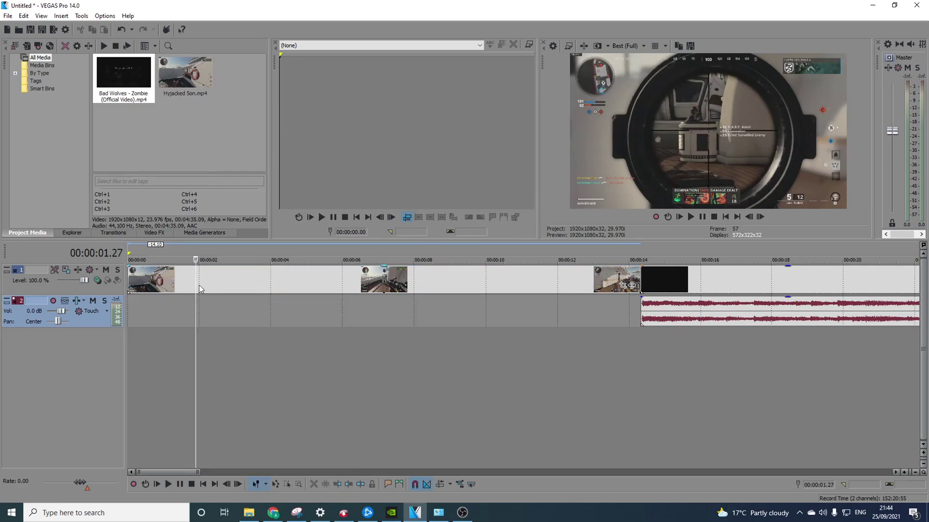
Return to the start of the timeline and check the resample setting in the gameplay clip's properties
{"action": "key", "text": "Home"}
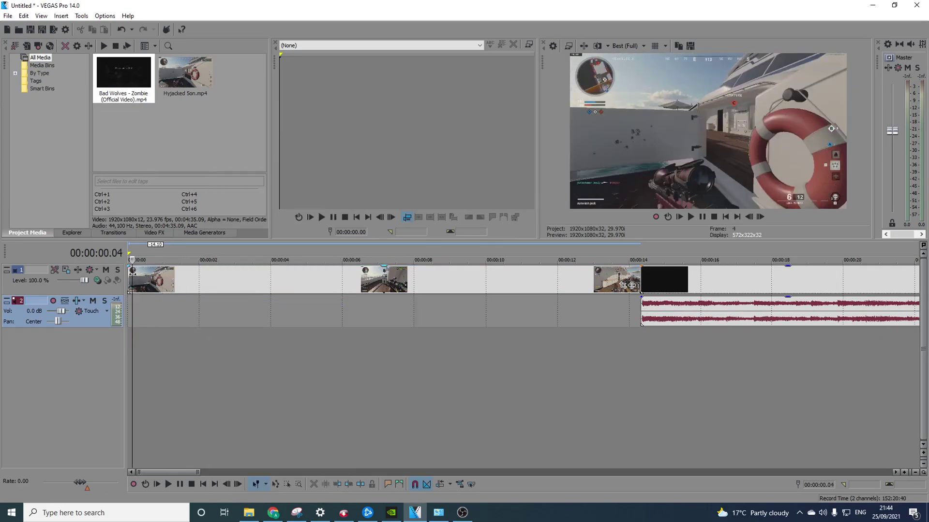
{"action": "key", "text": "Home"}
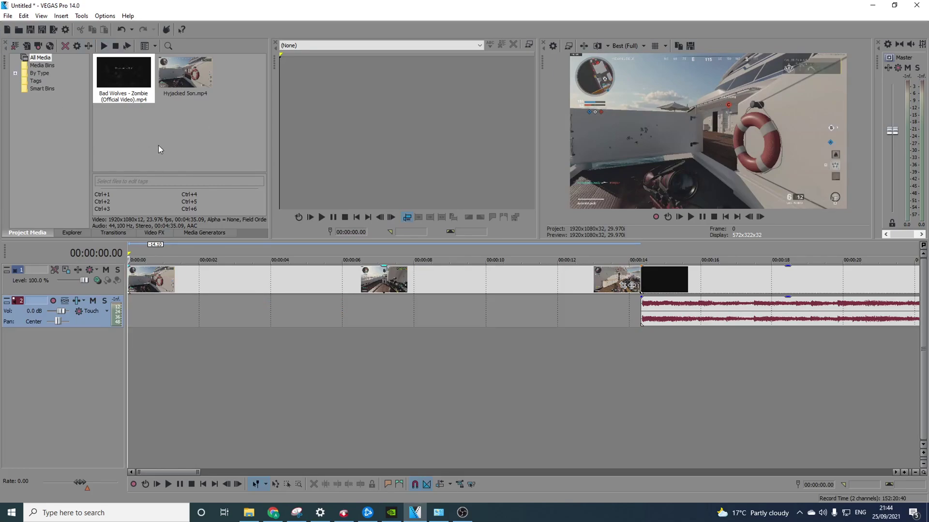
{"action": "left_click", "coordinate": [314, 286]}
{"action": "right_click", "coordinate": [315, 285]}
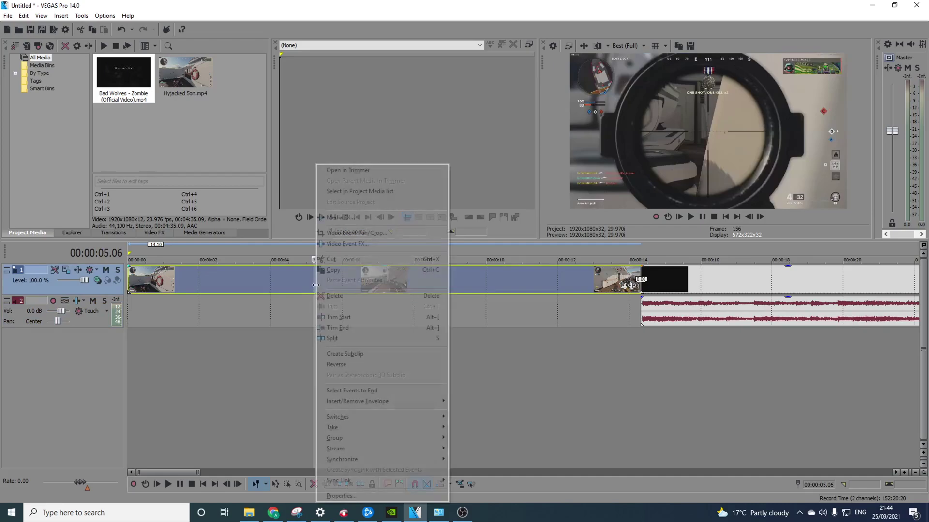
{"action": "left_click", "coordinate": [267, 280]}
{"action": "left_click_drag", "start_coordinate": [266, 281], "coordinate": [112, 282]}
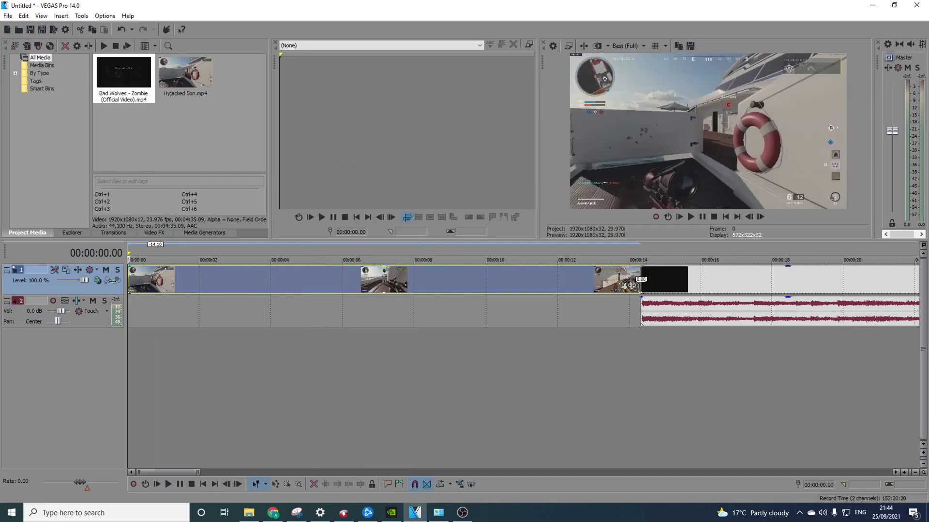
{"action": "right_click", "coordinate": [317, 285]}
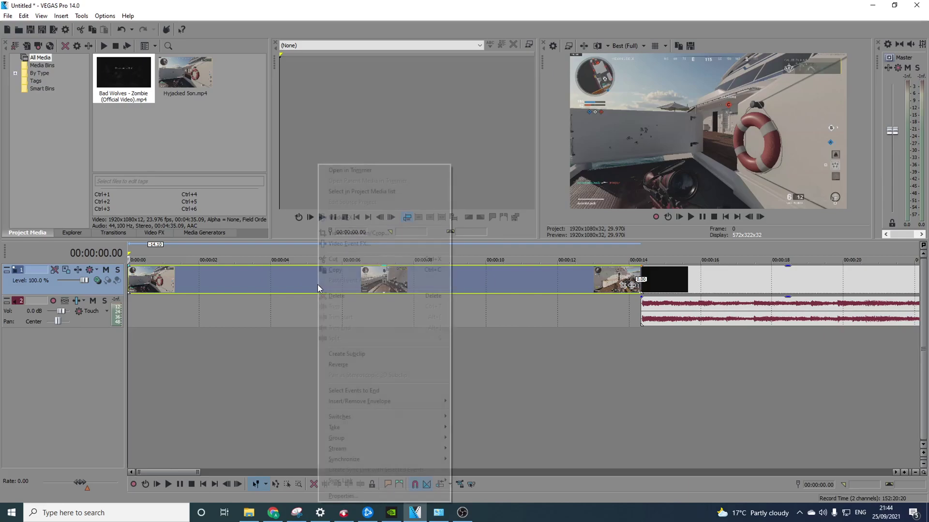
{"action": "left_click", "coordinate": [342, 496]}
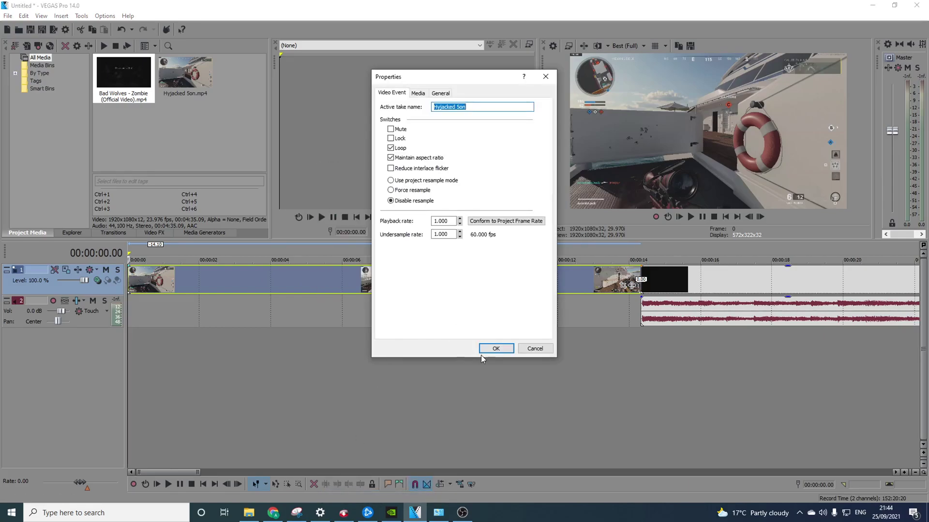
{"action": "left_click", "coordinate": [492, 349]}
Delete the music video's video event from track 1, leaving its audio event on track 2
{"action": "left_click", "coordinate": [689, 283]}
{"action": "scroll", "coordinate": [689, 283], "scroll_direction": "down", "scroll_amount": 3}
{"action": "left_click", "coordinate": [384, 285]}
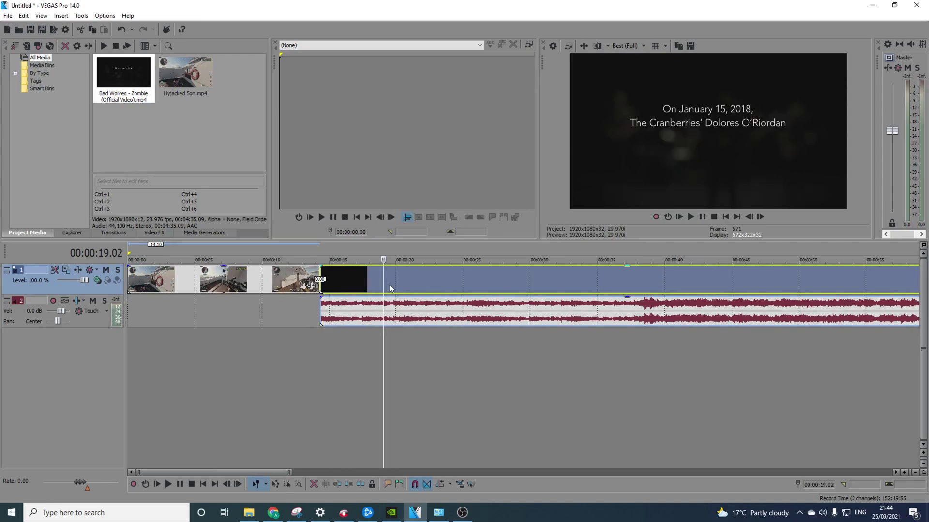
{"action": "left_click", "coordinate": [442, 286]}
{"action": "scroll", "coordinate": [479, 286], "scroll_direction": "down", "scroll_amount": 4}
{"action": "left_click", "coordinate": [430, 287]}
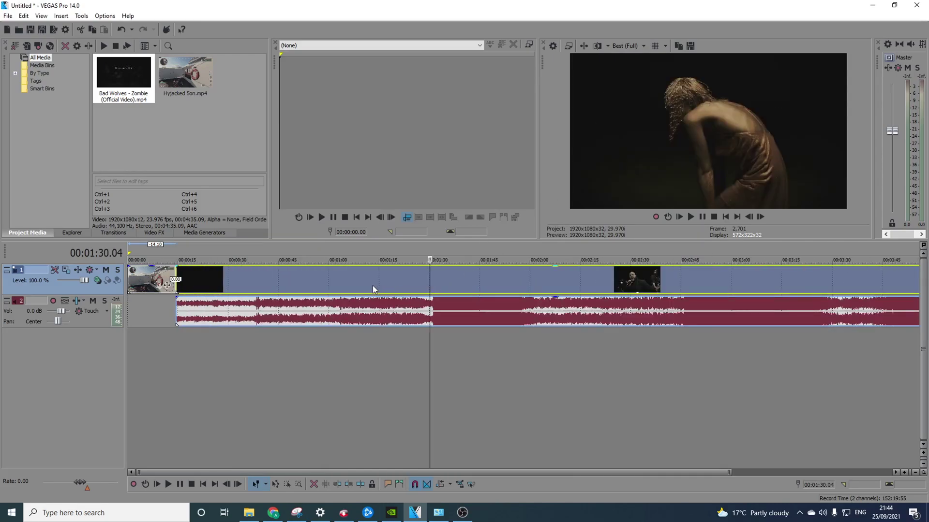
{"action": "left_click", "coordinate": [378, 283]}
{"action": "right_click", "coordinate": [377, 285]}
{"action": "left_click", "coordinate": [399, 297]}
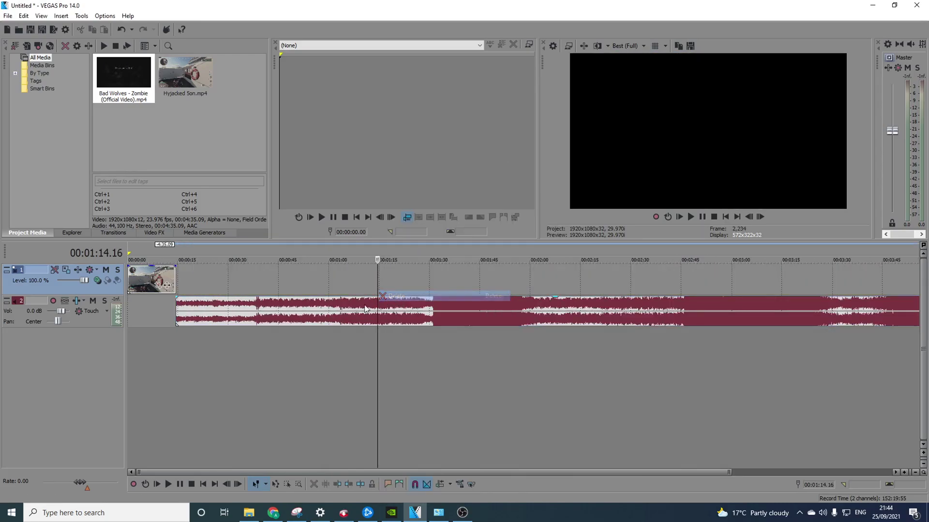
{"action": "left_click", "coordinate": [364, 313]}
{"action": "left_click_drag", "start_coordinate": [369, 310], "coordinate": [432, 314]}
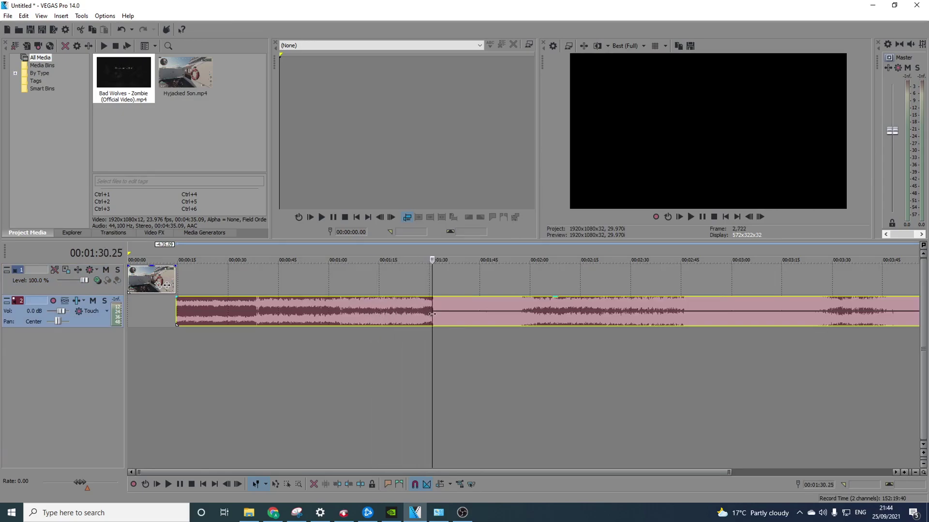
{"action": "scroll", "coordinate": [409, 317], "scroll_direction": "up", "scroll_amount": 3}
{"action": "right_click", "coordinate": [408, 308]}
{"action": "left_click", "coordinate": [425, 305]}
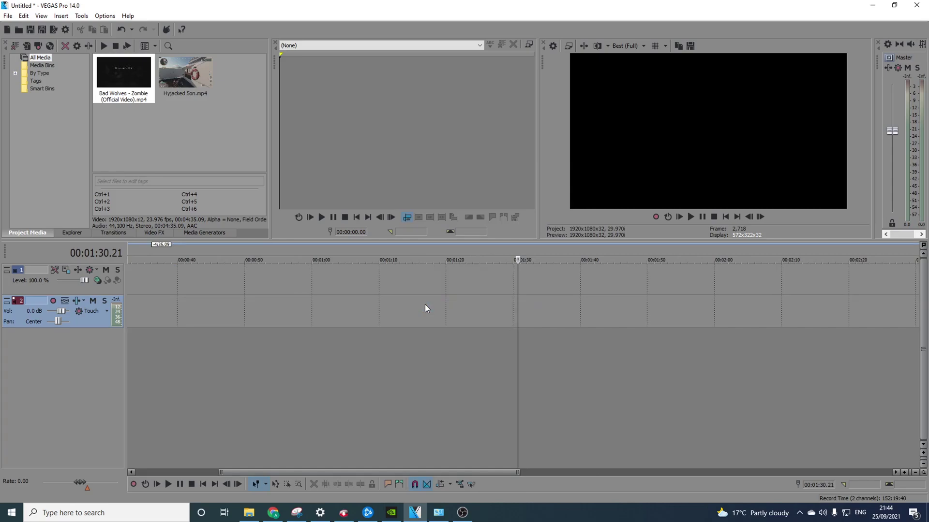
{"action": "key", "text": "ctrl+z"}
Play the song audio around 00:01:31 on track 2 to examine the transition where the waveform changes sharply
{"action": "left_click", "coordinate": [507, 309]}
{"action": "scroll", "coordinate": [507, 309], "scroll_direction": "up", "scroll_amount": 2}
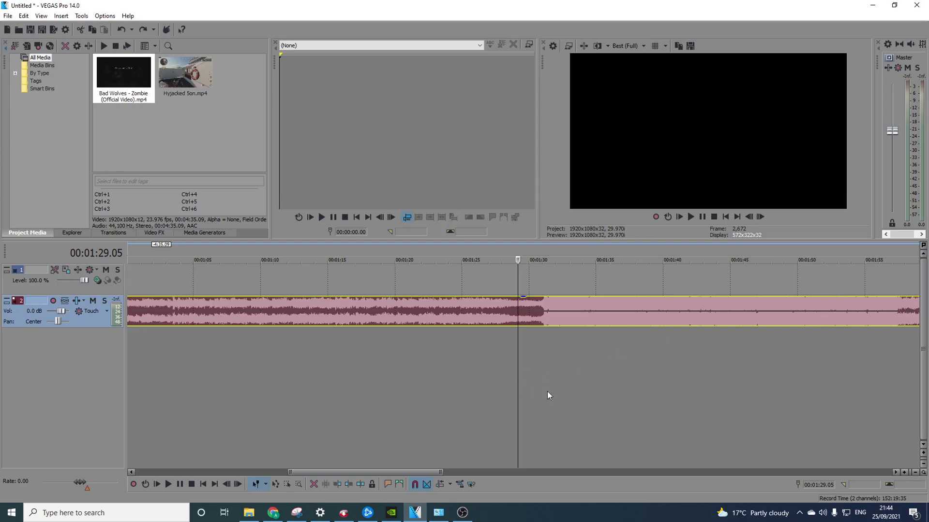
{"action": "left_click", "coordinate": [537, 322]}
{"action": "left_click", "coordinate": [543, 321]}
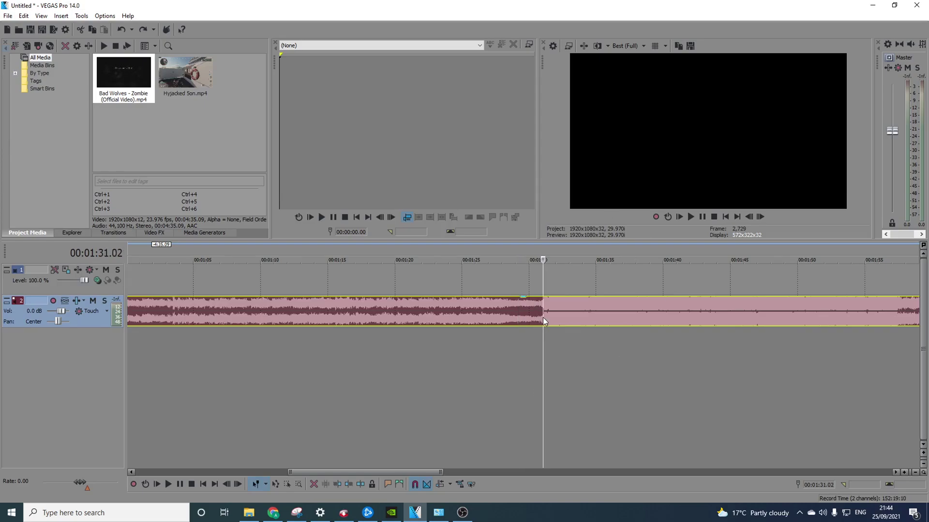
{"action": "key", "text": "space"}
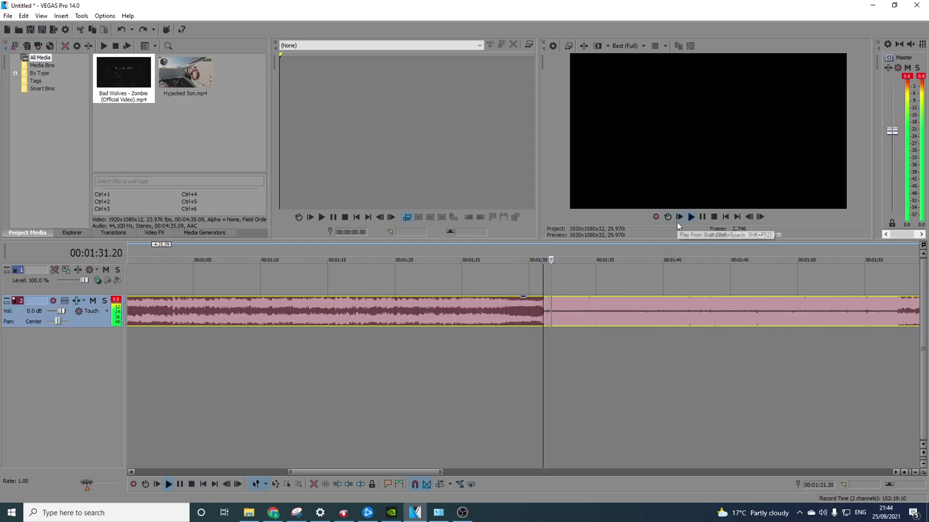
{"action": "left_click", "coordinate": [702, 217]}
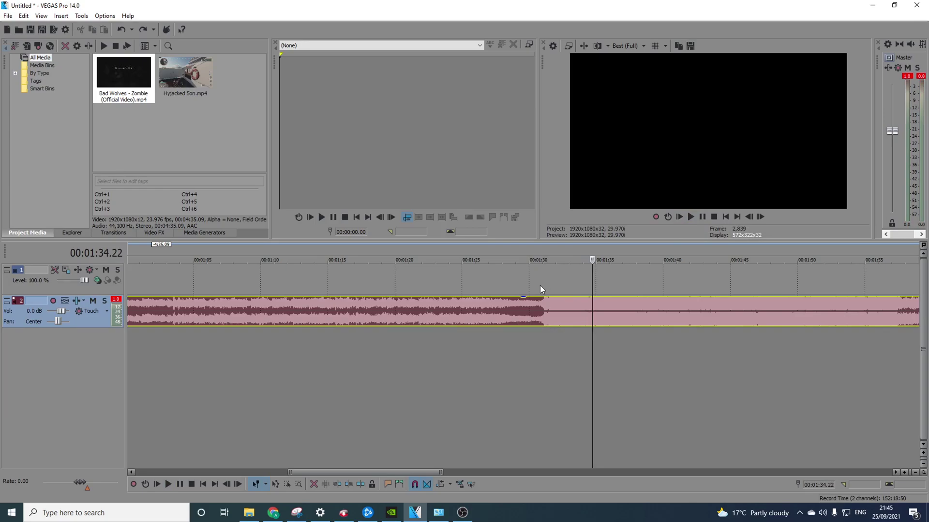
{"action": "left_click", "coordinate": [568, 315]}
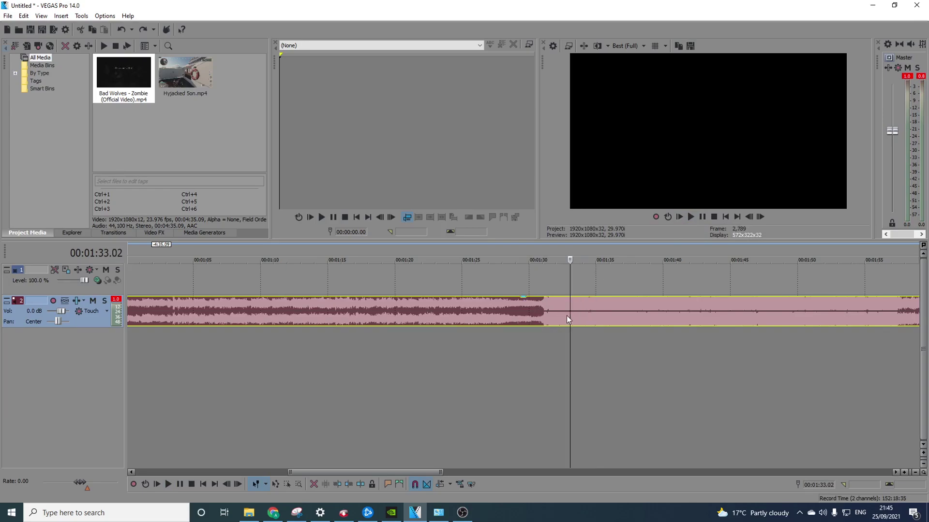
{"action": "left_click", "coordinate": [546, 310]}
{"action": "left_click", "coordinate": [541, 307]}
{"action": "left_click", "coordinate": [689, 217]}
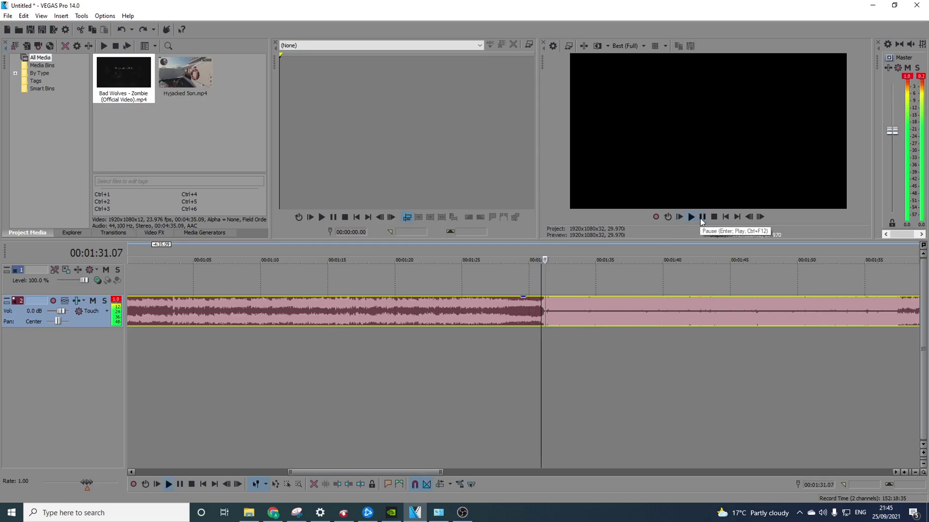
{"action": "left_click", "coordinate": [702, 218]}
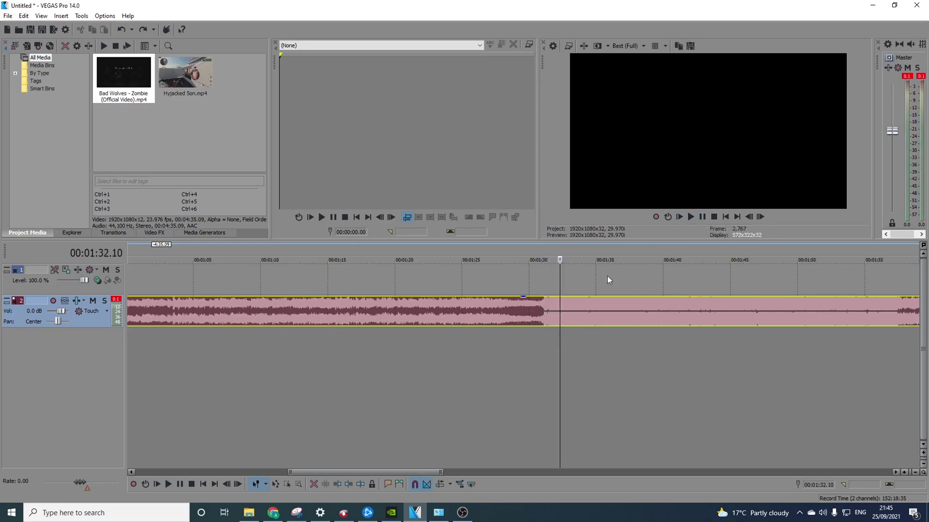
{"action": "left_click", "coordinate": [541, 309]}
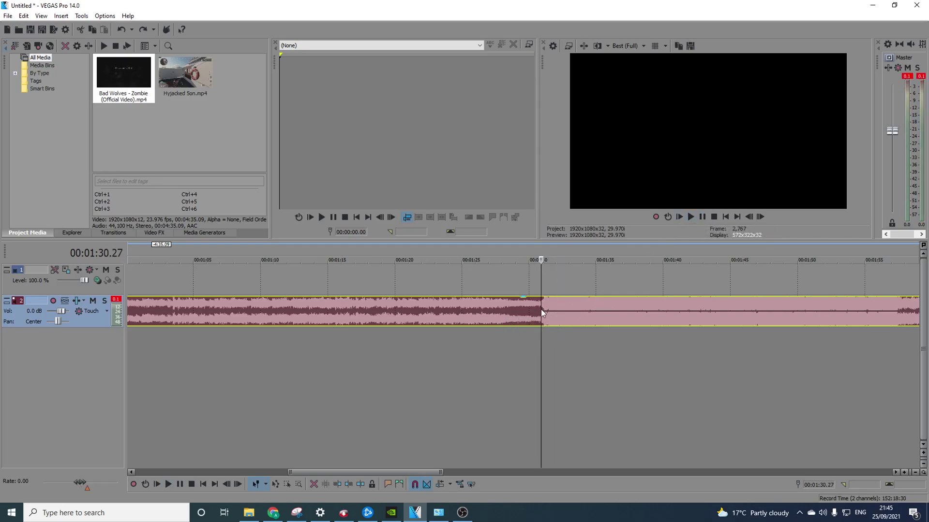
{"action": "scroll", "coordinate": [548, 306], "scroll_direction": "up", "scroll_amount": 3}
{"action": "scroll", "coordinate": [602, 304], "scroll_direction": "down", "scroll_amount": 10}
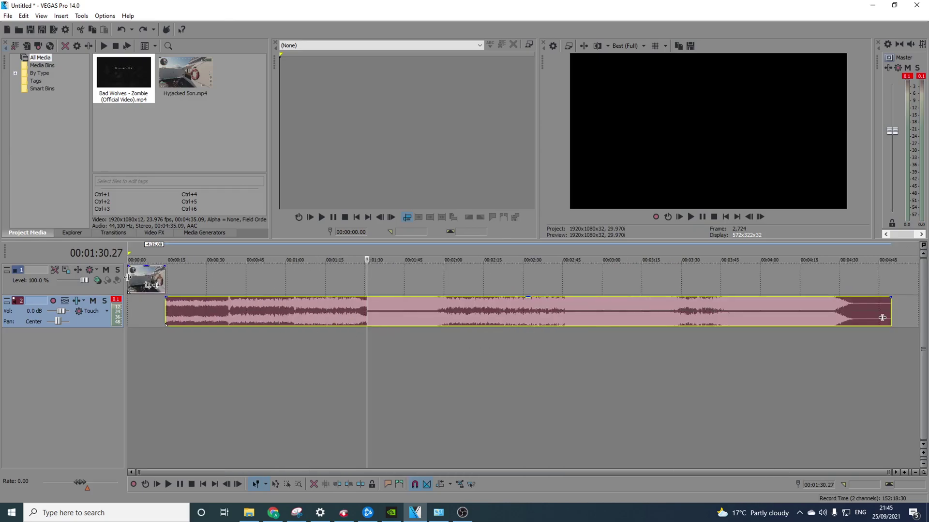
Check the gameplay clip's video event properties and close them
{"action": "left_click", "coordinate": [130, 282]}
{"action": "scroll", "coordinate": [336, 298], "scroll_direction": "up", "scroll_amount": 5}
{"action": "right_click", "coordinate": [266, 305]}
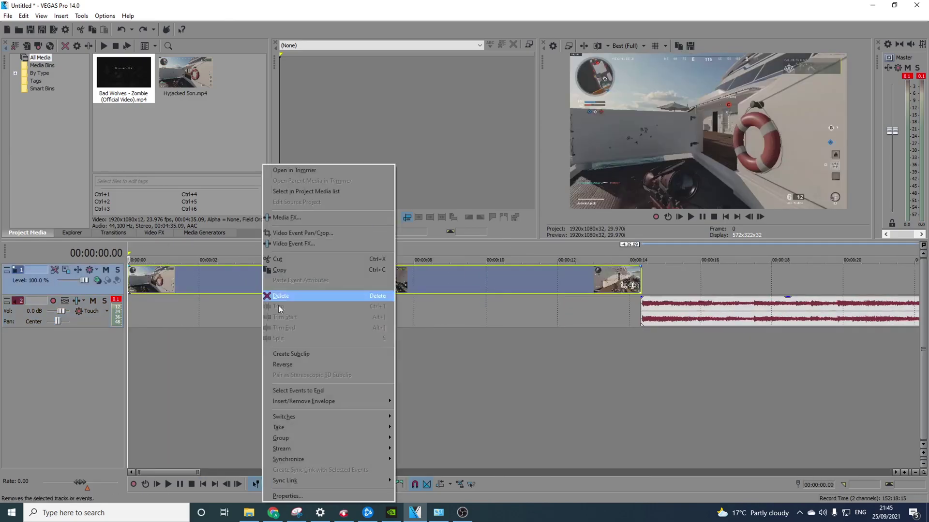
{"action": "left_click", "coordinate": [290, 496]}
{"action": "left_click", "coordinate": [498, 349]}
Split the gameplay clip at 00:00:00.24 and delete the short piece before the split
{"action": "left_click", "coordinate": [145, 280]}
{"action": "scroll", "coordinate": [145, 280], "scroll_direction": "up", "scroll_amount": 2}
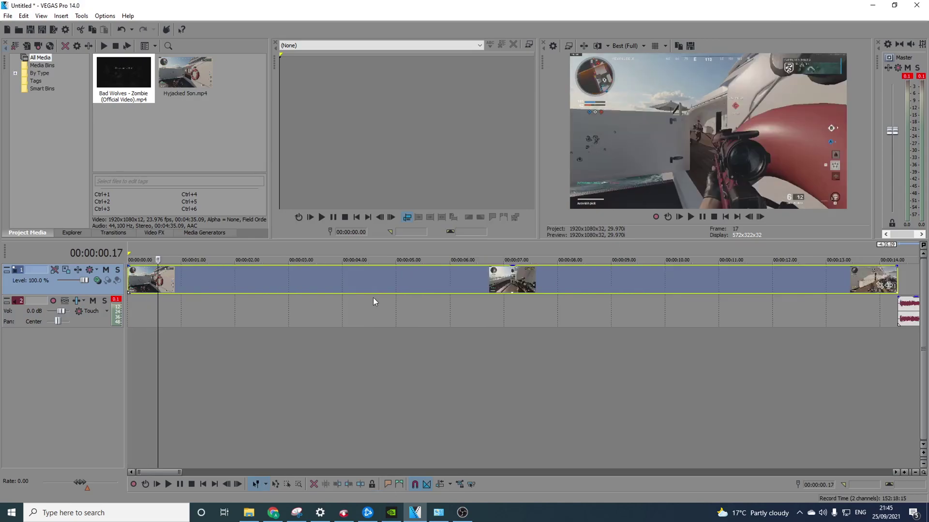
{"action": "left_click_drag", "start_coordinate": [157, 280], "coordinate": [170, 281]}
{"action": "scroll", "coordinate": [212, 296], "scroll_direction": "up", "scroll_amount": 2}
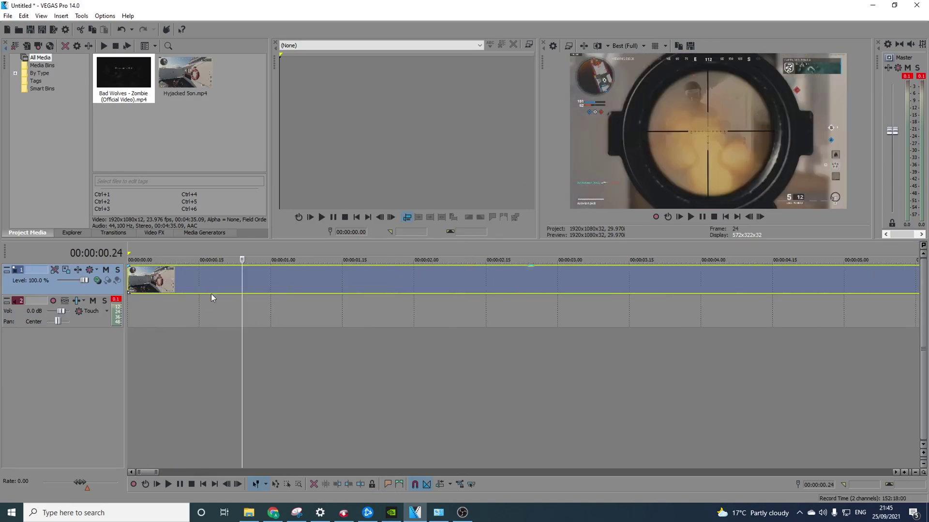
{"action": "scroll", "coordinate": [193, 290], "scroll_direction": "down", "scroll_amount": 1}
{"action": "right_click", "coordinate": [162, 275]}
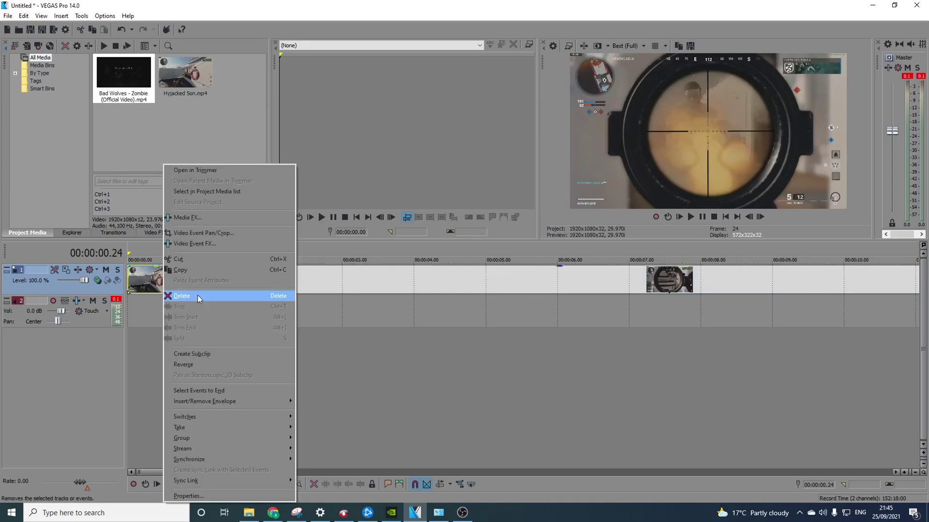
{"action": "left_click", "coordinate": [198, 296]}
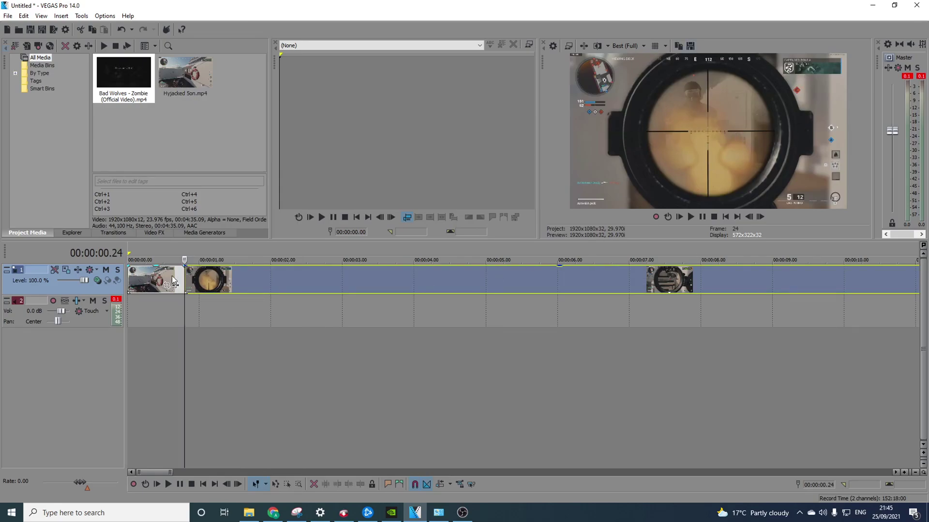
{"action": "right_click", "coordinate": [162, 285]}
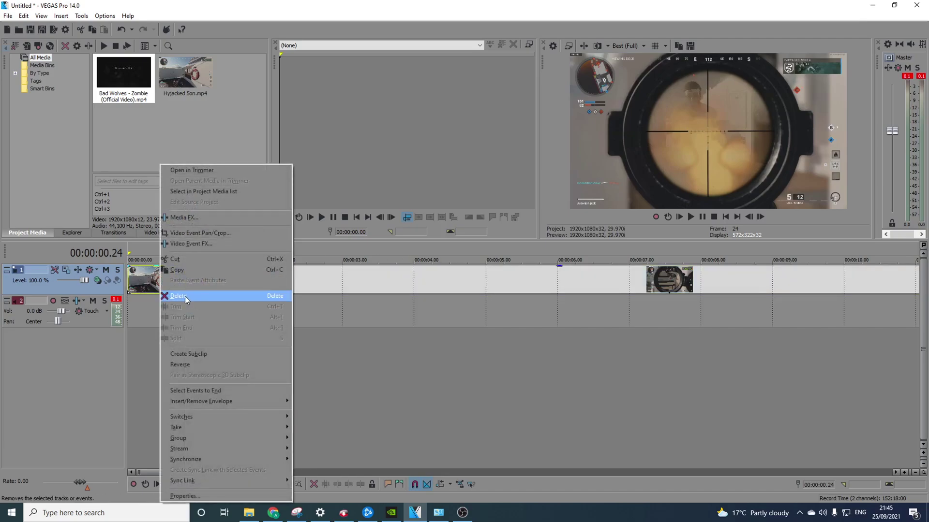
{"action": "left_click", "coordinate": [185, 296]}
{"action": "scroll", "coordinate": [414, 309], "scroll_direction": "down", "scroll_amount": 3}
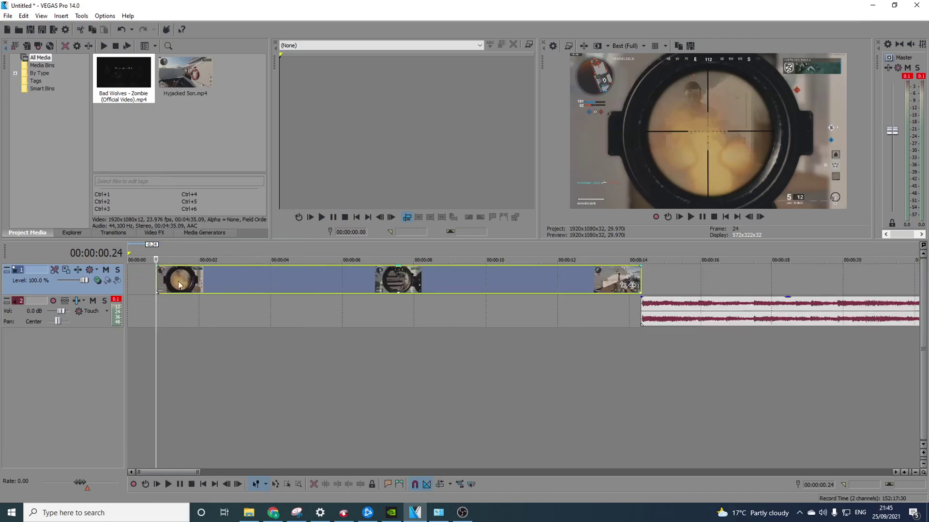
Move the song audio to the start of the timeline and shift the gameplay clip to about 23 seconds
{"action": "left_click_drag", "start_coordinate": [179, 282], "coordinate": [312, 282]}
{"action": "left_click", "coordinate": [289, 274]}
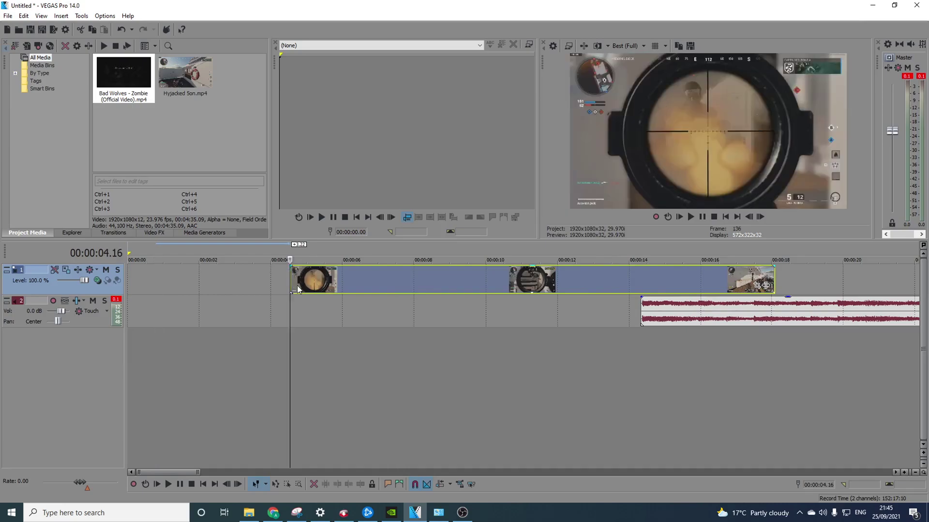
{"action": "scroll", "coordinate": [415, 306], "scroll_direction": "down", "scroll_amount": 1}
{"action": "left_click_drag", "start_coordinate": [415, 306], "coordinate": [144, 303]}
{"action": "scroll", "coordinate": [195, 314], "scroll_direction": "down", "scroll_amount": 1}
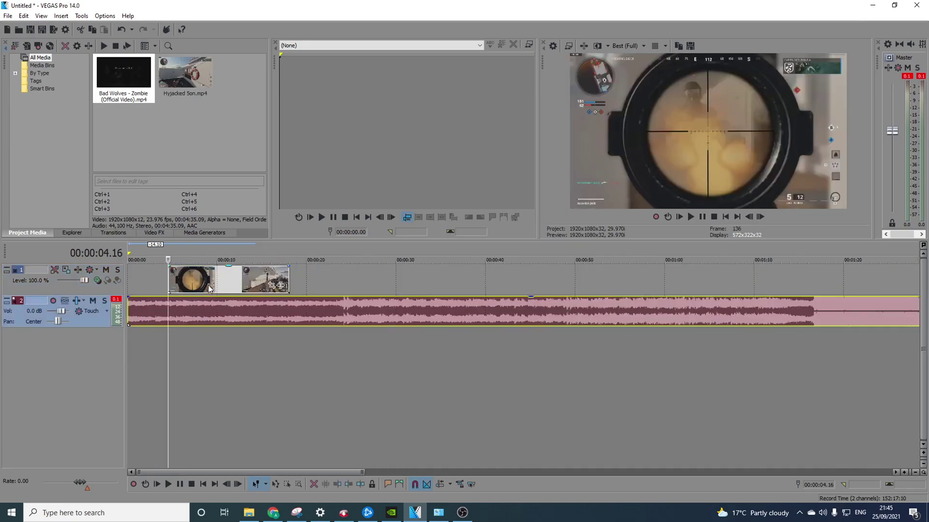
{"action": "left_click_drag", "start_coordinate": [208, 285], "coordinate": [378, 287]}
{"action": "scroll", "coordinate": [320, 312], "scroll_direction": "down", "scroll_amount": 1}
Split the song audio at 00:01:16.12, just before its sharp waveform change, and delete the part before the split
{"action": "left_click", "coordinate": [469, 309]}
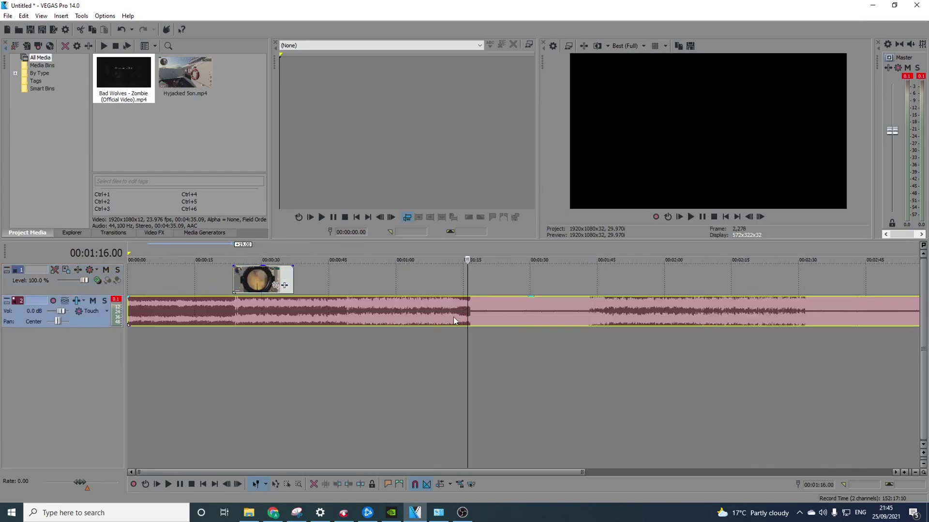
{"action": "scroll", "coordinate": [484, 313], "scroll_direction": "up", "scroll_amount": 3}
{"action": "key", "text": "s"}
{"action": "right_click", "coordinate": [464, 314]}
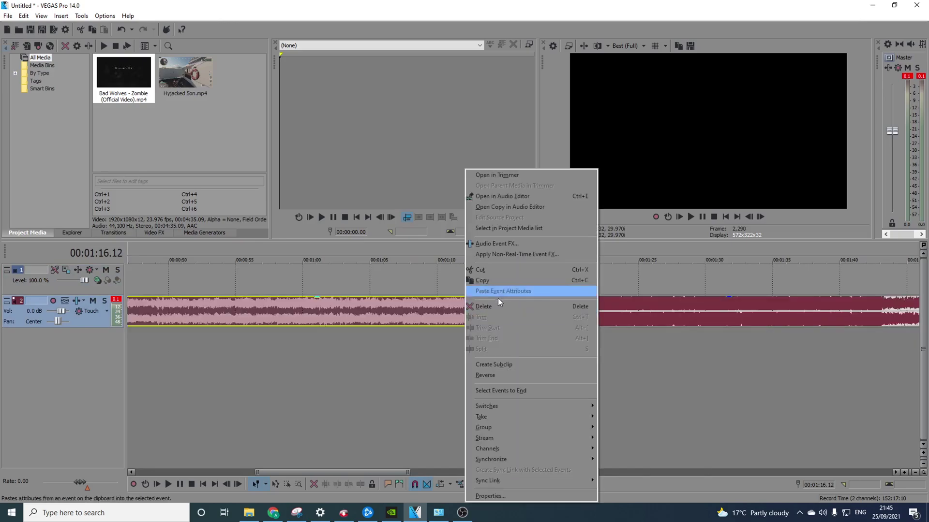
{"action": "left_click", "coordinate": [498, 306]}
Move the remaining song audio to the timeline's start and extend its start edge to include more lead-in before the waveform change
{"action": "scroll", "coordinate": [453, 332], "scroll_direction": "down", "scroll_amount": 3}
{"action": "left_click_drag", "start_coordinate": [426, 317], "coordinate": [203, 323]}
{"action": "left_click", "coordinate": [131, 308]}
{"action": "scroll", "coordinate": [251, 309], "scroll_direction": "up", "scroll_amount": 5}
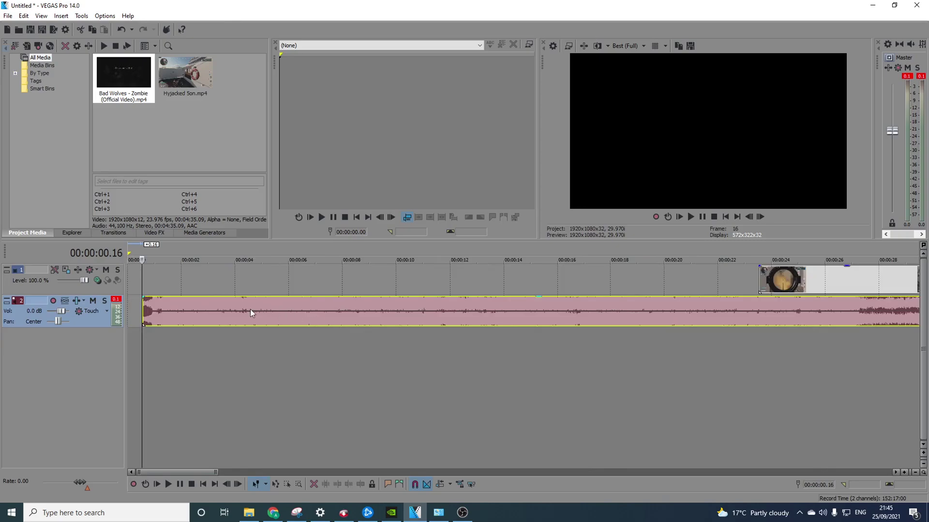
{"action": "mouse_move", "coordinate": [155, 306]}
{"action": "left_mouse_down"}
{"action": "mouse_move", "coordinate": [141, 303]}
{"action": "mouse_move", "coordinate": [224, 313]}
{"action": "mouse_move", "coordinate": [140, 302]}
{"action": "left_mouse_up"}
{"action": "left_click", "coordinate": [130, 306]}
{"action": "scroll", "coordinate": [162, 299], "scroll_direction": "up", "scroll_amount": 2}
Play the song from the start, pause at 00:00:03.01 and place a marker there
{"action": "key", "text": "space"}
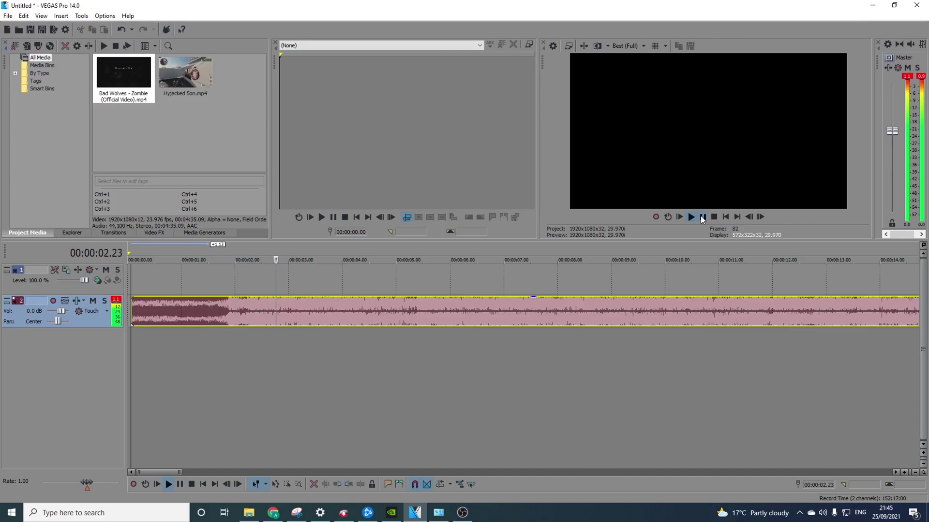
{"action": "left_click", "coordinate": [702, 218]}
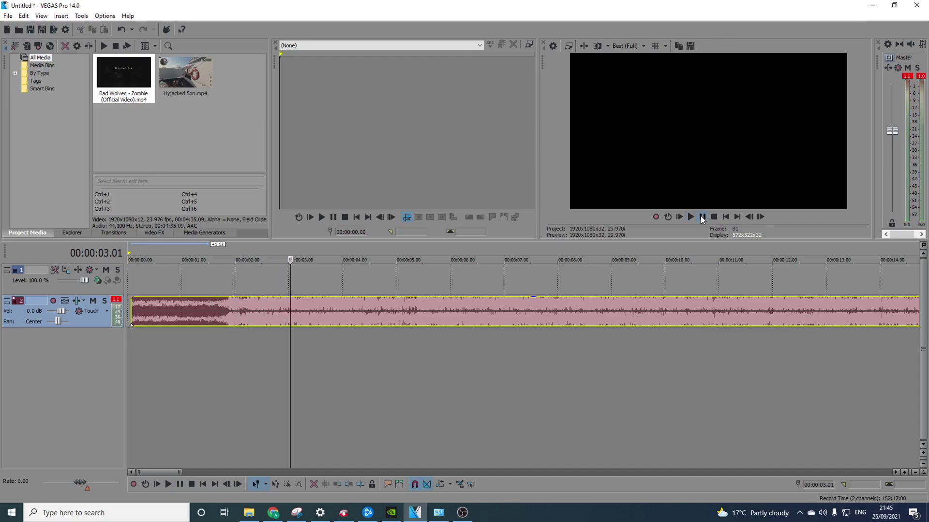
{"action": "key", "text": "m"}
{"action": "scroll", "coordinate": [547, 288], "scroll_direction": "up", "scroll_amount": 2}
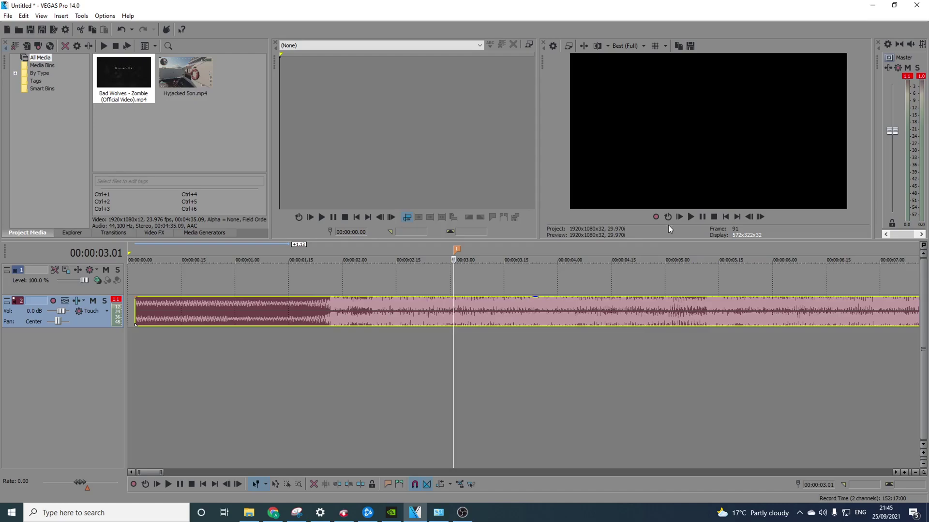
Place markers 2 to 19 at regular beats while the song plays, up to about 17 seconds
{"action": "left_click", "coordinate": [705, 217]}
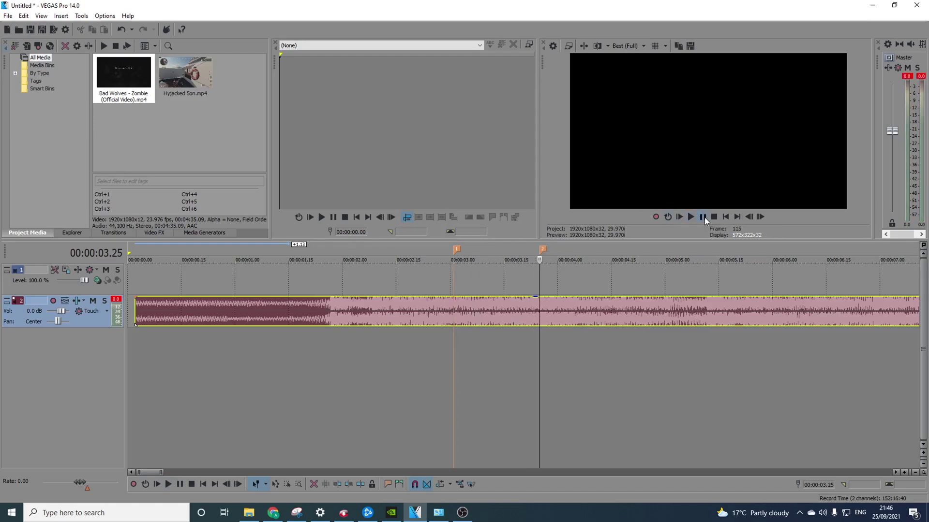
{"action": "key", "text": "m"}
{"action": "key", "text": "m"}
{"action": "key", "text": "m"}
{"action": "key", "text": "m"}
{"action": "key", "text": "m"}
{"action": "key", "text": "m"}
{"action": "key", "text": "m"}
{"action": "key", "text": "m"}
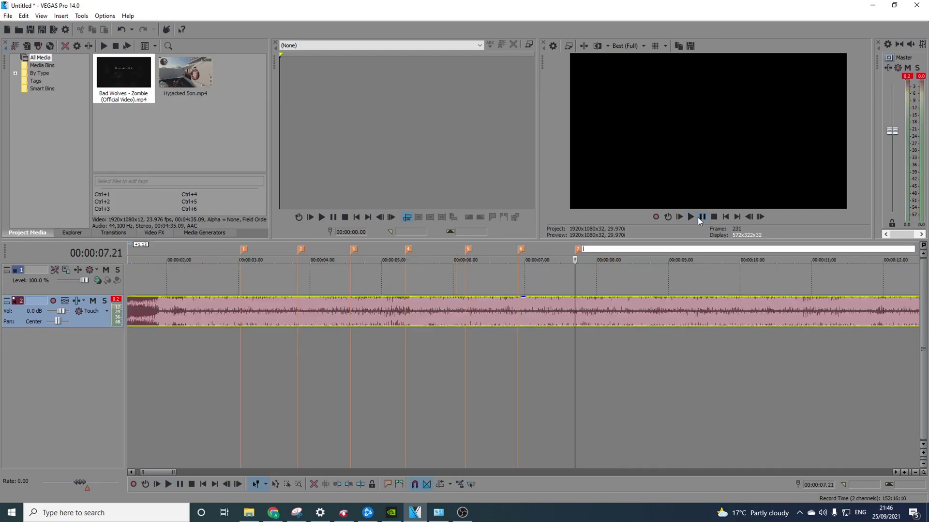
{"action": "left_click", "coordinate": [698, 217]}
{"action": "left_click", "coordinate": [699, 216]}
{"action": "key", "text": "m"}
{"action": "key", "text": "m"}
{"action": "key", "text": "m"}
{"action": "key", "text": "m"}
{"action": "key", "text": "m"}
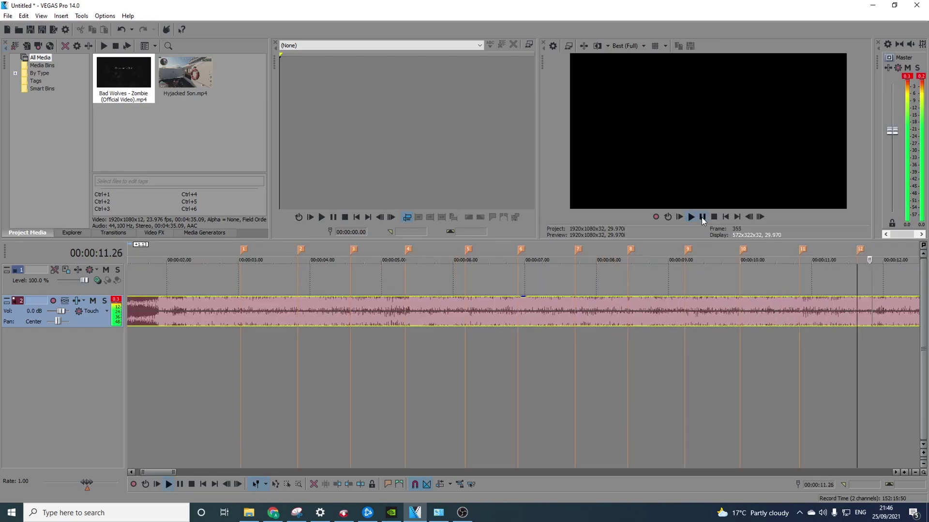
{"action": "key", "text": "m"}
{"action": "key", "text": "m"}
{"action": "key", "text": "m"}
{"action": "key", "text": "m"}
{"action": "key", "text": "m"}
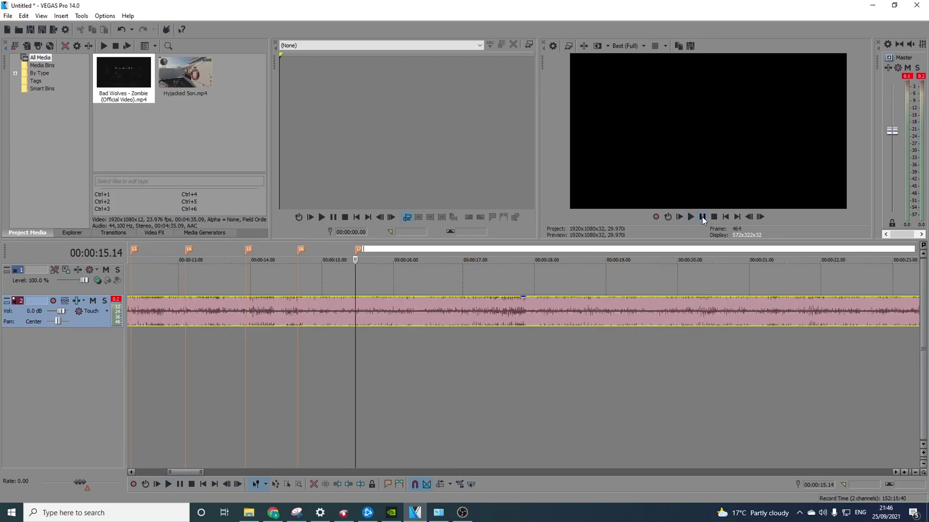
{"action": "left_click", "coordinate": [701, 217]}
{"action": "right_click", "coordinate": [701, 217]}
{"action": "left_click", "coordinate": [503, 304]}
Move the gameplay clip to a new video track below the song audio, starting at marker 1 (00:00:03.01)
{"action": "scroll", "coordinate": [472, 310], "scroll_direction": "down", "scroll_amount": 10}
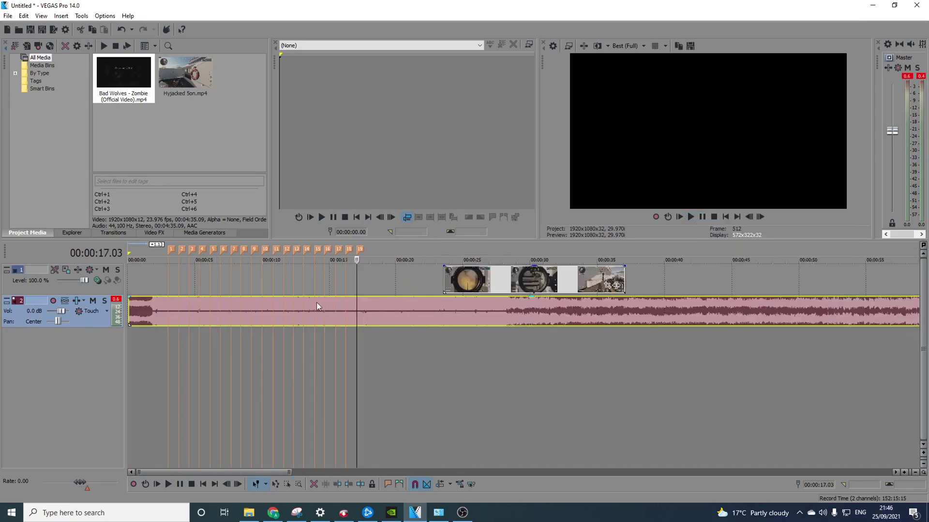
{"action": "left_click", "coordinate": [147, 311]}
{"action": "scroll", "coordinate": [157, 311], "scroll_direction": "up", "scroll_amount": 4}
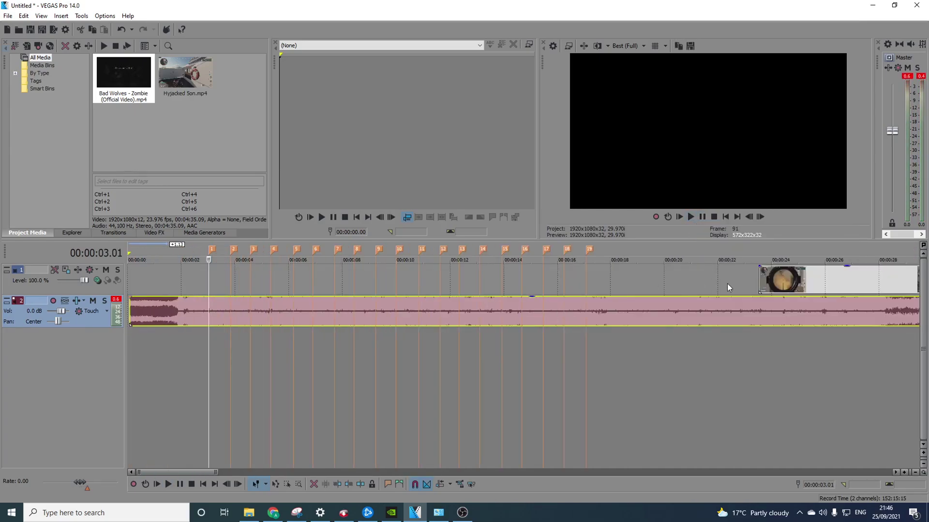
{"action": "scroll", "coordinate": [476, 305], "scroll_direction": "down", "scroll_amount": 2}
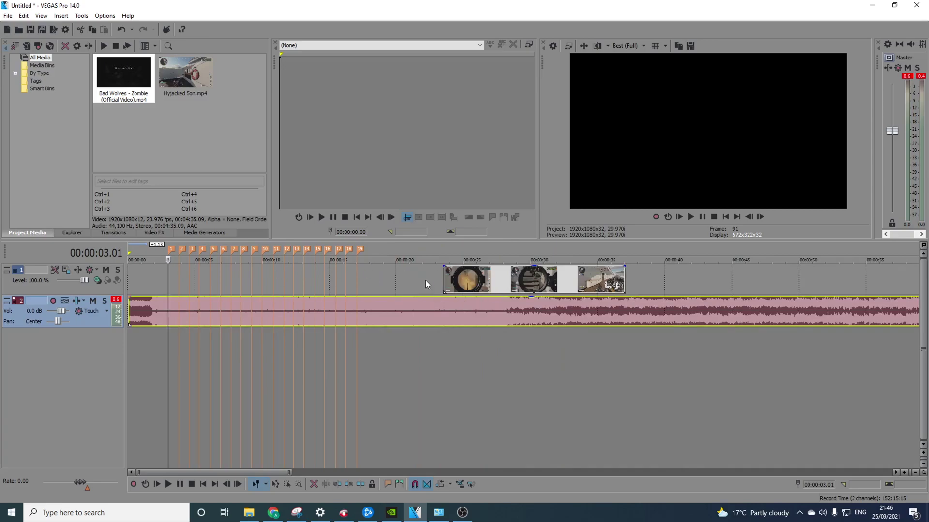
{"action": "left_click_drag", "start_coordinate": [185, 275], "coordinate": [175, 345]}
{"action": "scroll", "coordinate": [406, 337], "scroll_direction": "up", "scroll_amount": 3}
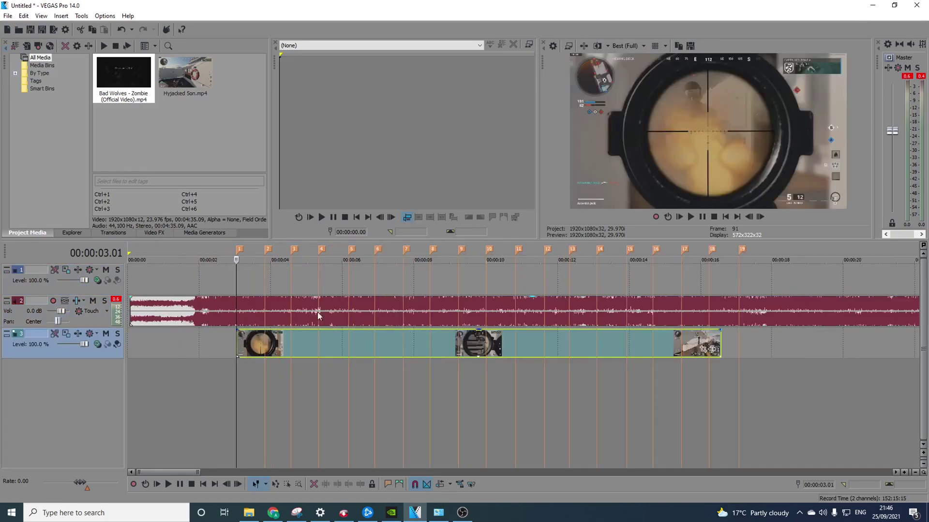
{"action": "scroll", "coordinate": [317, 312], "scroll_direction": "up", "scroll_amount": 2}
{"action": "scroll", "coordinate": [310, 299], "scroll_direction": "up", "scroll_amount": 1}
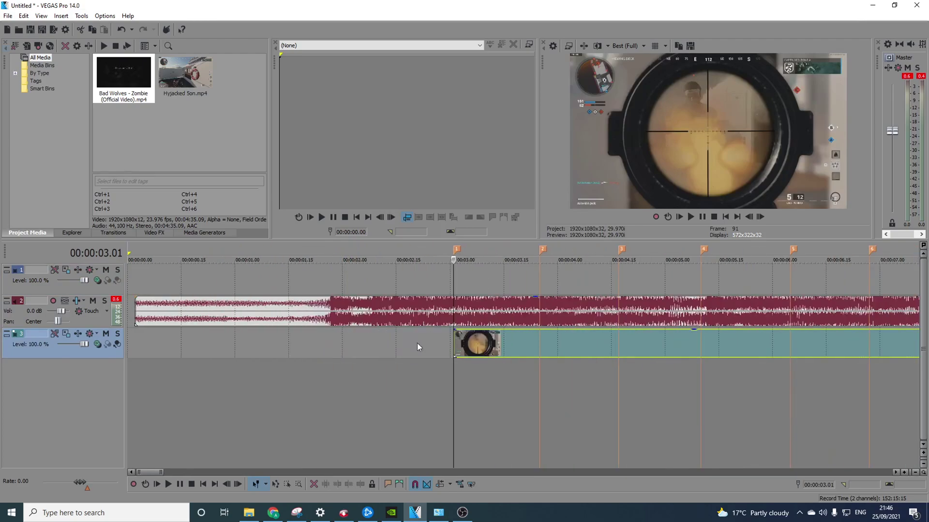
Set the compositing mode of the empty video track above the song to Multiply (Mask)
{"action": "scroll", "coordinate": [417, 343], "scroll_direction": "down", "scroll_amount": 1}
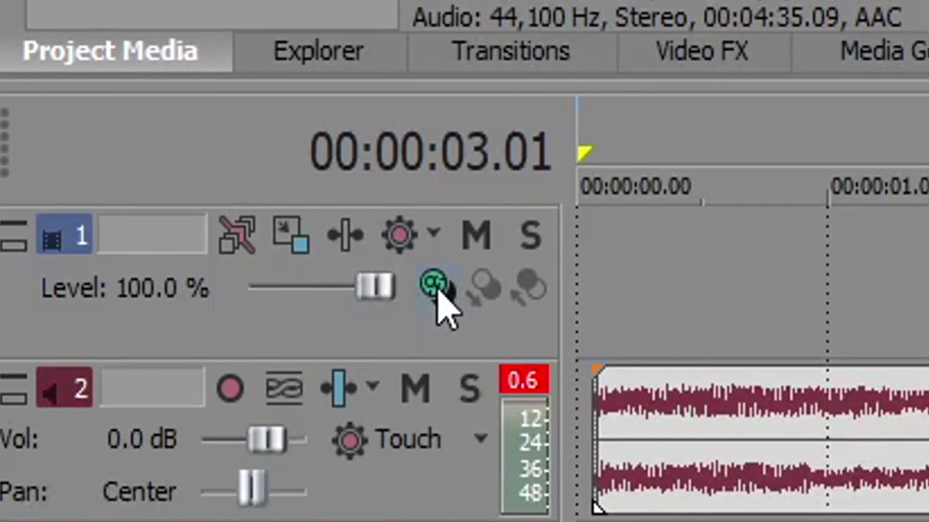
{"action": "left_click", "coordinate": [97, 281]}
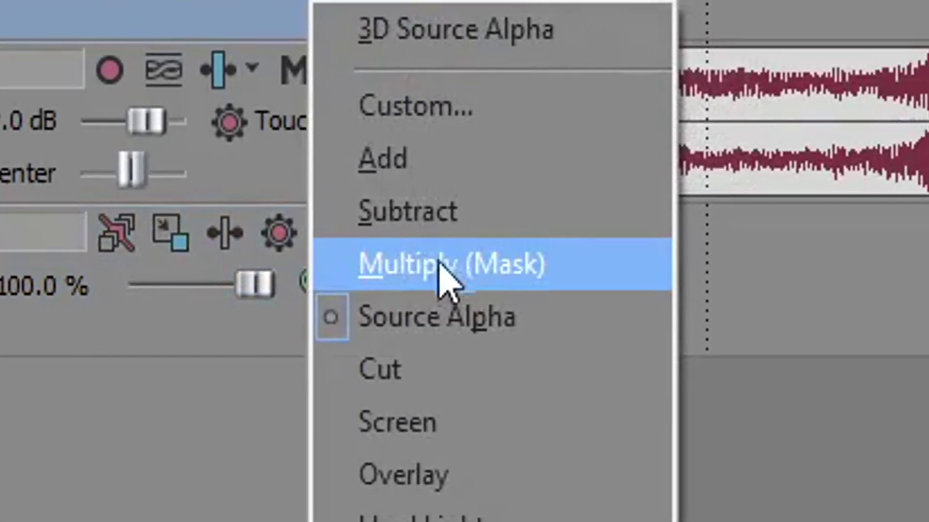
{"action": "left_click", "coordinate": [518, 487]}
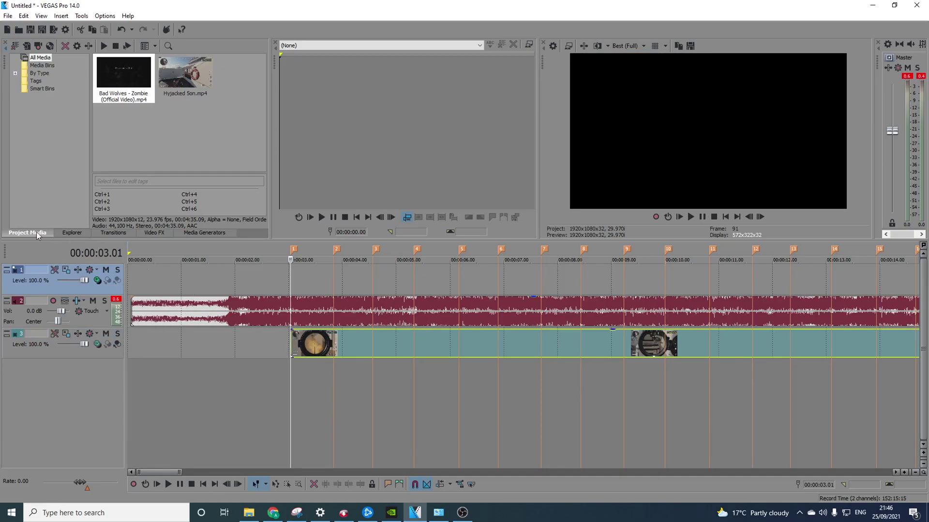
Add a white Solid Color event to the top video track at marker 1 and extend its end to about 00:01:41
{"action": "left_click", "coordinate": [190, 236]}
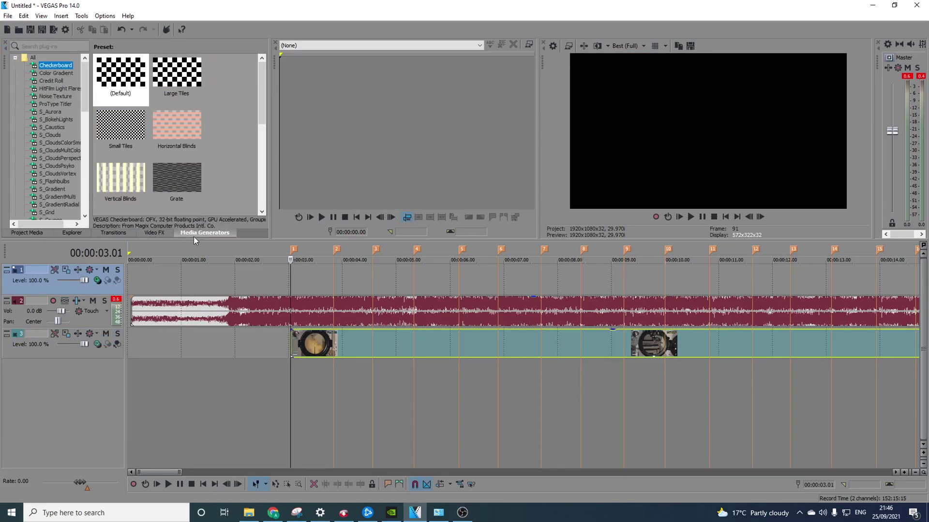
{"action": "left_click_drag", "start_coordinate": [82, 82], "coordinate": [66, 169]}
{"action": "left_click", "coordinate": [48, 142]}
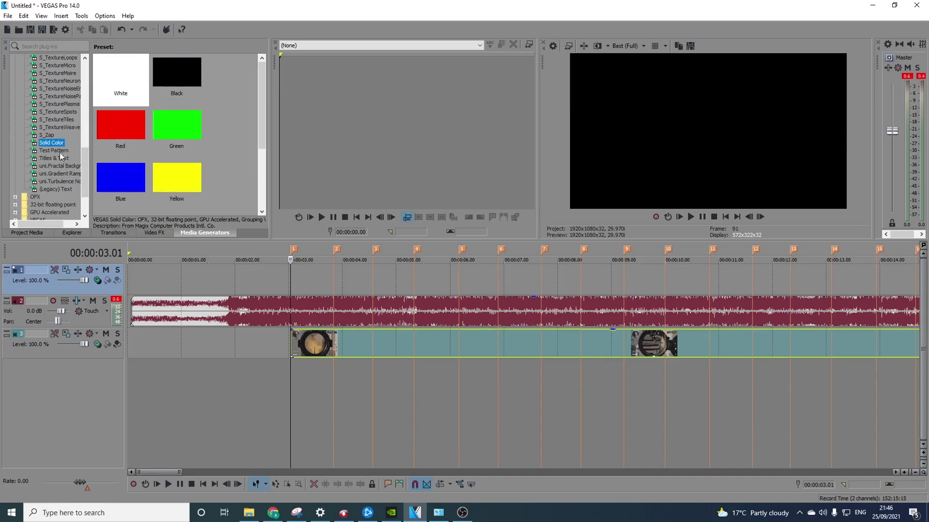
{"action": "left_click", "coordinate": [129, 88]}
{"action": "left_click_drag", "start_coordinate": [113, 82], "coordinate": [292, 282]}
{"action": "left_click", "coordinate": [370, 77]}
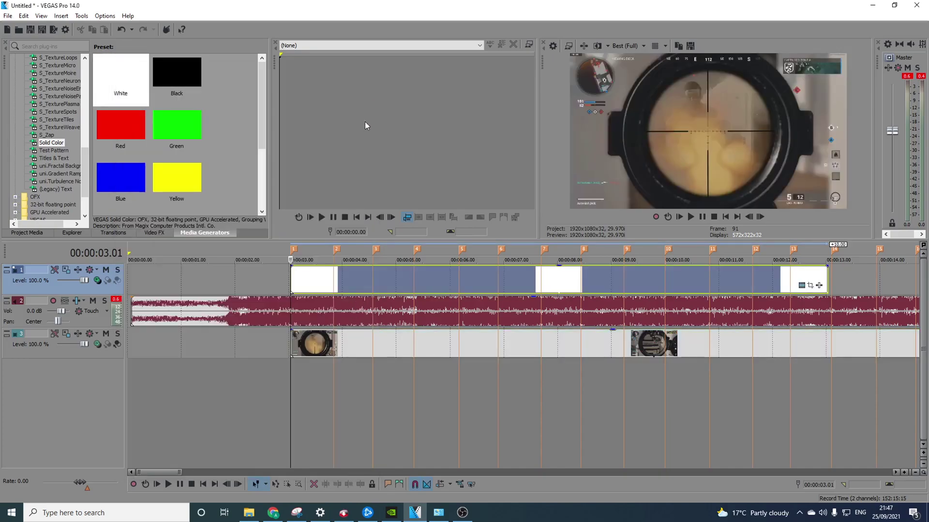
{"action": "scroll", "coordinate": [266, 291], "scroll_direction": "down", "scroll_amount": 10}
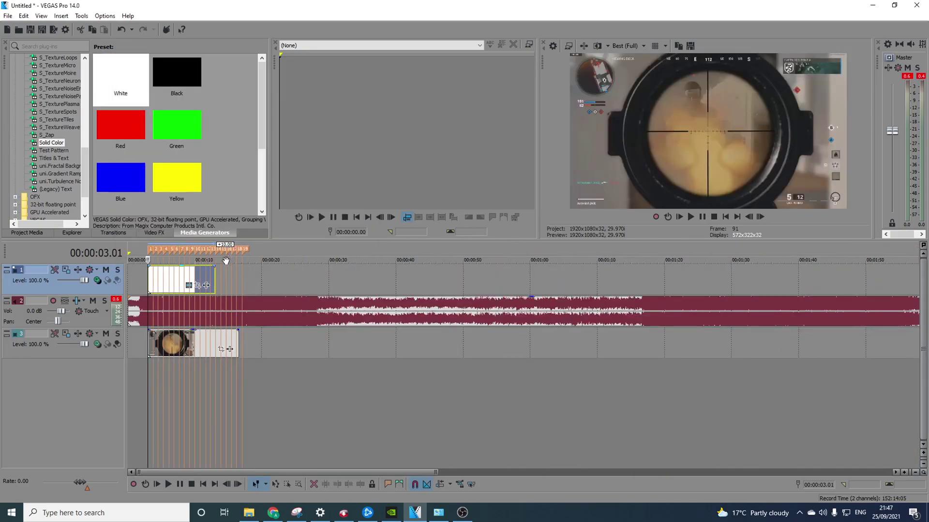
{"action": "left_click_drag", "start_coordinate": [214, 285], "coordinate": [805, 285]}
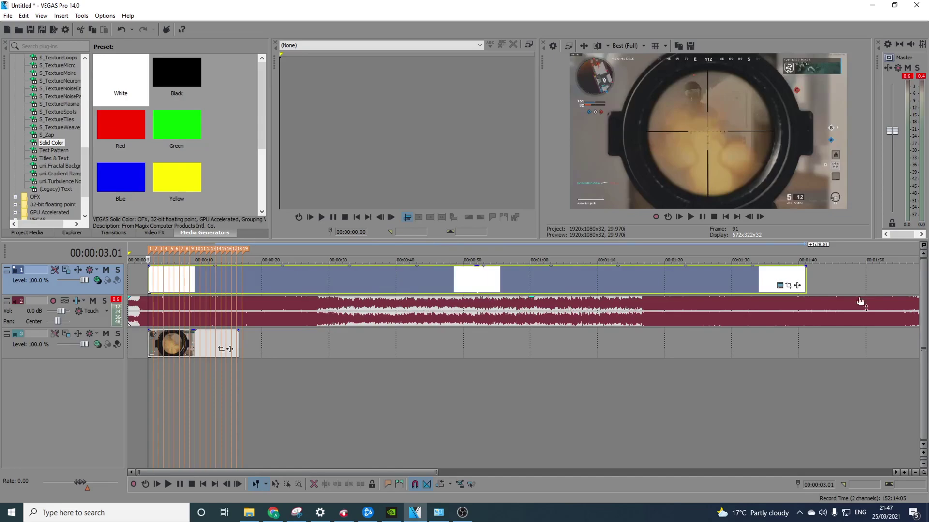
In the white event's Pan/Crop settings, set Maintain aspect ratio to No and enlarge the frame height to about 1,217
{"action": "left_click", "coordinate": [788, 286]}
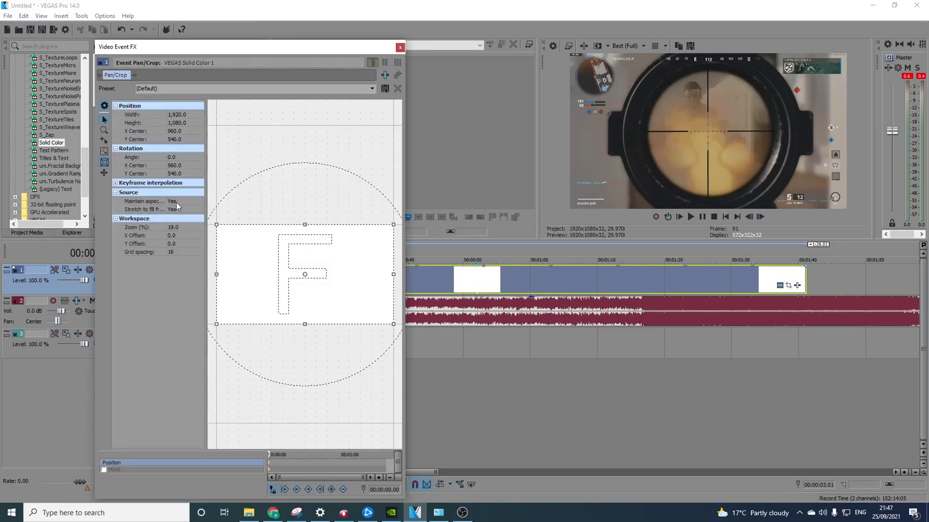
{"action": "left_click", "coordinate": [174, 202]}
{"action": "left_click", "coordinate": [177, 215]}
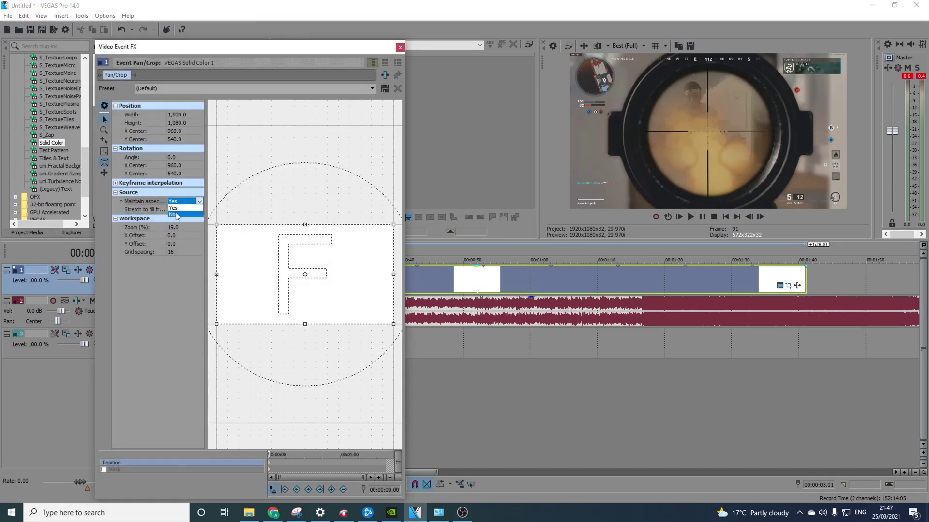
{"action": "left_click", "coordinate": [304, 225]}
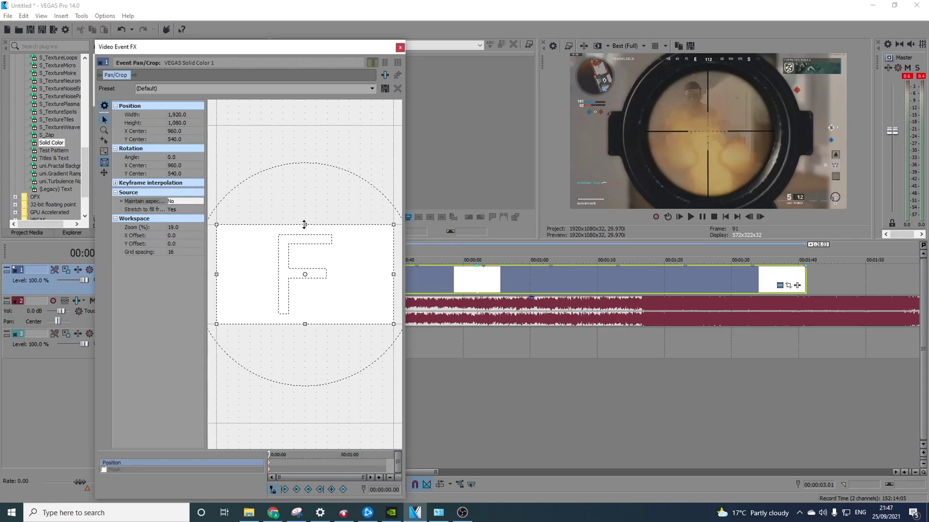
{"action": "left_click_drag", "start_coordinate": [305, 225], "coordinate": [304, 217]}
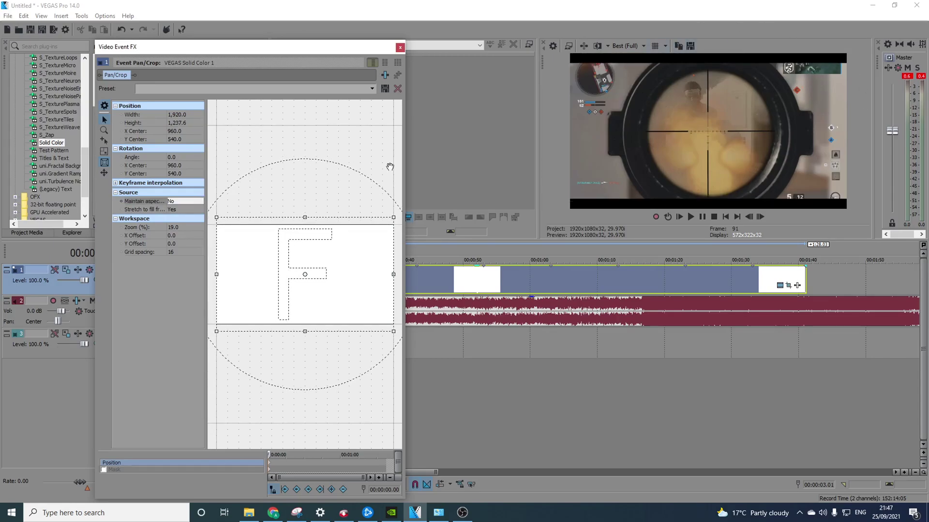
{"action": "mouse_move", "coordinate": [303, 214]}
{"action": "left_mouse_down"}
{"action": "mouse_move", "coordinate": [324, 158]}
{"action": "mouse_move", "coordinate": [303, 221]}
{"action": "left_mouse_up"}
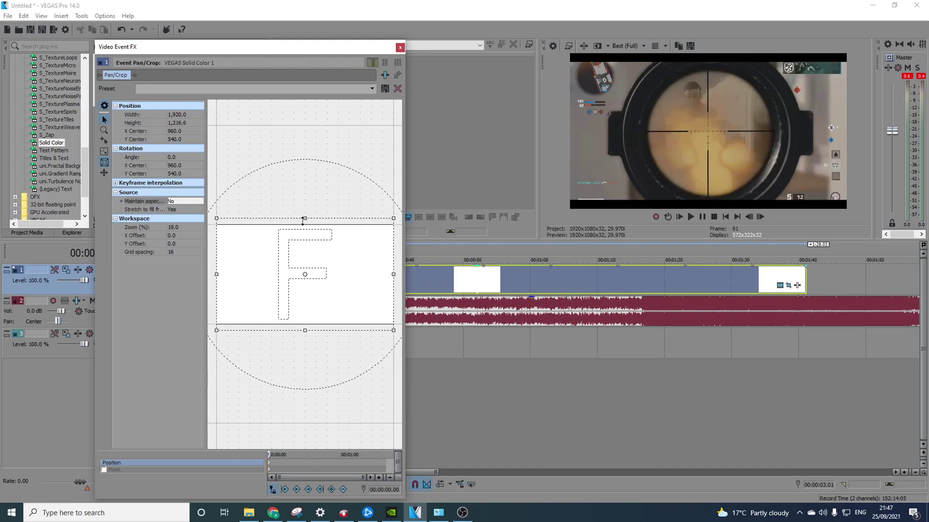
{"action": "left_click", "coordinate": [402, 46]}
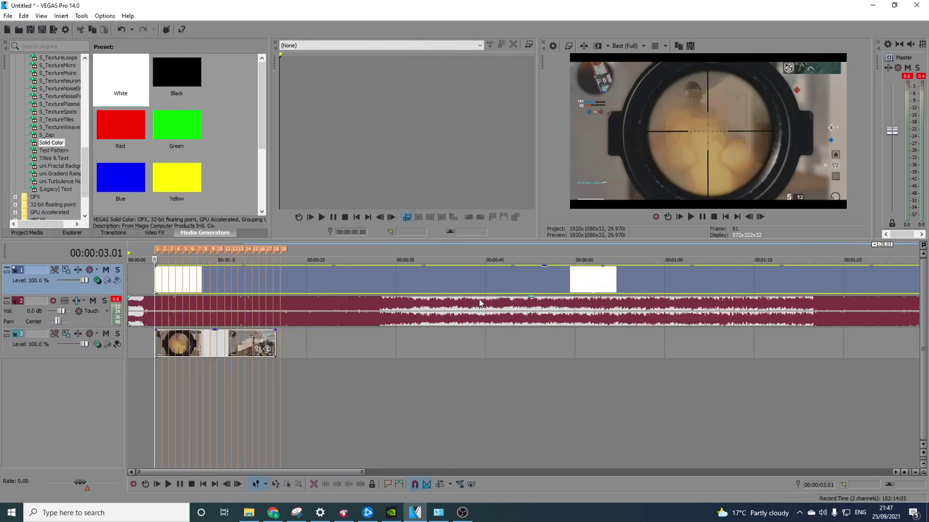
Set the video preview quality to Preview (Quarter)
{"action": "left_click", "coordinate": [643, 46]}
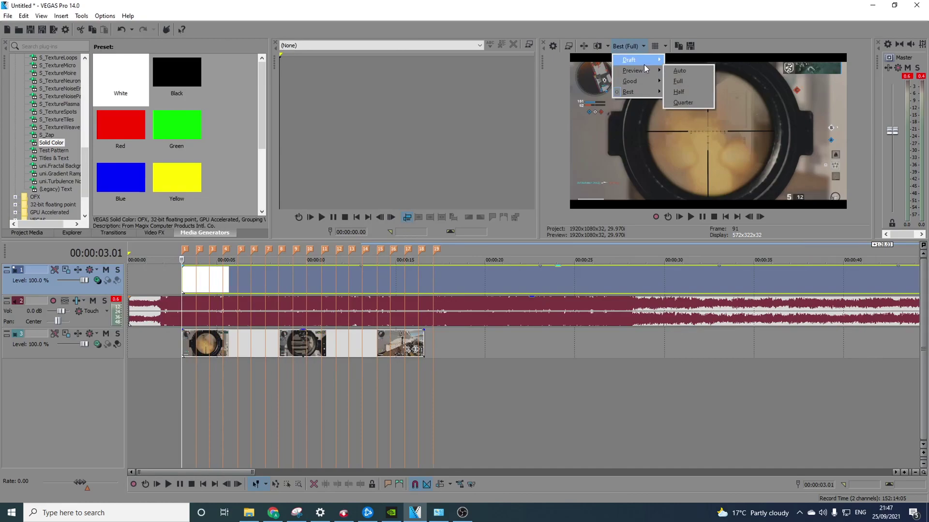
{"action": "left_click", "coordinate": [633, 46]}
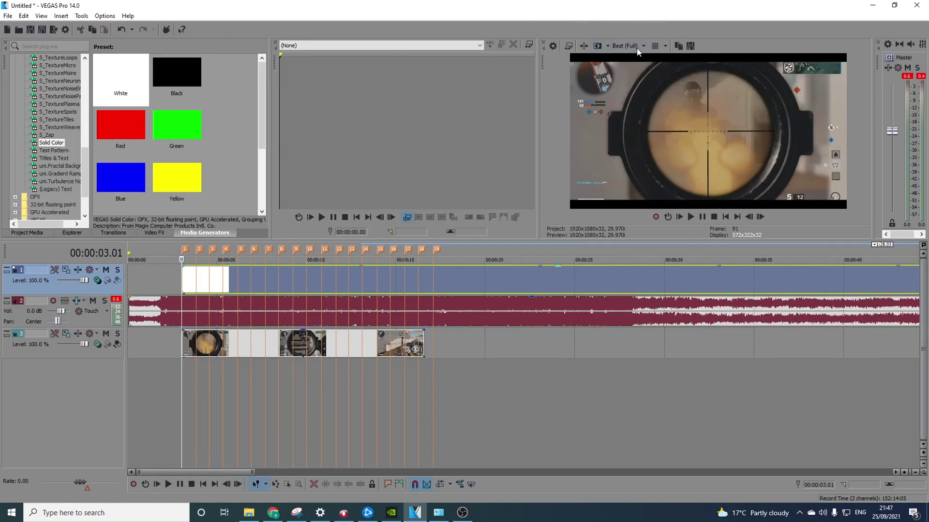
{"action": "left_click", "coordinate": [637, 47]}
{"action": "mouse_move", "coordinate": [631, 68]}
{"action": "left_click", "coordinate": [692, 97]}
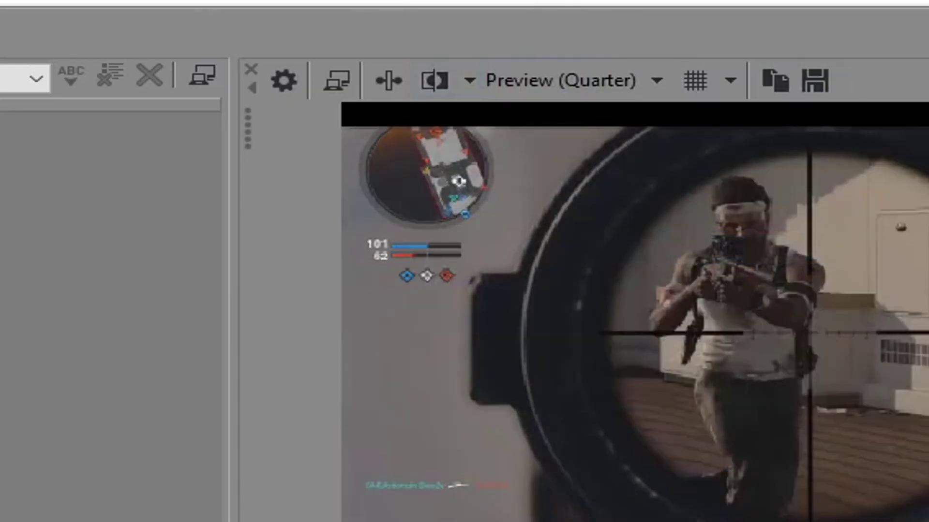
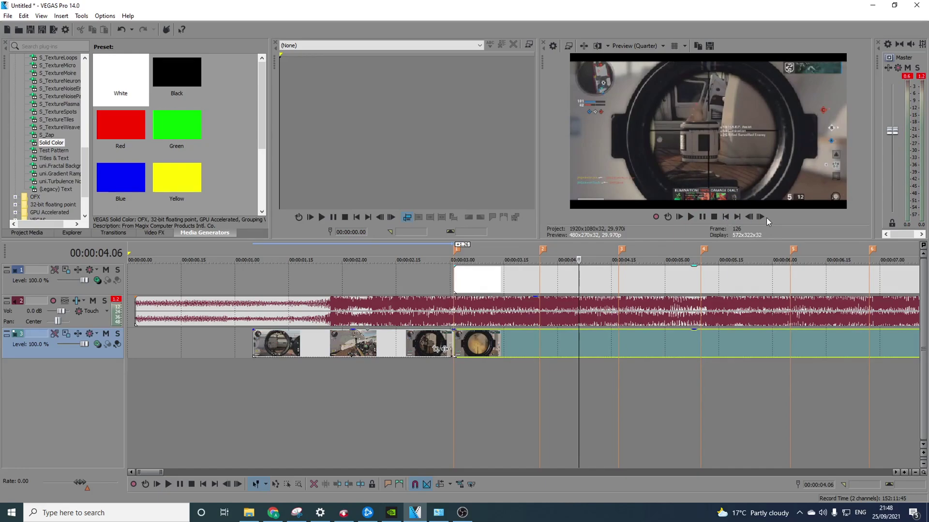
Advance frame by frame to the next shot at 00:00:04.11 and split the gameplay clip there
{"action": "left_click", "coordinate": [762, 217]}
{"action": "left_click", "coordinate": [762, 216]}
{"action": "left_click", "coordinate": [762, 217]}
{"action": "left_click", "coordinate": [763, 217]}
{"action": "left_click", "coordinate": [762, 217]}
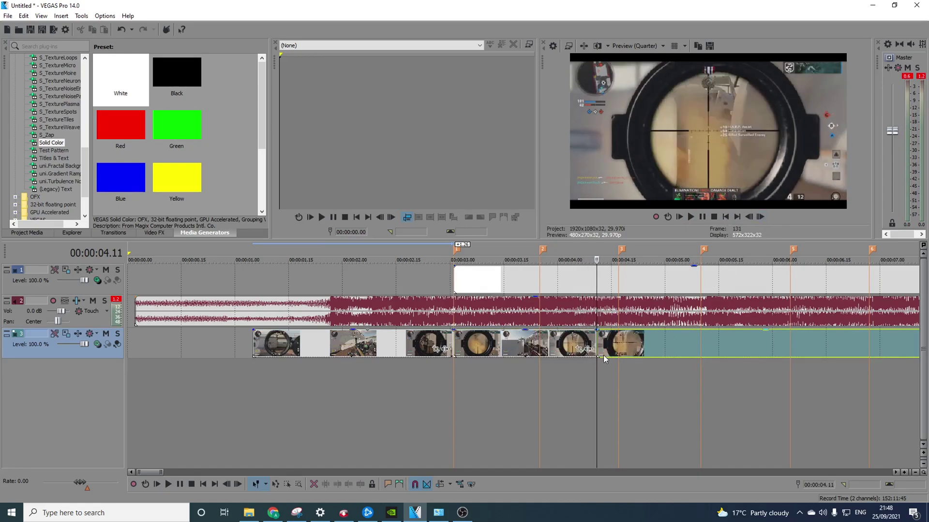
Time-stretch the gameplay segment that starts at marker 1 to end at marker 3, and butt the remaining clip against its end
{"action": "scroll", "coordinate": [604, 355], "scroll_direction": "up", "scroll_amount": 3}
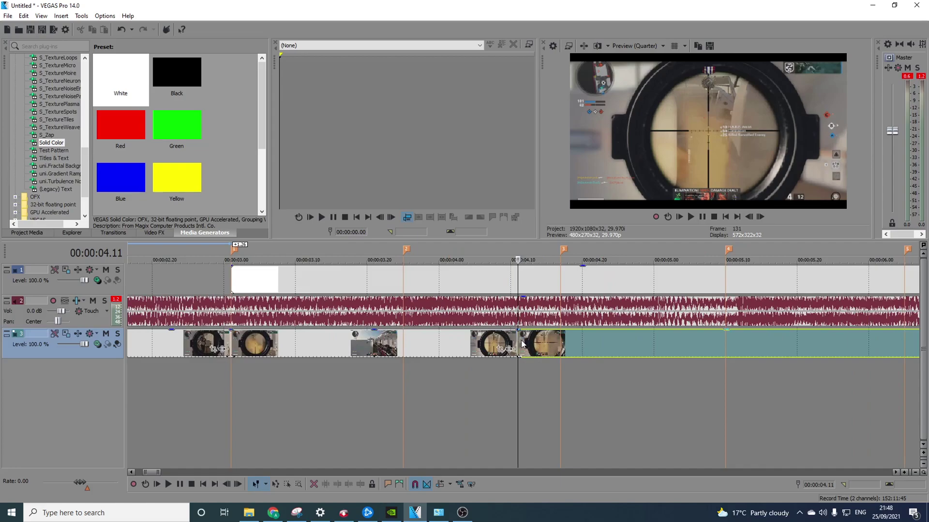
{"action": "left_click_drag", "start_coordinate": [542, 346], "coordinate": [677, 347]}
{"action": "left_click", "coordinate": [513, 344]}
{"action": "left_click", "coordinate": [749, 217]}
{"action": "left_click", "coordinate": [759, 218]}
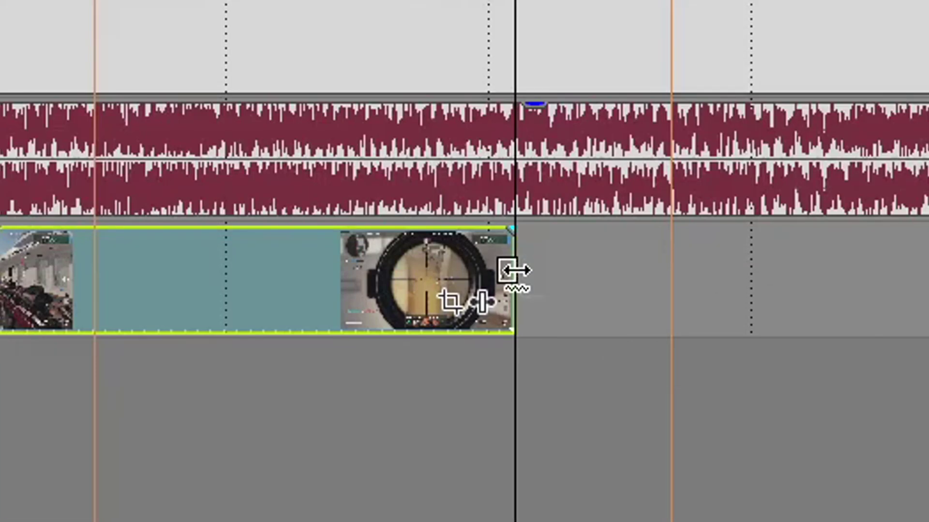
{"action": "mouse_move", "coordinate": [512, 270]}
{"action": "left_mouse_down"}
{"action": "mouse_move", "coordinate": [692, 296]}
{"action": "mouse_move", "coordinate": [672, 296]}
{"action": "left_mouse_up"}
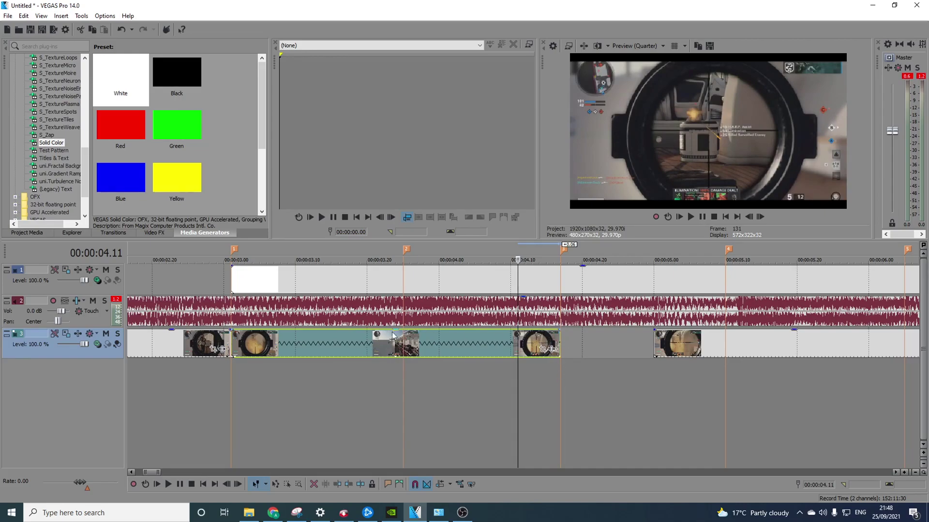
{"action": "left_click", "coordinate": [563, 339]}
{"action": "left_click_drag", "start_coordinate": [697, 351], "coordinate": [605, 341]}
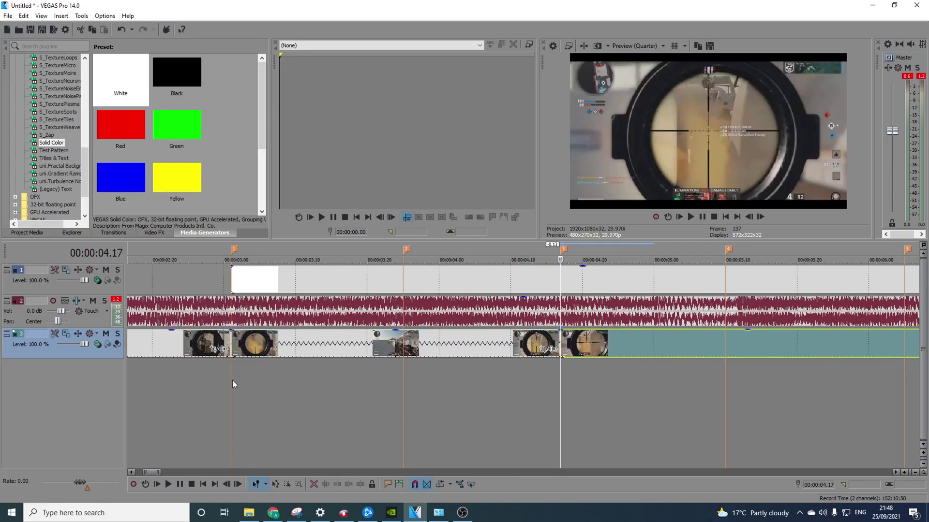
Play the edit from just before marker 1 and again from 00:00:04.03 to check the shots against the beats
{"action": "left_click", "coordinate": [204, 381]}
{"action": "left_click", "coordinate": [691, 217]}
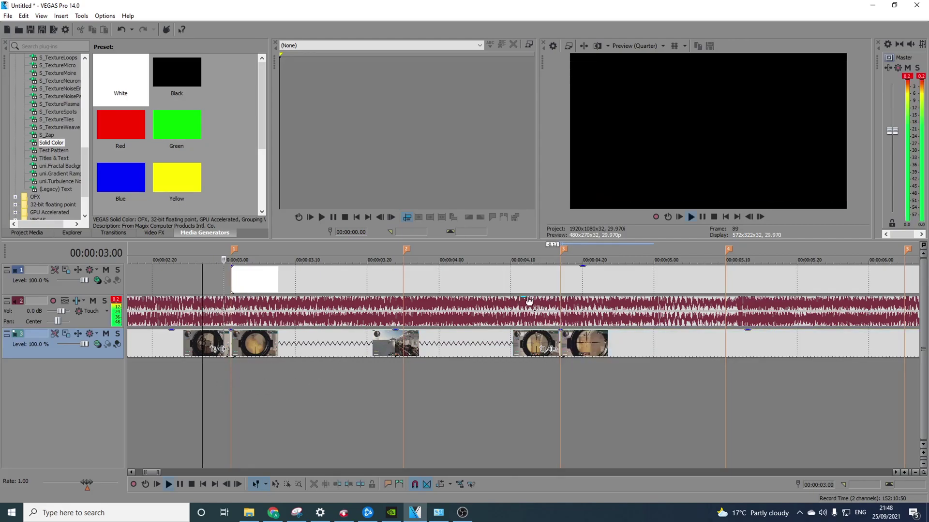
{"action": "left_click", "coordinate": [702, 217]}
{"action": "left_click", "coordinate": [461, 285]}
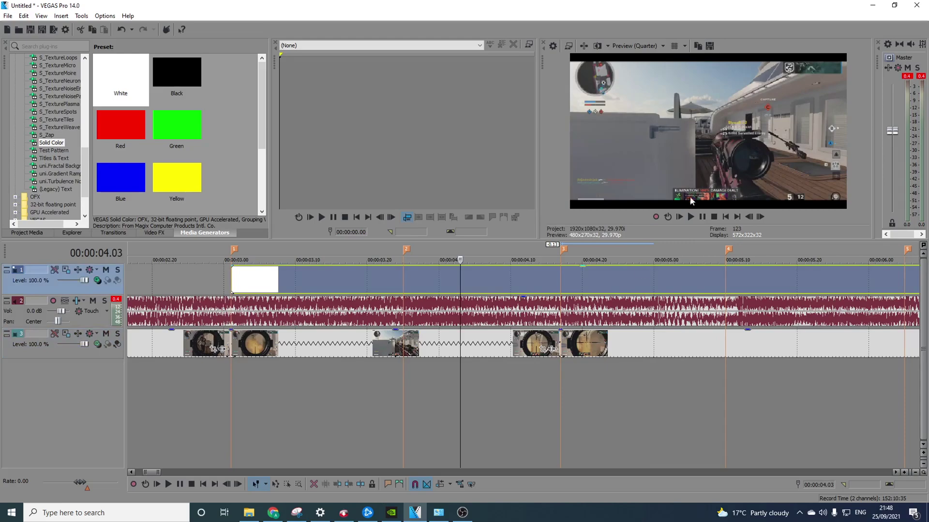
{"action": "left_click", "coordinate": [691, 217]}
{"action": "left_click", "coordinate": [702, 217]}
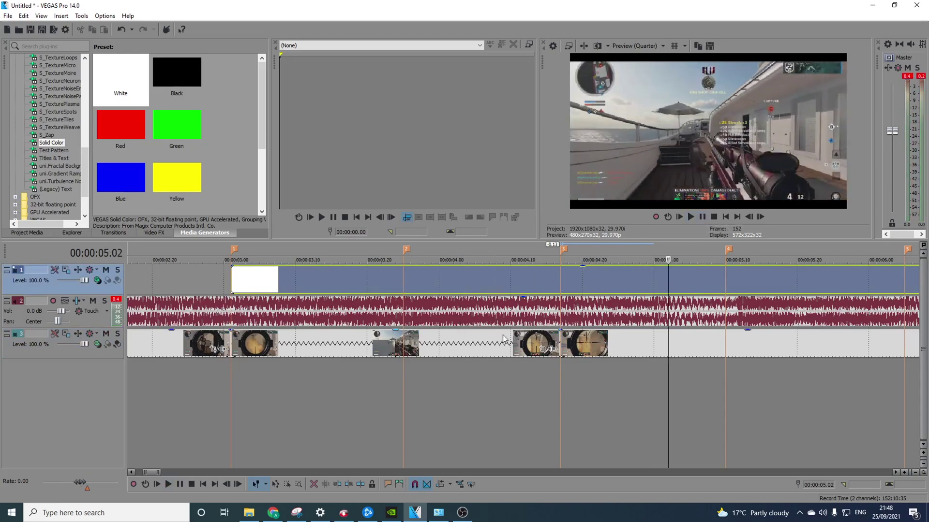
Try time-compressing the segment after marker 1 to end at marker 2, and stretch it back to marker 3
{"action": "left_click", "coordinate": [411, 340]}
{"action": "left_click_drag", "start_coordinate": [560, 343], "coordinate": [402, 338]}
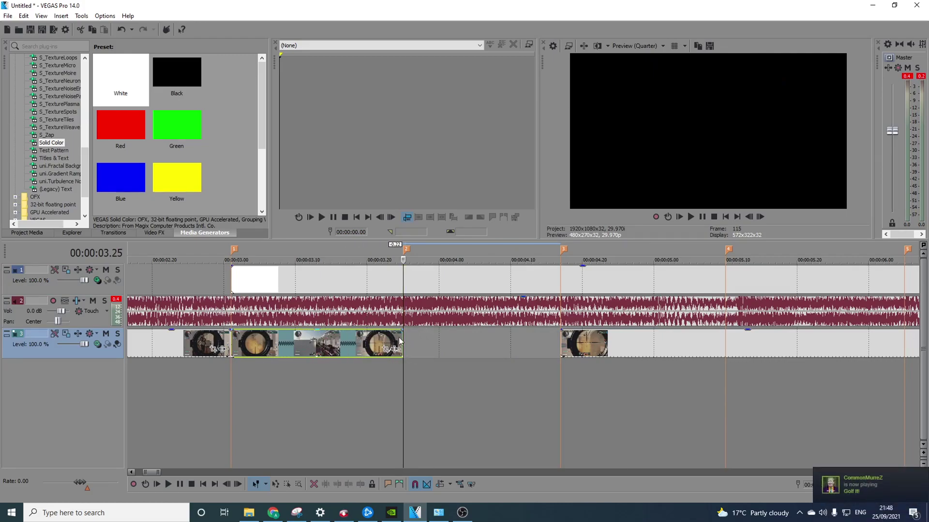
{"action": "left_click_drag", "start_coordinate": [401, 342], "coordinate": [553, 346]}
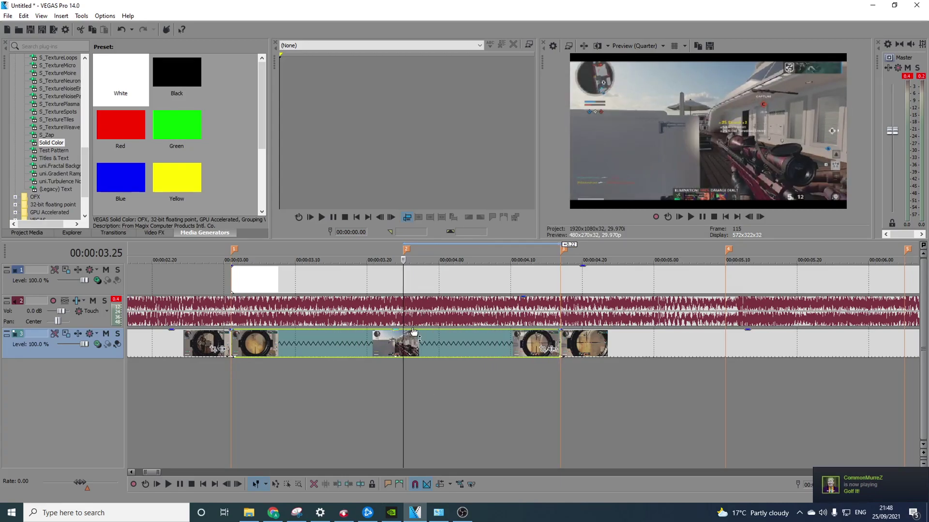
Play the edit from marker 1 past marker 3 to check the stretched segment against the beats
{"action": "scroll", "coordinate": [272, 325], "scroll_direction": "down", "scroll_amount": 1}
{"action": "left_click", "coordinate": [432, 333]}
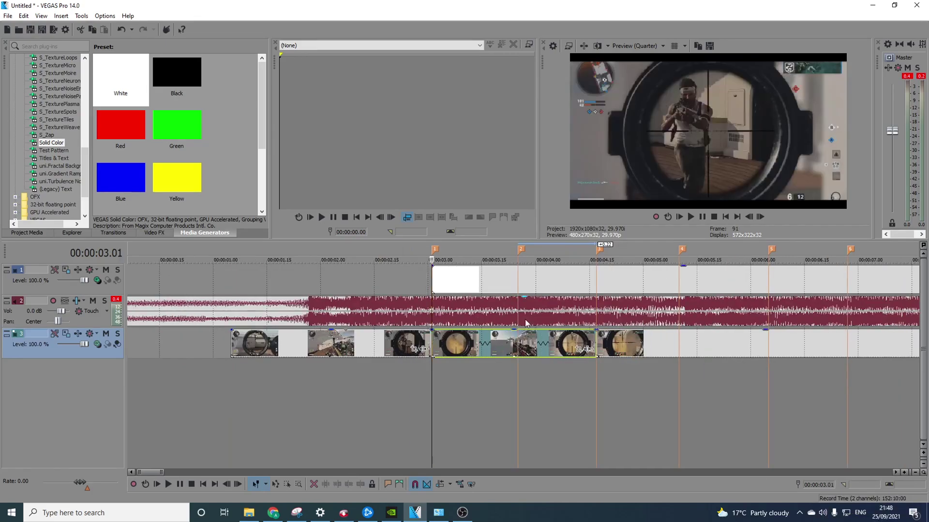
{"action": "left_click", "coordinate": [691, 218]}
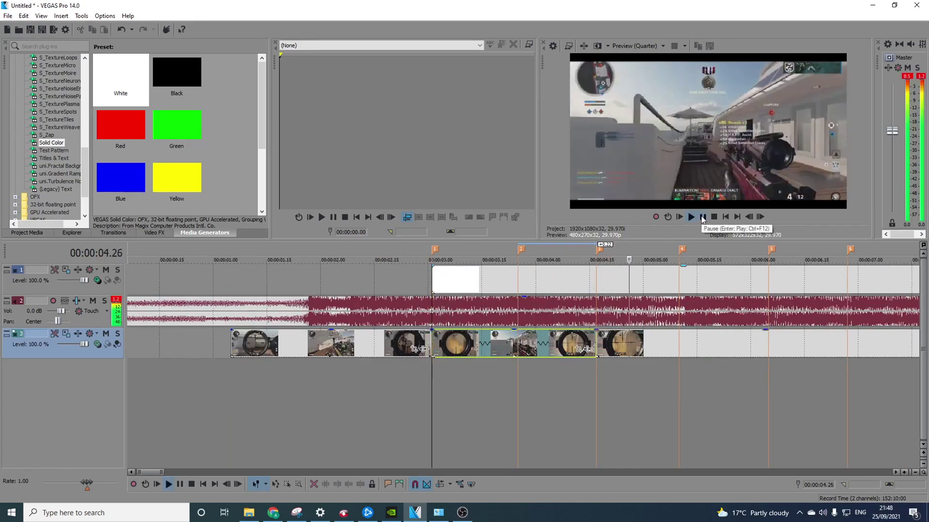
{"action": "left_click", "coordinate": [701, 216]}
Split the stretched gameplay segment at marker 2 and select its first half, between markers 1 and 2
{"action": "left_click", "coordinate": [518, 344]}
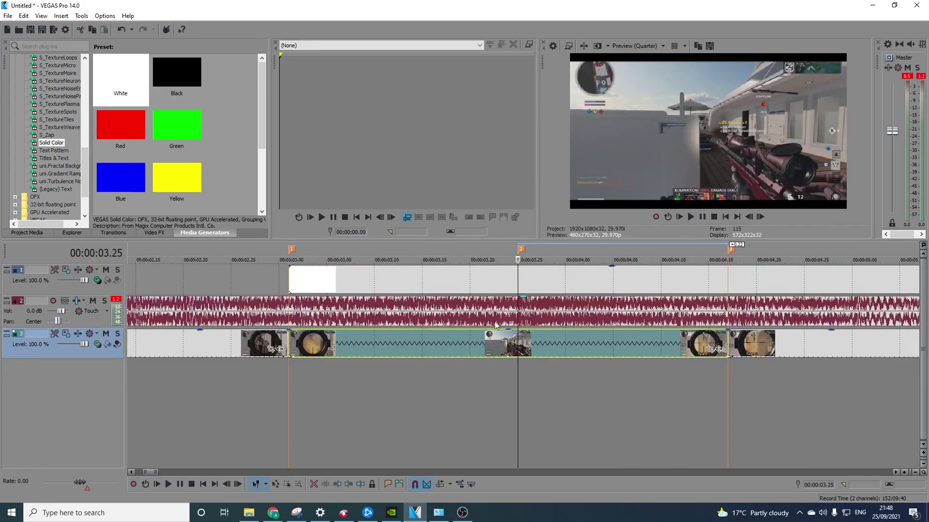
{"action": "scroll", "coordinate": [501, 344], "scroll_direction": "up", "scroll_amount": 1}
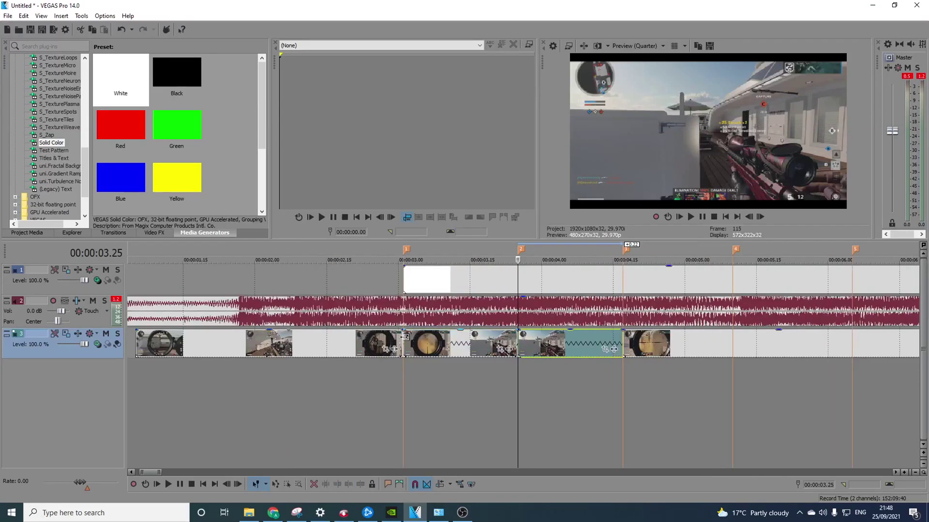
{"action": "left_click", "coordinate": [404, 337]}
{"action": "scroll", "coordinate": [440, 355], "scroll_direction": "up", "scroll_amount": 2}
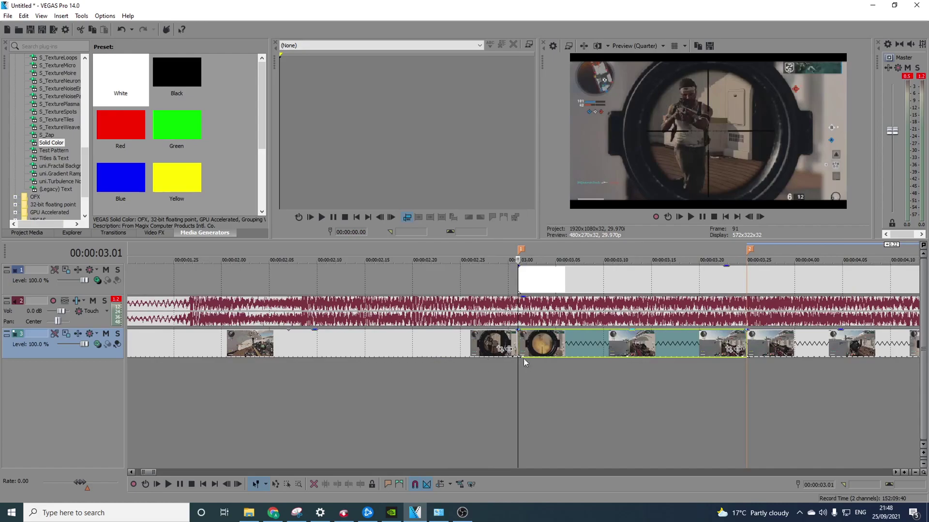
{"action": "right_click", "coordinate": [661, 343]}
{"action": "mouse_move", "coordinate": [779, 403]}
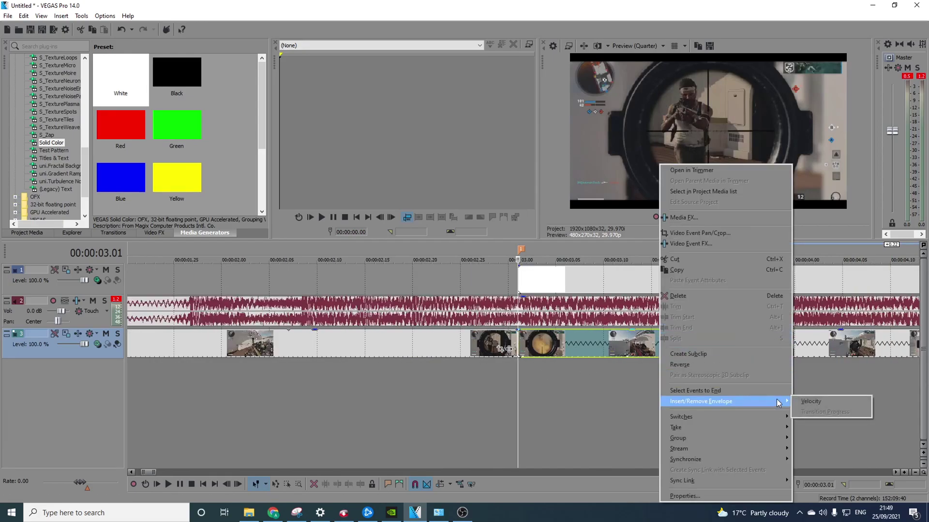
{"action": "left_click", "coordinate": [811, 402]}
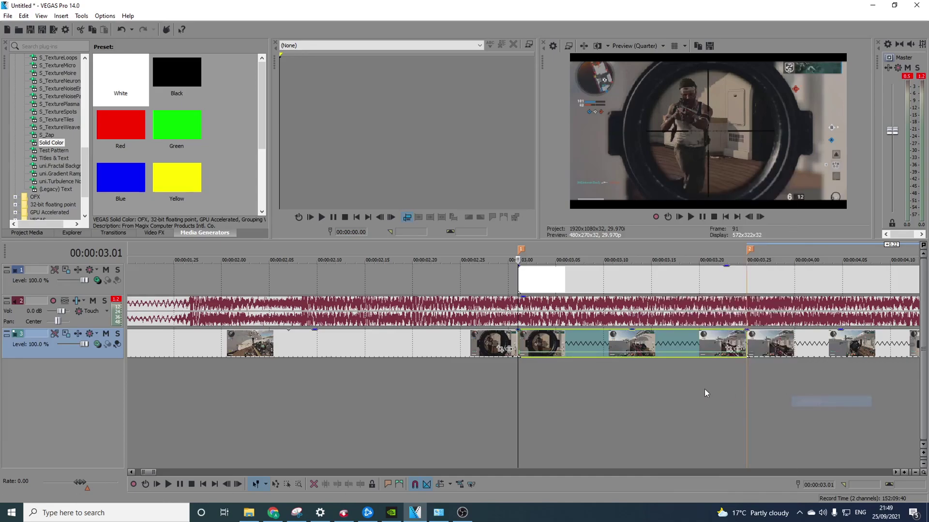
{"action": "right_click", "coordinate": [579, 339]}
{"action": "mouse_move", "coordinate": [679, 229]}
{"action": "left_click", "coordinate": [738, 234]}
{"action": "scroll", "coordinate": [703, 339], "scroll_direction": "down", "scroll_amount": 2}
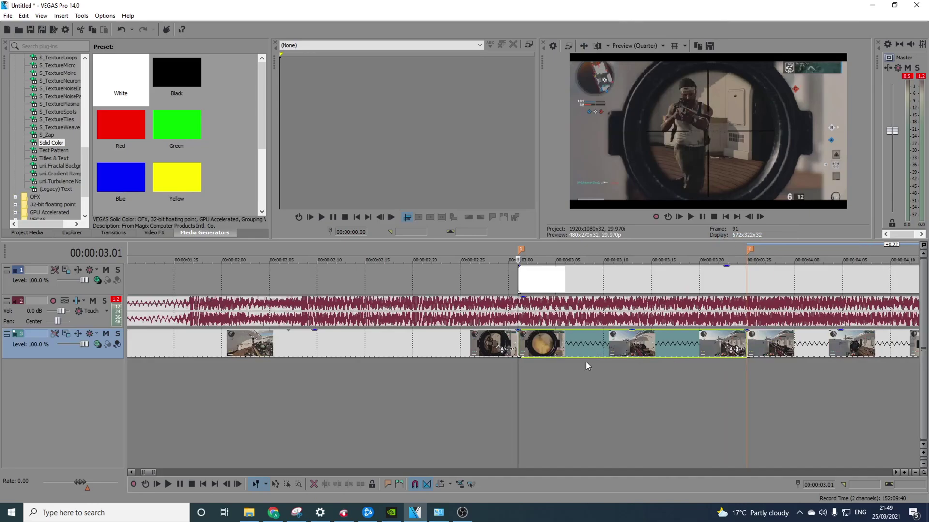
Insert a velocity envelope on the gameplay segment between markers 1 and 2
{"action": "right_click", "coordinate": [612, 339]}
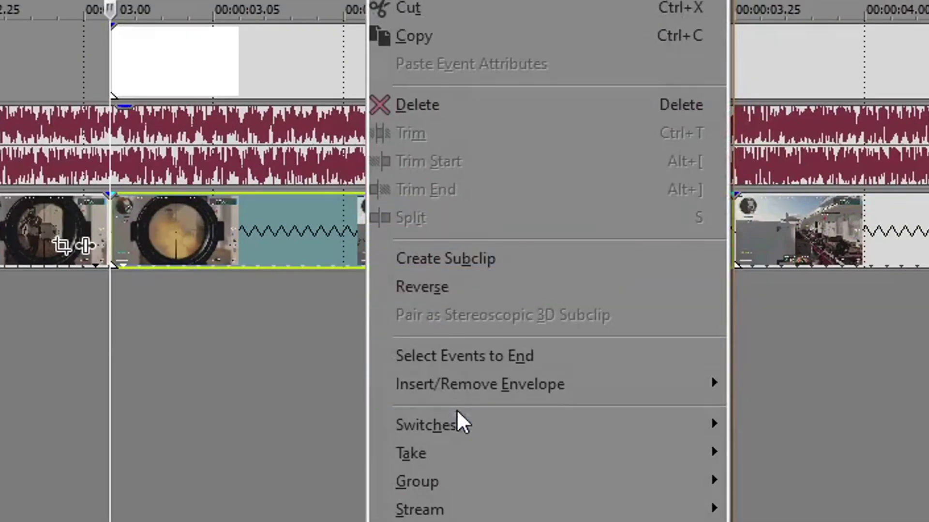
{"action": "mouse_move", "coordinate": [647, 401]}
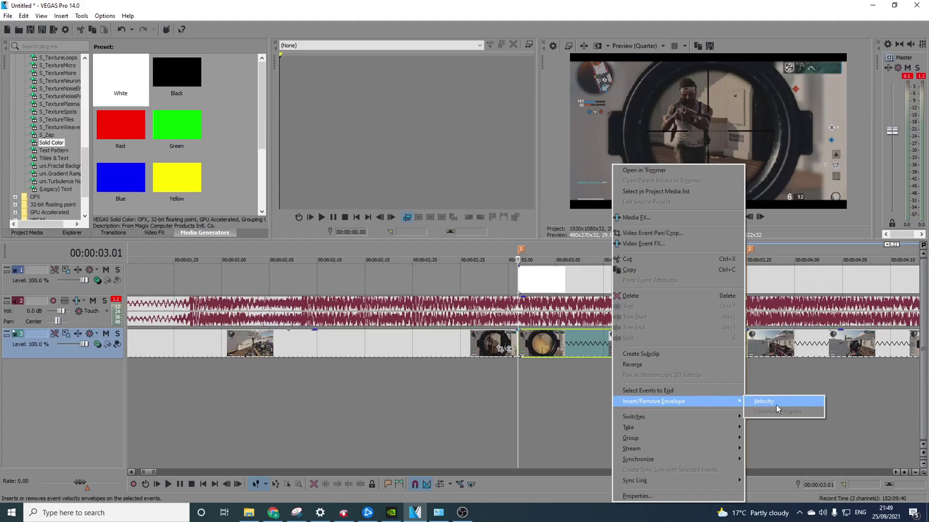
{"action": "left_click", "coordinate": [776, 405]}
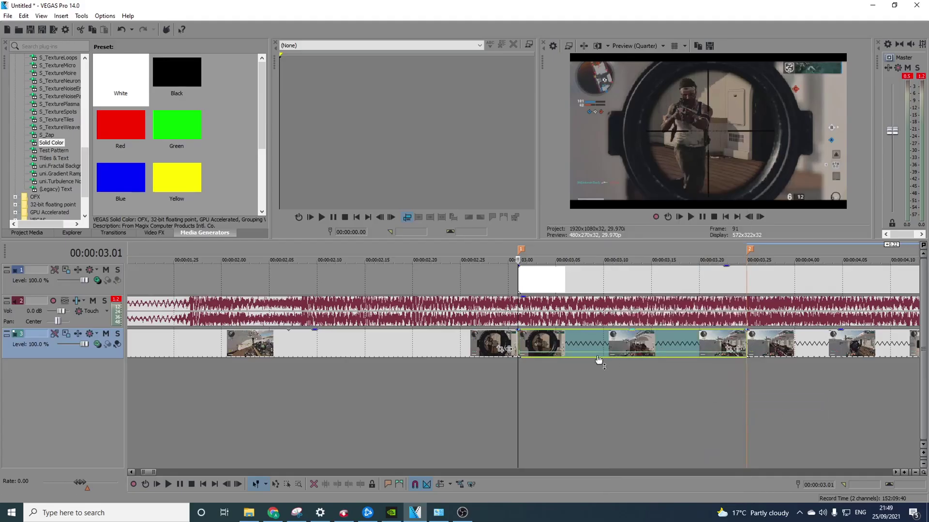
Add two points to the segment's velocity envelope, at about 00:00:03.08 and 00:00:03.18
{"action": "left_click", "coordinate": [576, 345]}
{"action": "scroll", "coordinate": [576, 348], "scroll_direction": "up", "scroll_amount": 1}
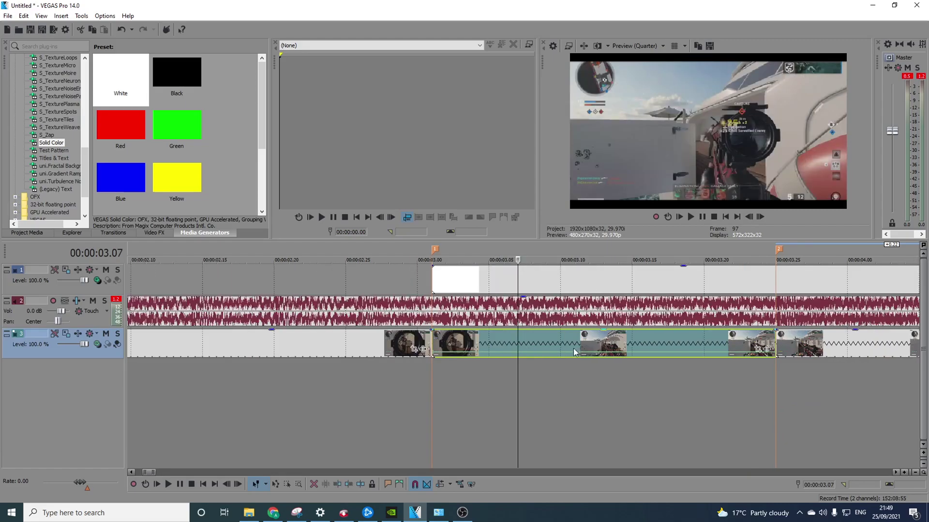
{"action": "scroll", "coordinate": [541, 355], "scroll_direction": "down", "scroll_amount": 1}
{"action": "scroll", "coordinate": [528, 344], "scroll_direction": "down", "scroll_amount": 1}
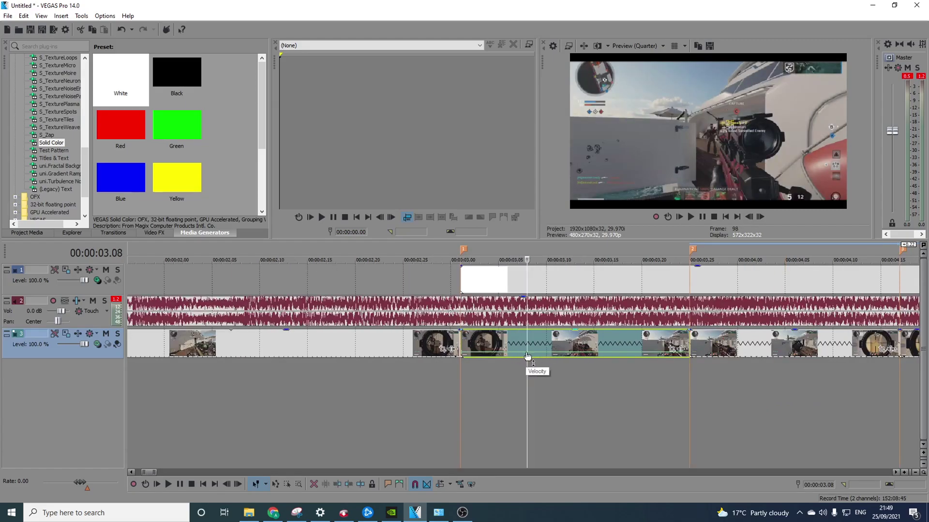
{"action": "left_click", "coordinate": [618, 355]}
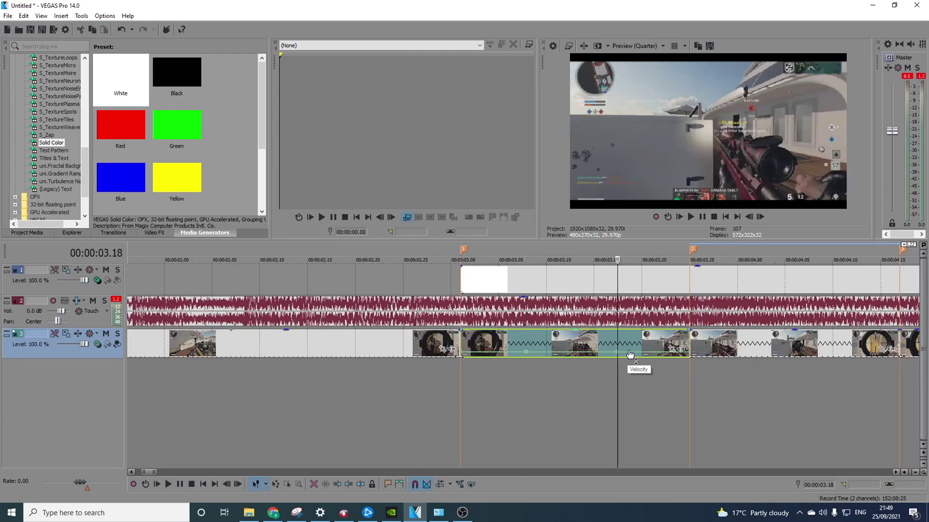
{"action": "left_click", "coordinate": [635, 355]}
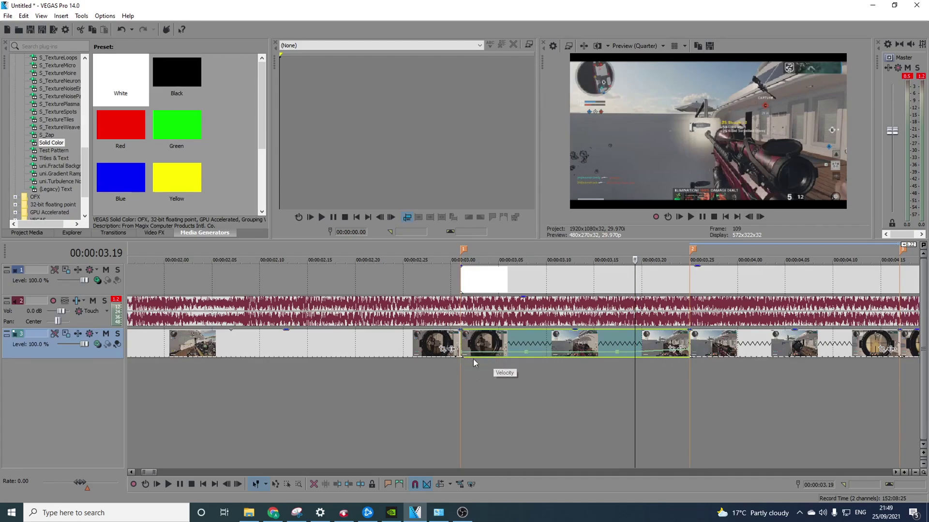
{"action": "left_click", "coordinate": [456, 346]}
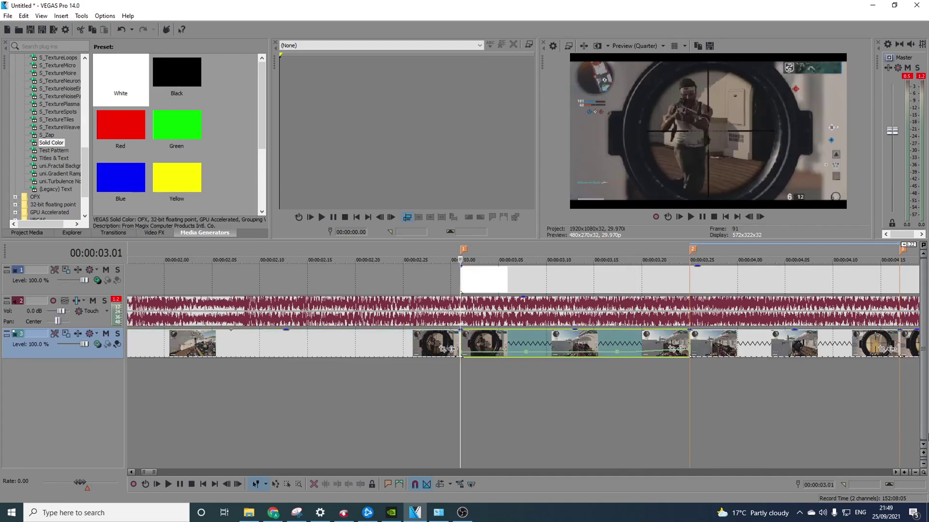
{"action": "left_click", "coordinate": [923, 453]}
{"action": "left_click", "coordinate": [923, 454]}
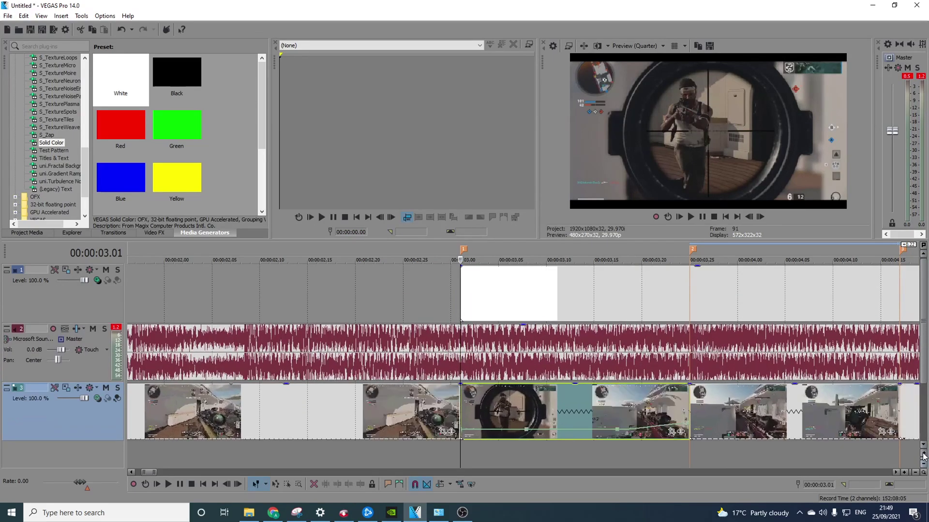
{"action": "left_click", "coordinate": [923, 463]}
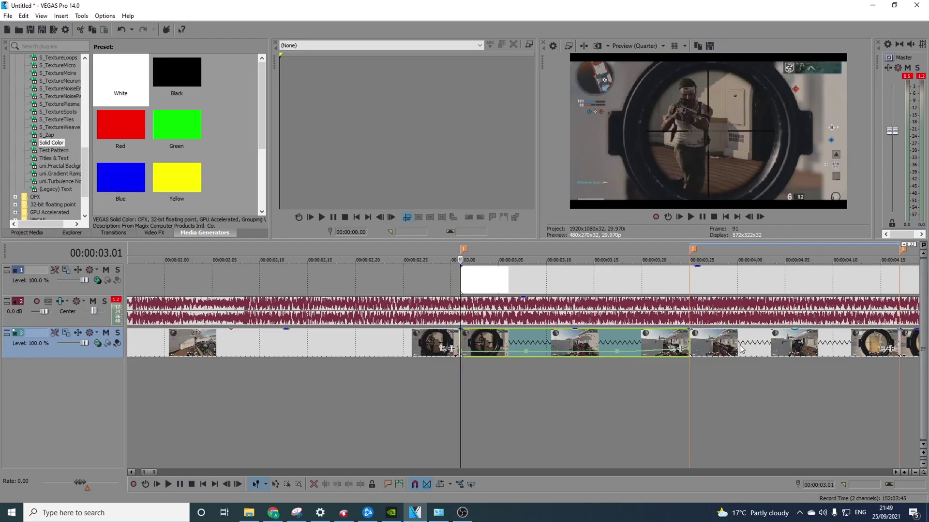
Set the first and last points of the velocity envelope to 300% forward velocity
{"action": "scroll", "coordinate": [783, 373], "scroll_direction": "up", "scroll_amount": 1}
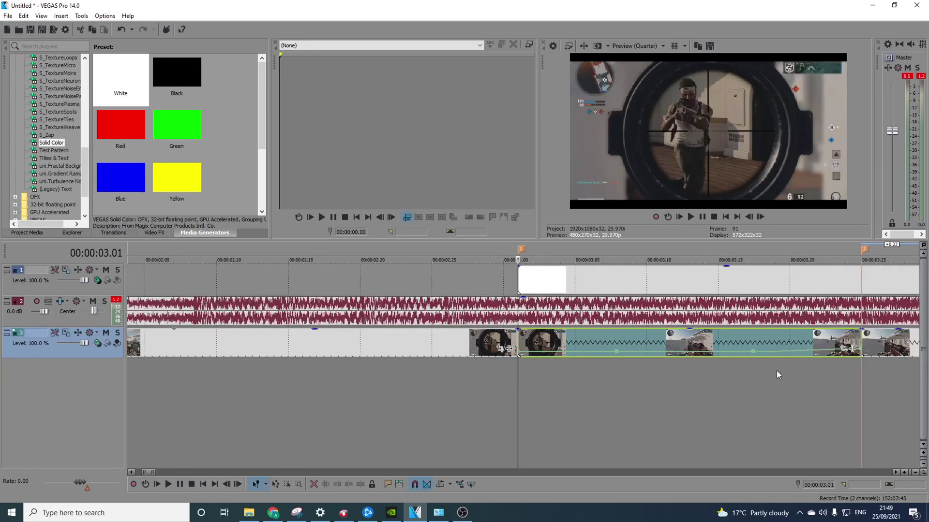
{"action": "scroll", "coordinate": [540, 353], "scroll_direction": "down", "scroll_amount": 1}
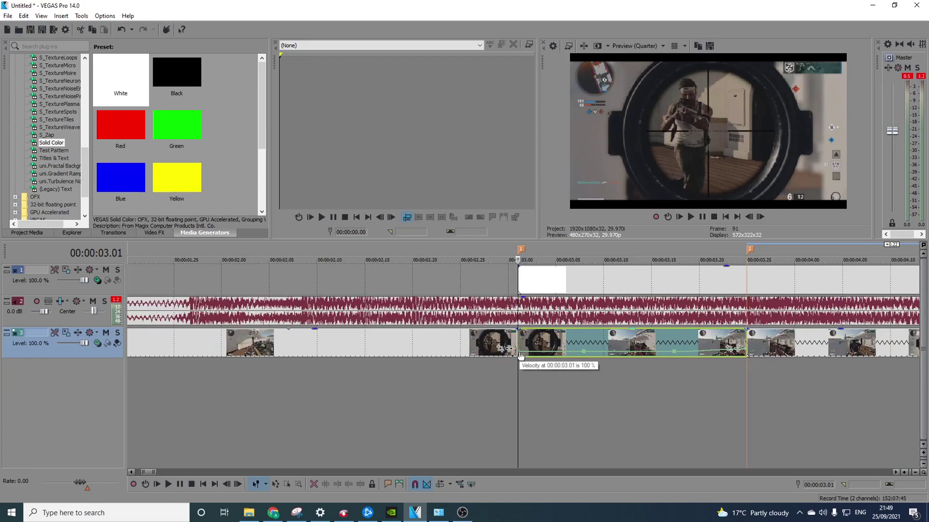
{"action": "right_click", "coordinate": [519, 356]}
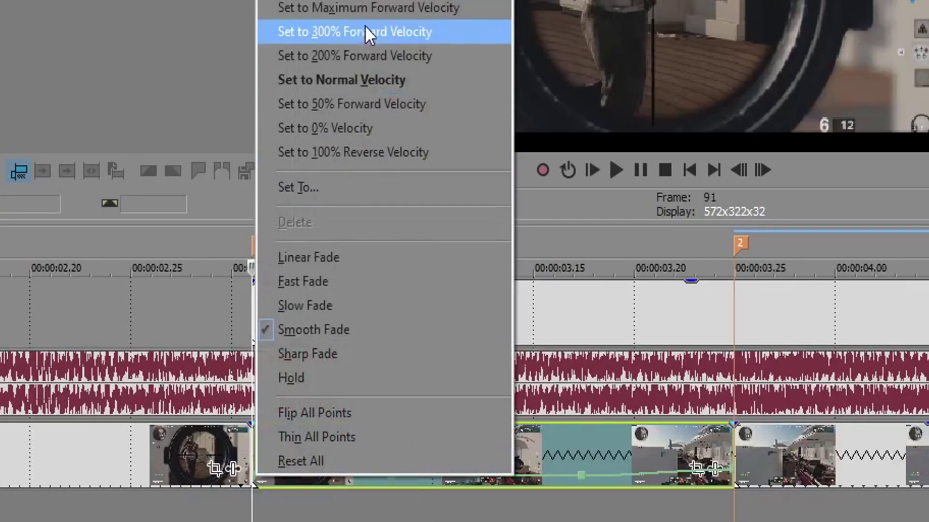
{"action": "left_click", "coordinate": [367, 32]}
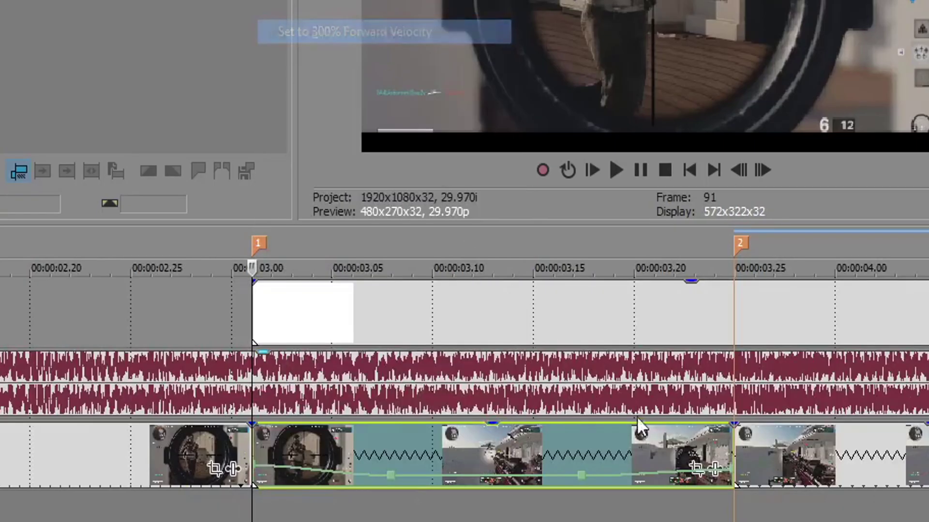
{"action": "right_click", "coordinate": [258, 464]}
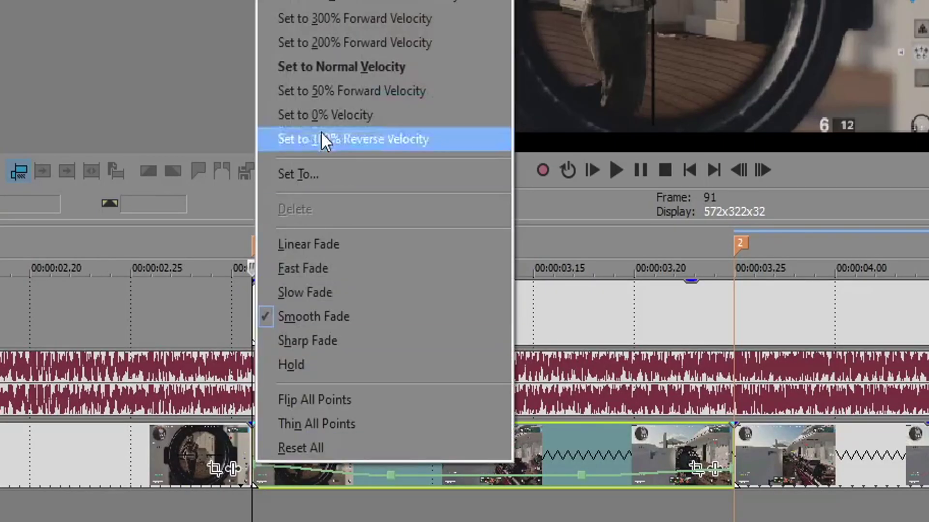
{"action": "left_click", "coordinate": [339, 18]}
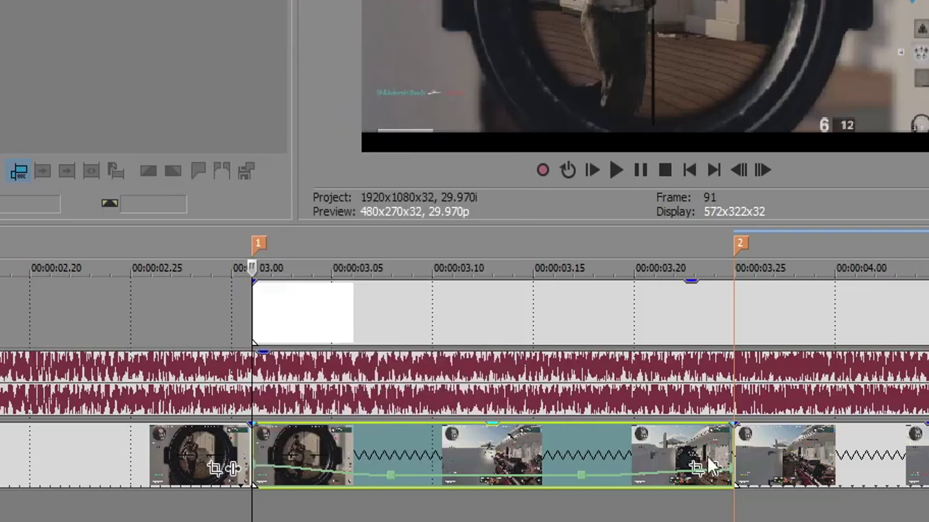
{"action": "right_click", "coordinate": [734, 479]}
{"action": "left_click", "coordinate": [803, 24]}
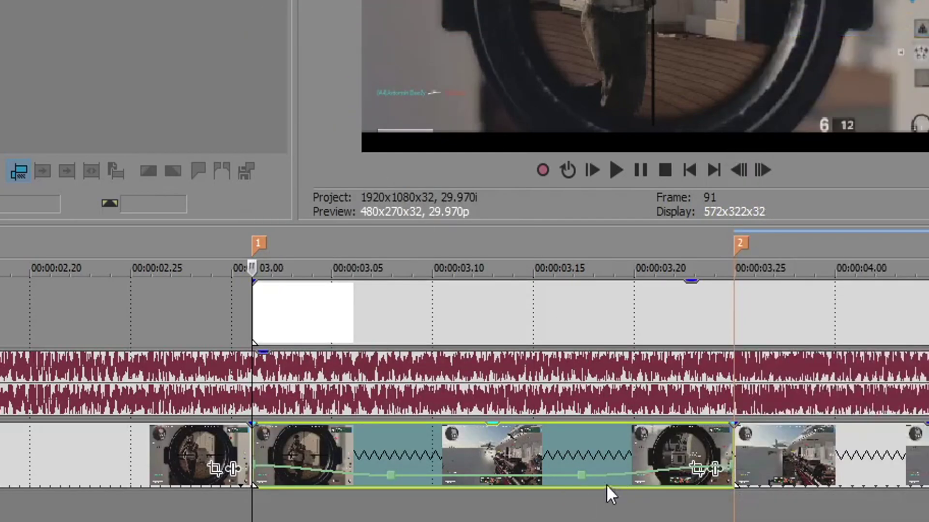
Set the two middle points of the velocity envelope to 50% forward velocity
{"action": "right_click", "coordinate": [400, 491]}
{"action": "left_click", "coordinate": [503, 128]}
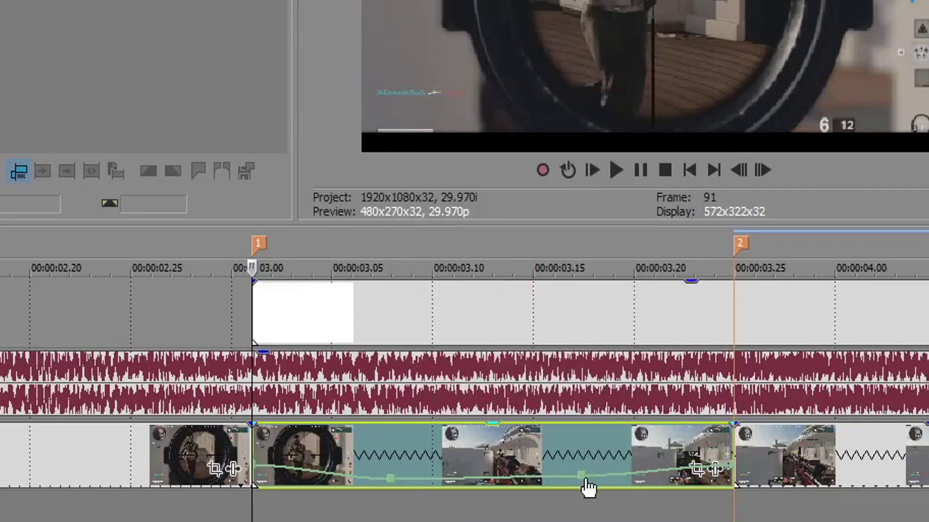
{"action": "right_click", "coordinate": [587, 485]}
{"action": "left_click", "coordinate": [615, 101]}
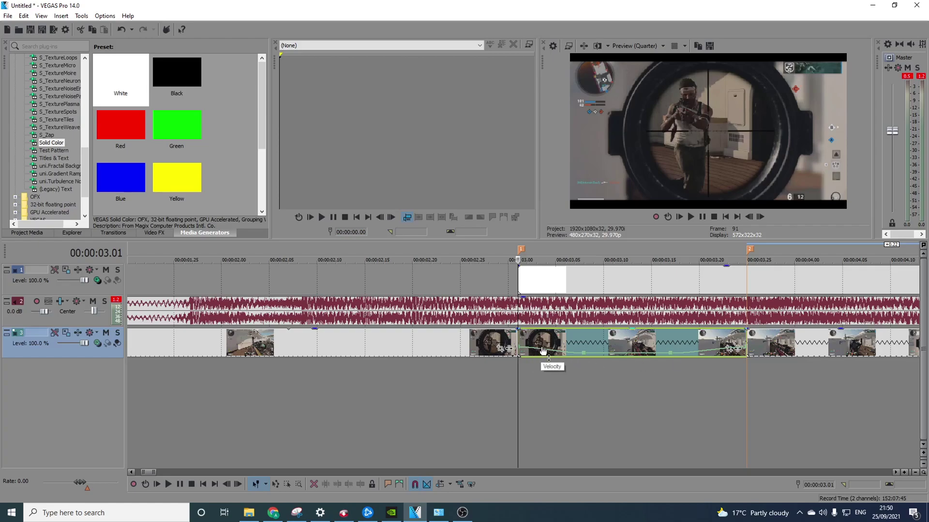
Change the velocity curve before the first middle point to Fast Fade and after the second to Slow Fade
{"action": "right_click", "coordinate": [543, 350]}
{"action": "left_click", "coordinate": [561, 379]}
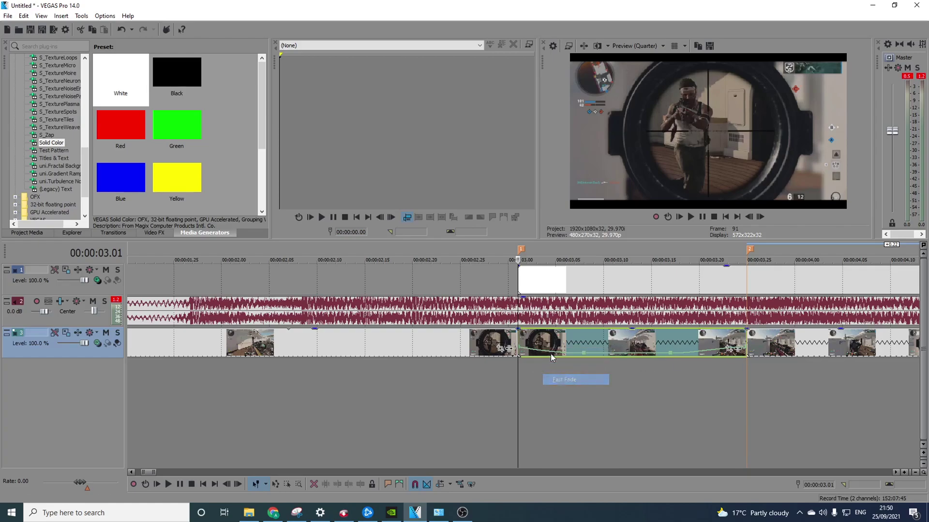
{"action": "right_click", "coordinate": [705, 353]}
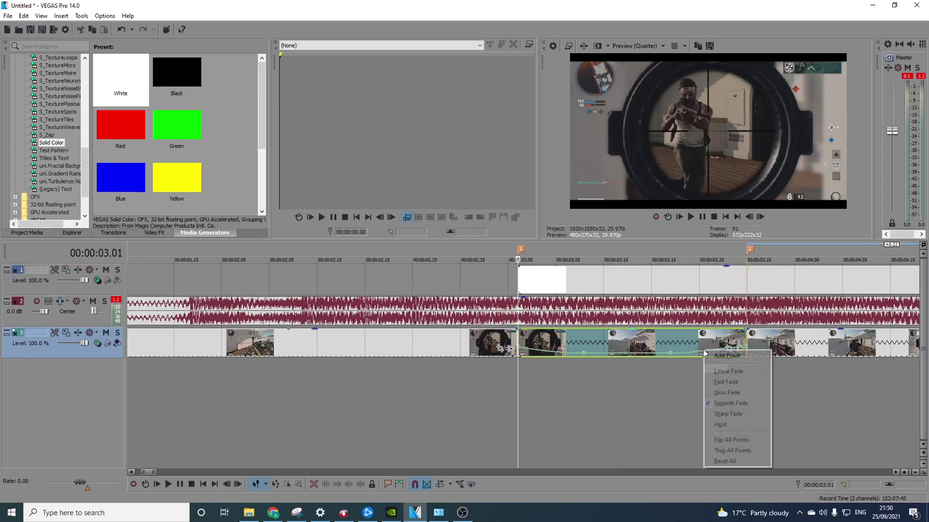
{"action": "left_click", "coordinate": [726, 391]}
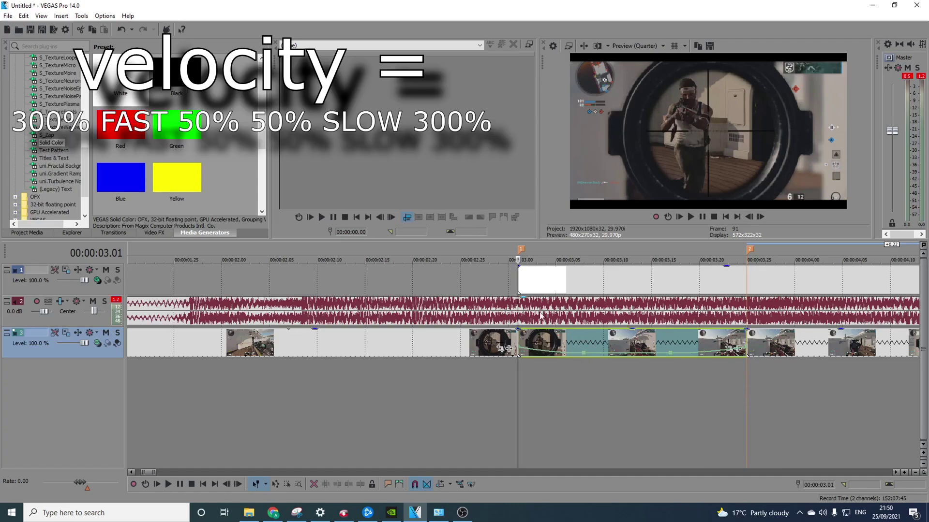
Play the edit from marker 1 past marker 2 to check the velocity changes
{"action": "scroll", "coordinate": [596, 342], "scroll_direction": "down", "scroll_amount": 2}
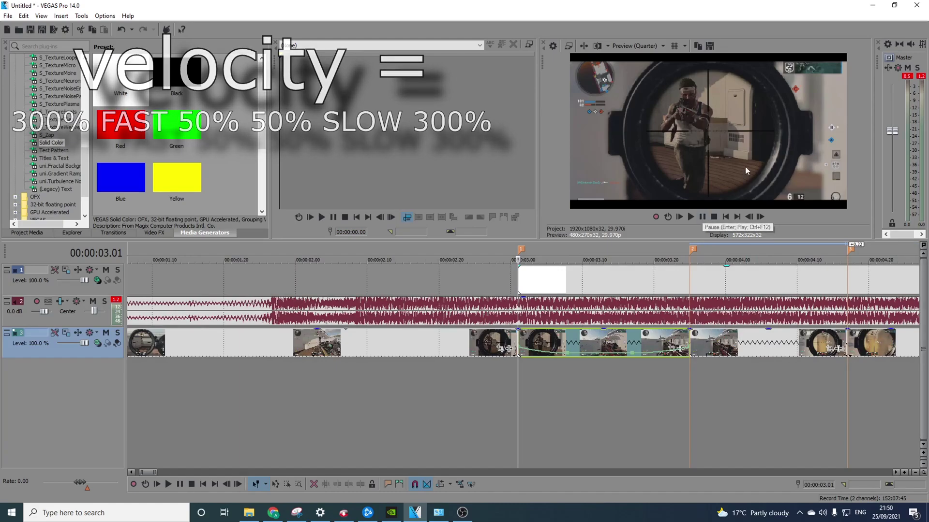
{"action": "left_click", "coordinate": [702, 216]}
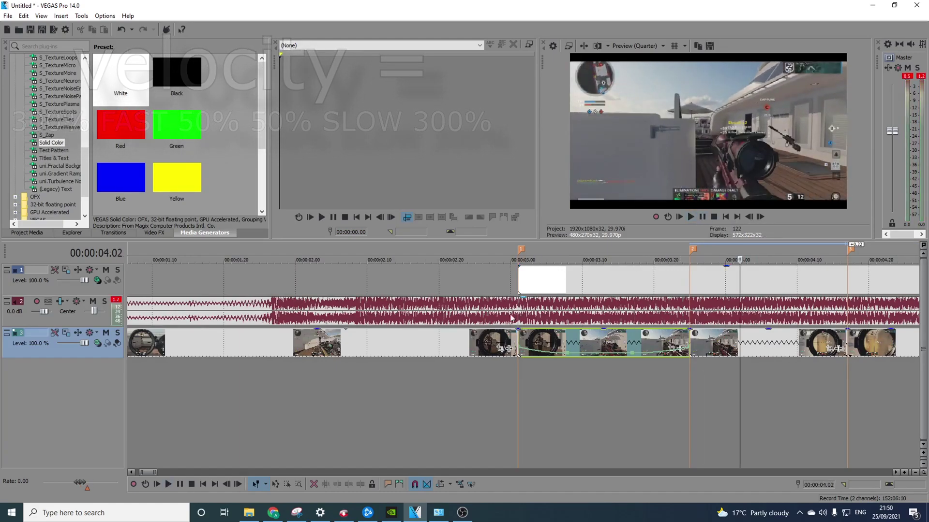
{"action": "left_click", "coordinate": [702, 217]}
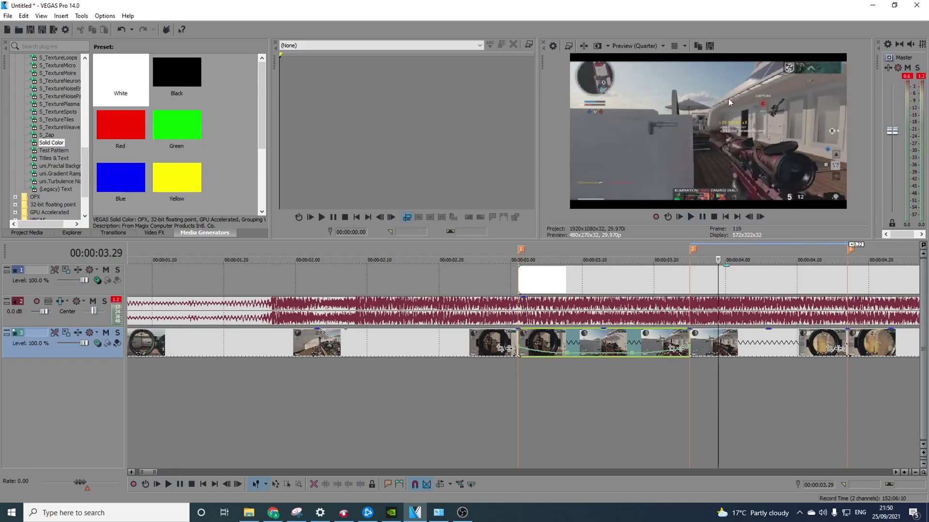
Copy the velocity-shaped clip between markers 1 and 2 and paste its event attributes onto the clip between markers 2 and 3
{"action": "left_click", "coordinate": [691, 328]}
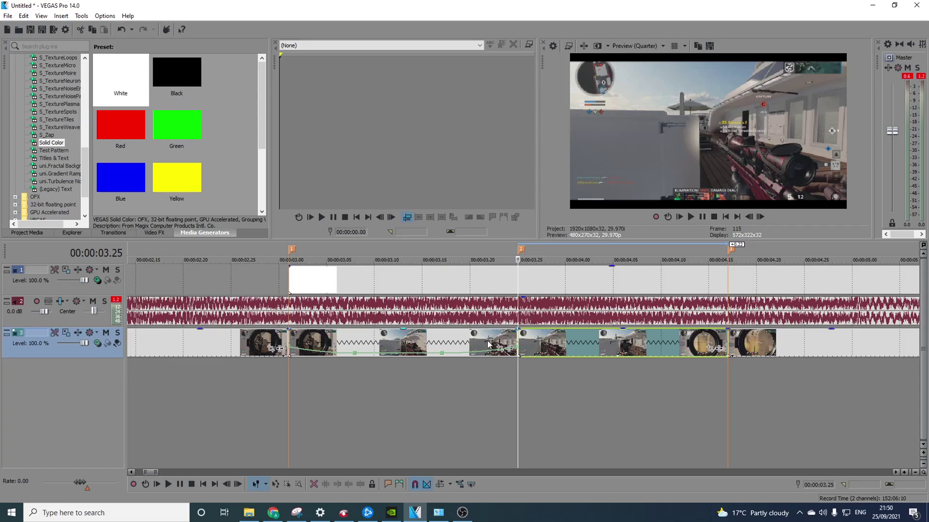
{"action": "right_click", "coordinate": [449, 343]}
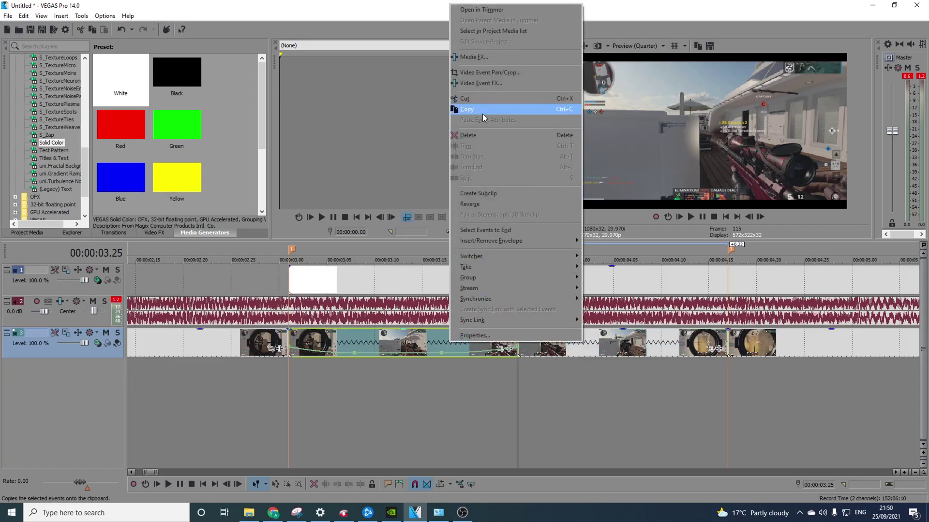
{"action": "left_click", "coordinate": [483, 114]}
{"action": "right_click", "coordinate": [539, 348]}
{"action": "left_click", "coordinate": [595, 122]}
Play the edit from marker 1 past marker 3 to check the speed changes across both clips
{"action": "left_click", "coordinate": [294, 342]}
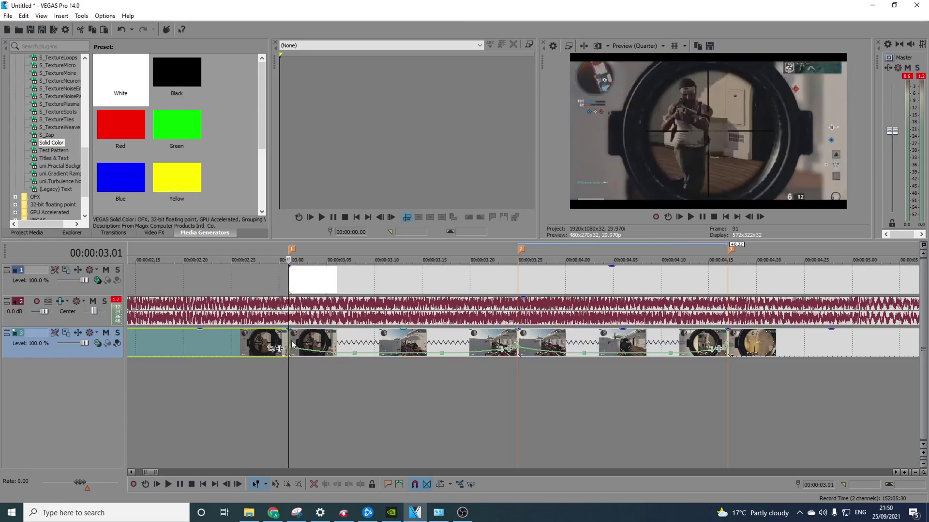
{"action": "left_click", "coordinate": [691, 216]}
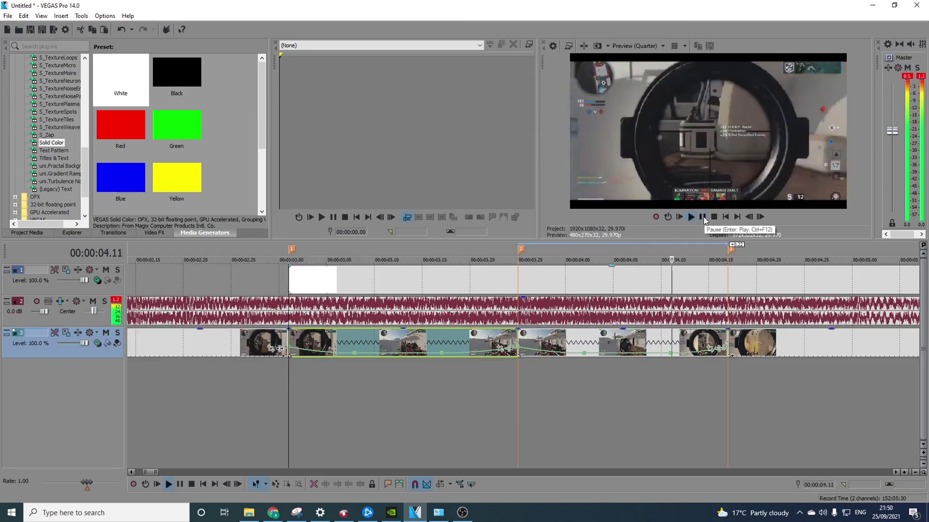
{"action": "left_click", "coordinate": [704, 217]}
{"action": "left_click", "coordinate": [290, 333]}
{"action": "key", "text": "space"}
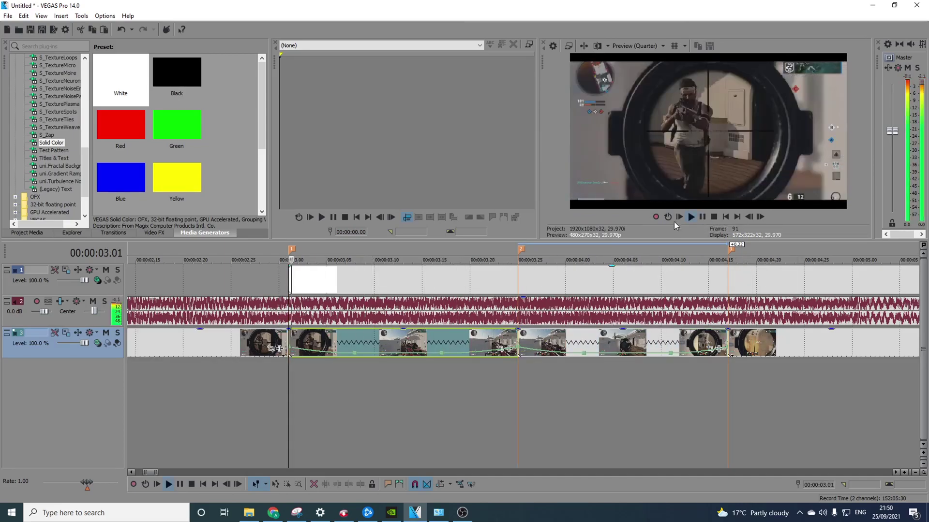
{"action": "left_click", "coordinate": [703, 216]}
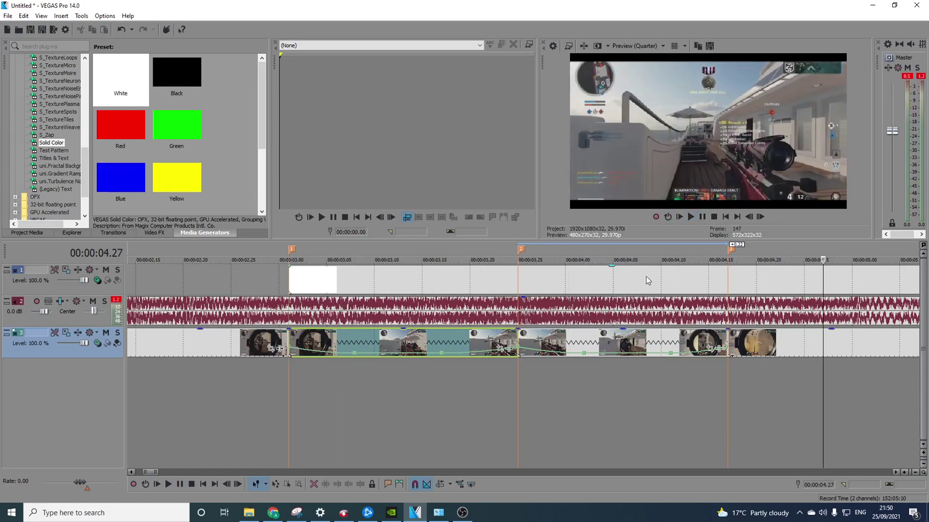
Play the gameplay clip from marker 3 past marker 4 to review the footage of the next segment
{"action": "left_click", "coordinate": [732, 340]}
{"action": "scroll", "coordinate": [737, 325], "scroll_direction": "up", "scroll_amount": 1}
{"action": "scroll", "coordinate": [721, 326], "scroll_direction": "down", "scroll_amount": 1}
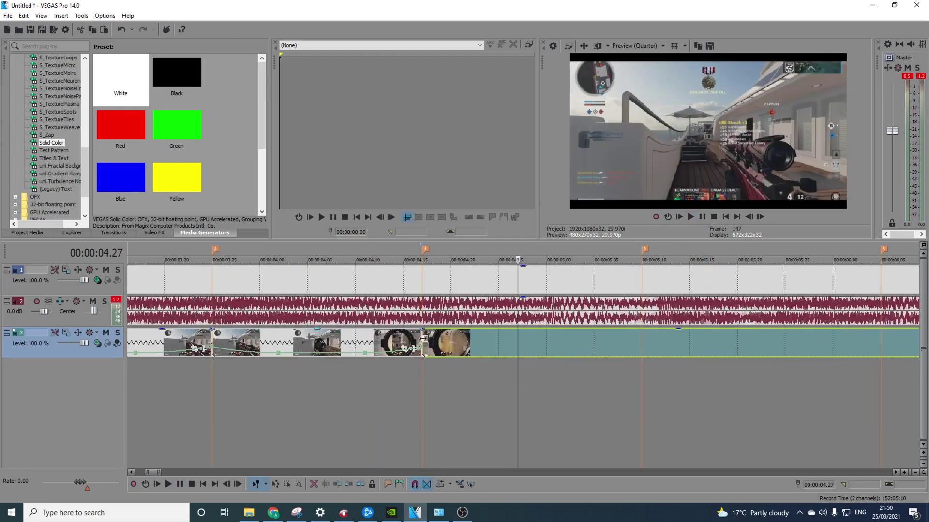
{"action": "left_click", "coordinate": [420, 339]}
{"action": "left_click", "coordinate": [705, 218]}
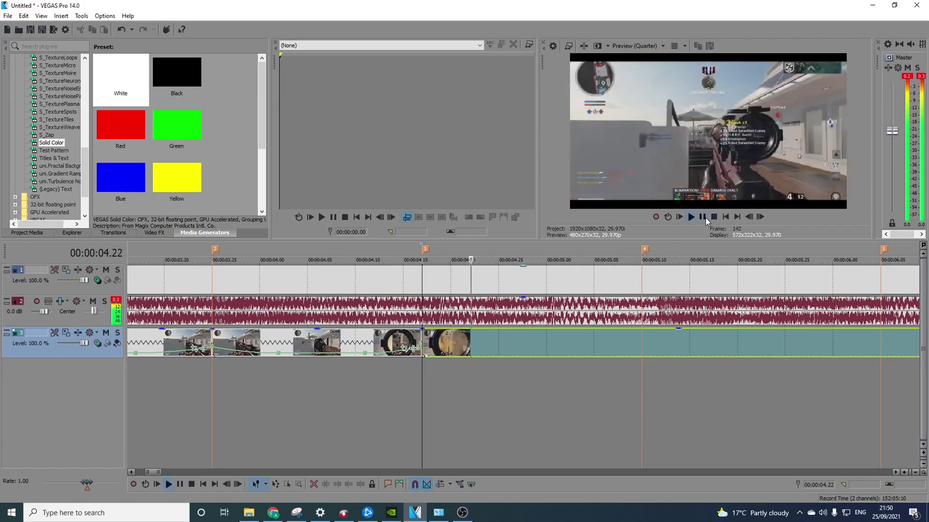
{"action": "left_click", "coordinate": [705, 217]}
{"action": "left_click", "coordinate": [422, 339]}
{"action": "scroll", "coordinate": [607, 312], "scroll_direction": "down", "scroll_amount": 1}
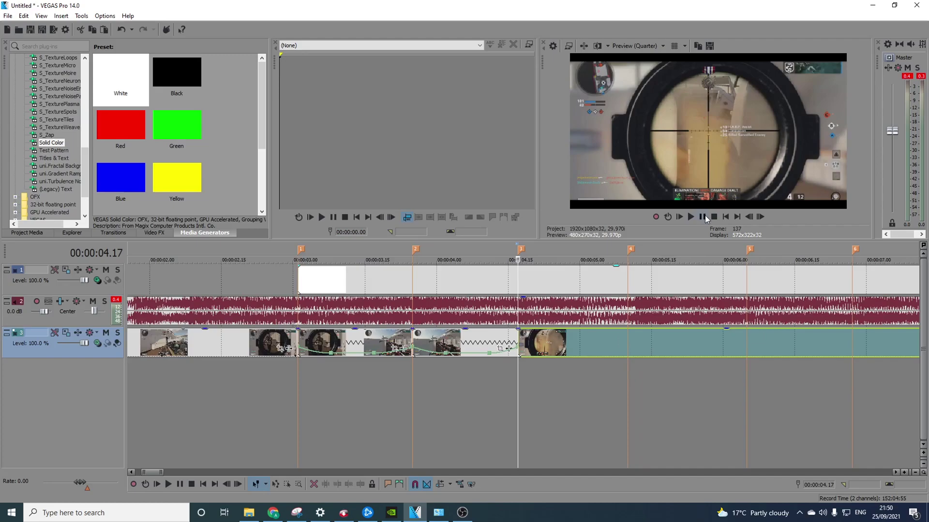
{"action": "left_click", "coordinate": [699, 216]}
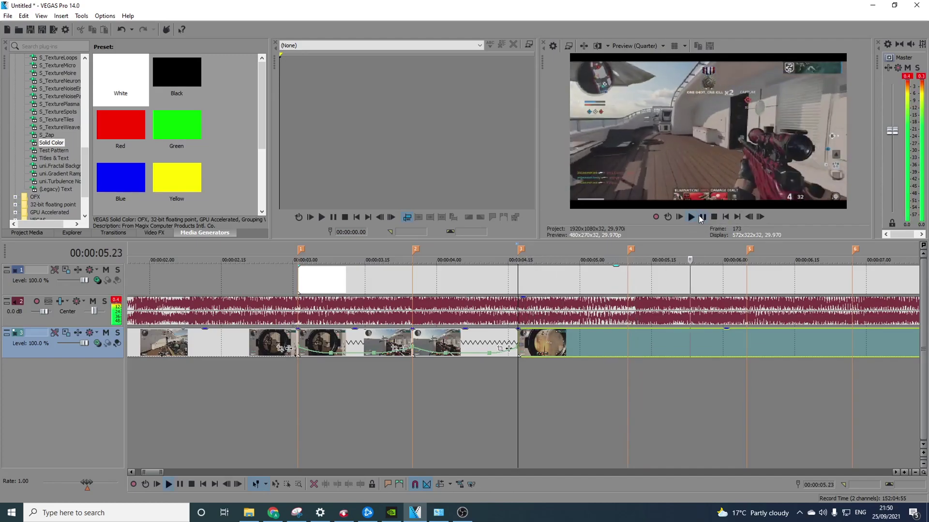
{"action": "left_click", "coordinate": [700, 218]}
Split the gameplay clip on the lower video track at marker 4
{"action": "left_click", "coordinate": [516, 338]}
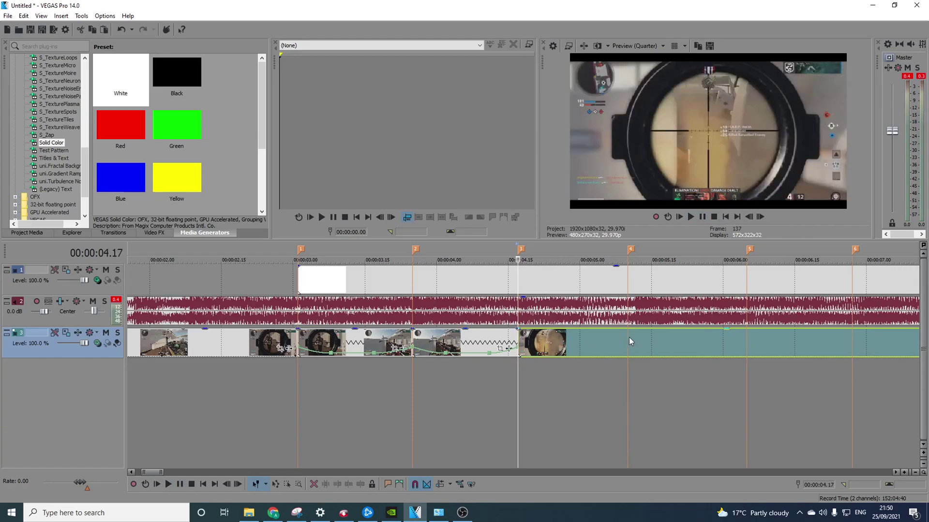
{"action": "left_click", "coordinate": [628, 337]}
{"action": "left_click", "coordinate": [521, 341]}
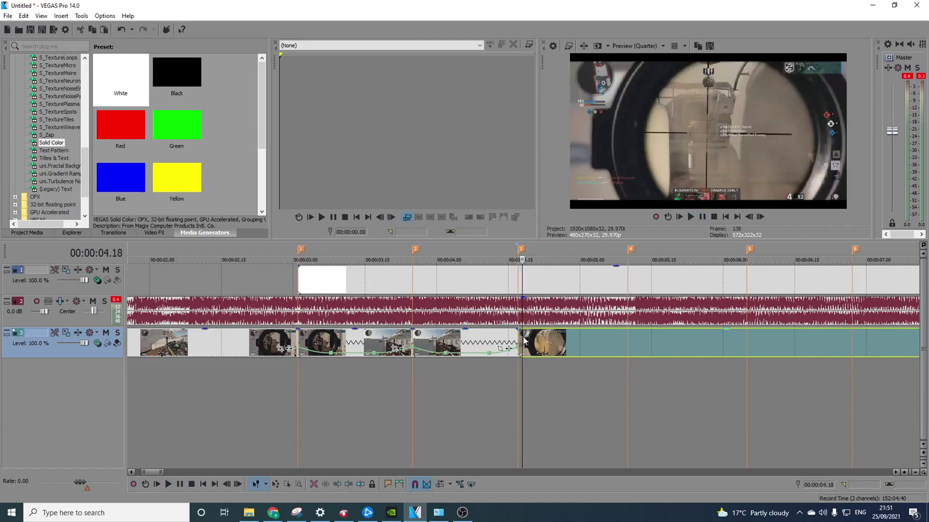
{"action": "left_click", "coordinate": [631, 341]}
{"action": "left_click", "coordinate": [626, 340]}
{"action": "key", "text": "s"}
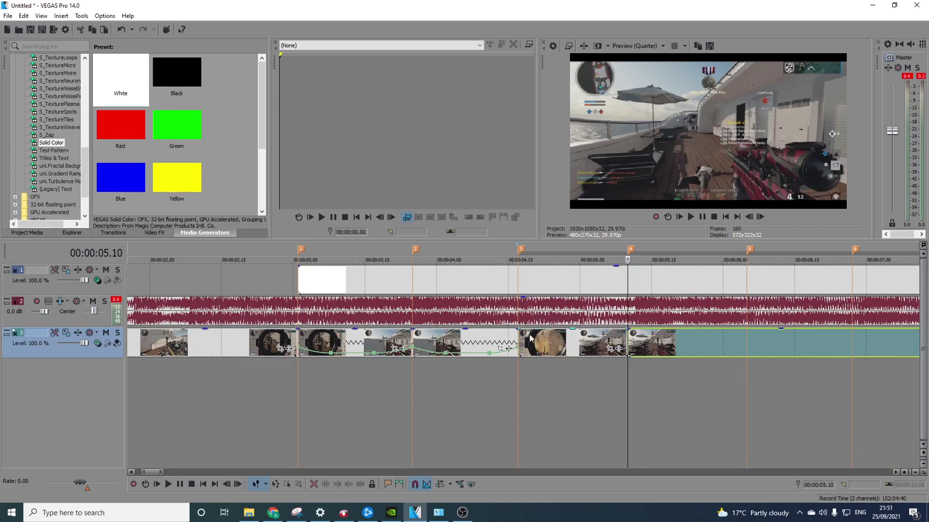
Try splitting the remaining gameplay clip at markers 5 and 6, and undo the splits
{"action": "left_click", "coordinate": [747, 338]}
{"action": "left_click", "coordinate": [852, 339]}
{"action": "key", "text": "s"}
{"action": "left_click", "coordinate": [747, 342]}
{"action": "scroll", "coordinate": [746, 342], "scroll_direction": "down", "scroll_amount": 1}
{"action": "key", "text": "s"}
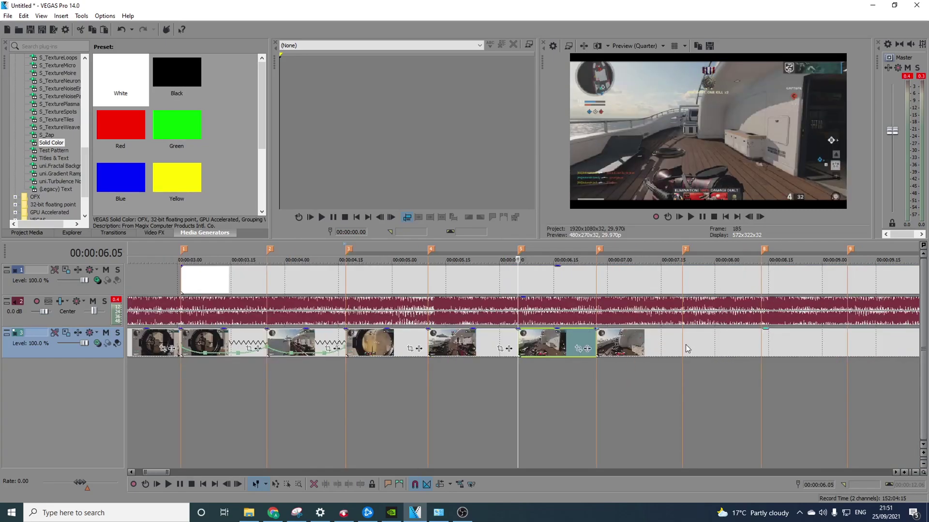
{"action": "left_click", "coordinate": [686, 344]}
{"action": "key", "text": "ctrl+v"}
{"action": "key", "text": "ctrl+z"}
{"action": "key", "text": "ctrl+z"}
{"action": "key", "text": "ctrl+z"}
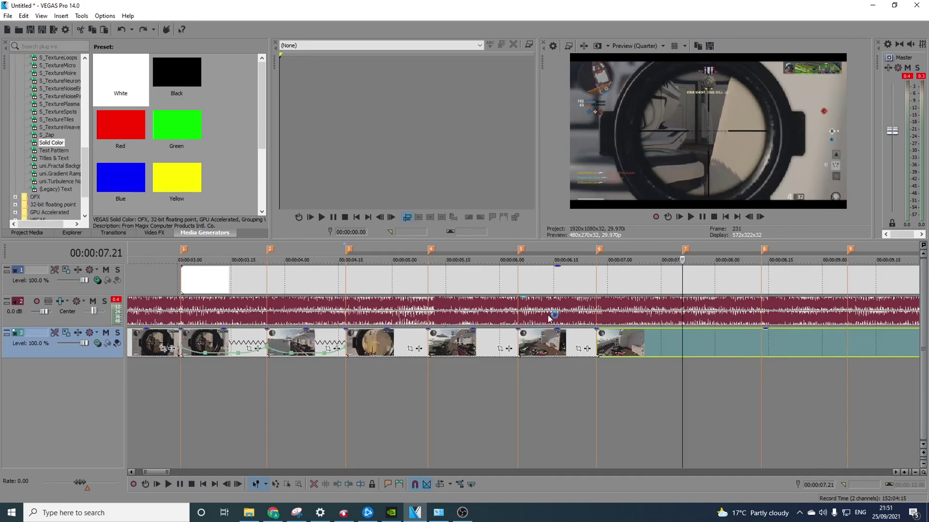
Insert a velocity envelope on the clip between markers 3 and 4
{"action": "left_click", "coordinate": [347, 339]}
{"action": "scroll", "coordinate": [524, 358], "scroll_direction": "up", "scroll_amount": 3}
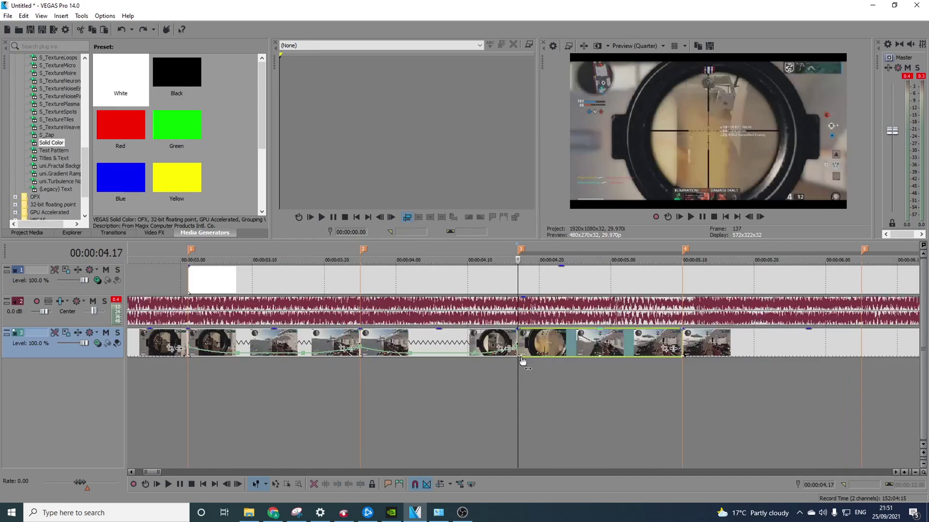
{"action": "scroll", "coordinate": [603, 346], "scroll_direction": "up", "scroll_amount": 1}
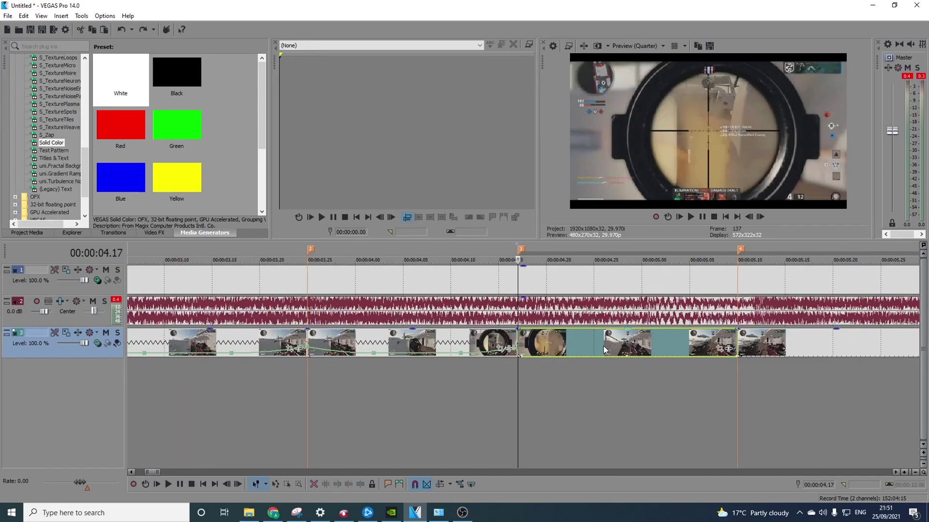
{"action": "right_click", "coordinate": [603, 347]}
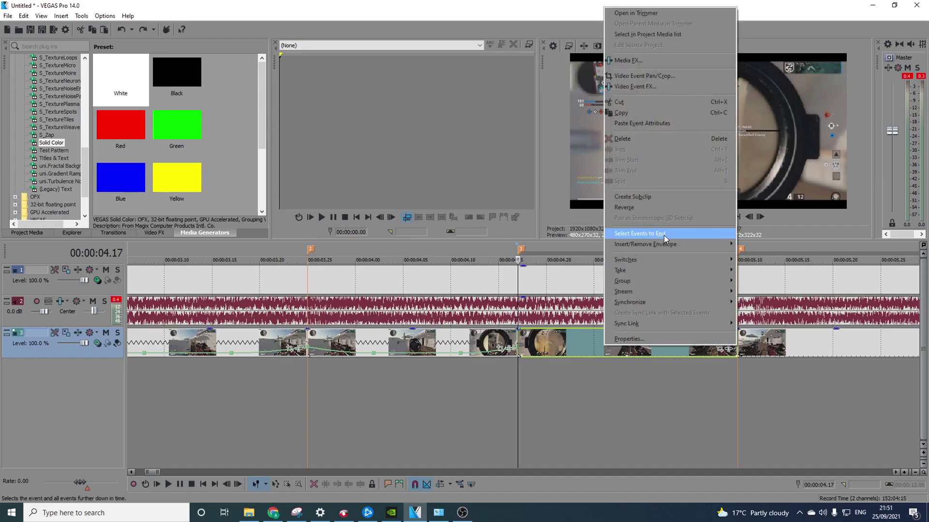
{"action": "mouse_move", "coordinate": [666, 242]}
{"action": "left_click", "coordinate": [756, 245]}
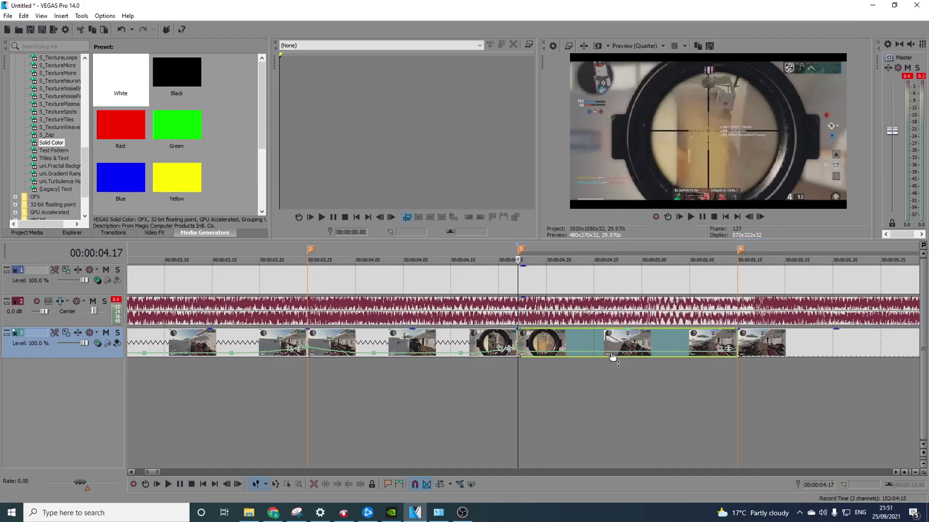
Add two middle points to the new velocity envelope and raise its end point at marker 4
{"action": "left_click", "coordinate": [582, 345]}
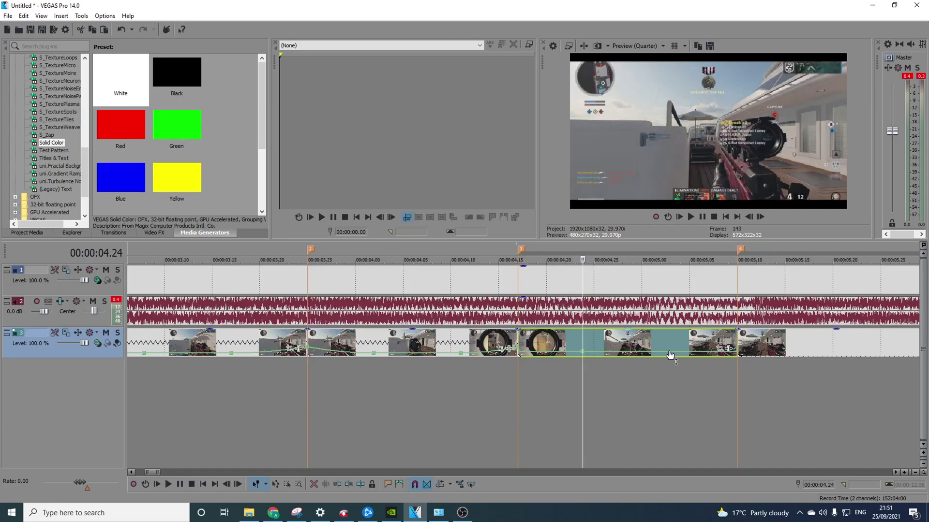
{"action": "double_click", "coordinate": [697, 350]}
{"action": "left_click", "coordinate": [700, 350]}
{"action": "left_click_drag", "start_coordinate": [737, 352], "coordinate": [739, 346]}
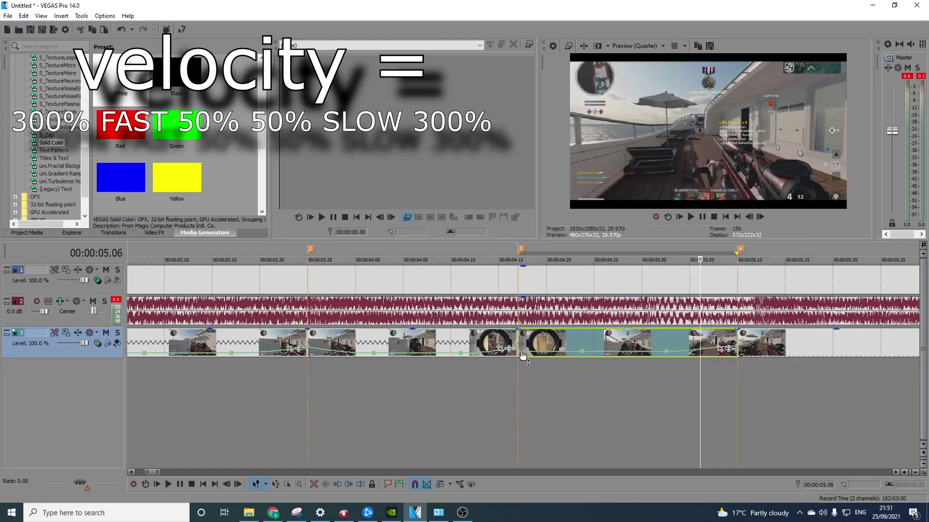
Set the envelope's first point to 300% forward velocity and change the curve following it to Fast Fade
{"action": "right_click", "coordinate": [523, 356]}
{"action": "left_click", "coordinate": [558, 153]}
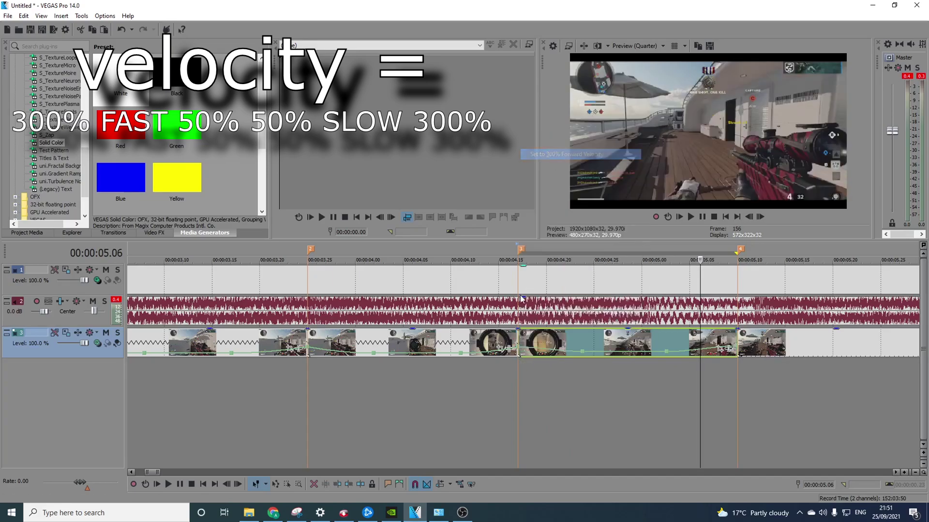
{"action": "left_click", "coordinate": [525, 341]}
{"action": "right_click", "coordinate": [527, 349]}
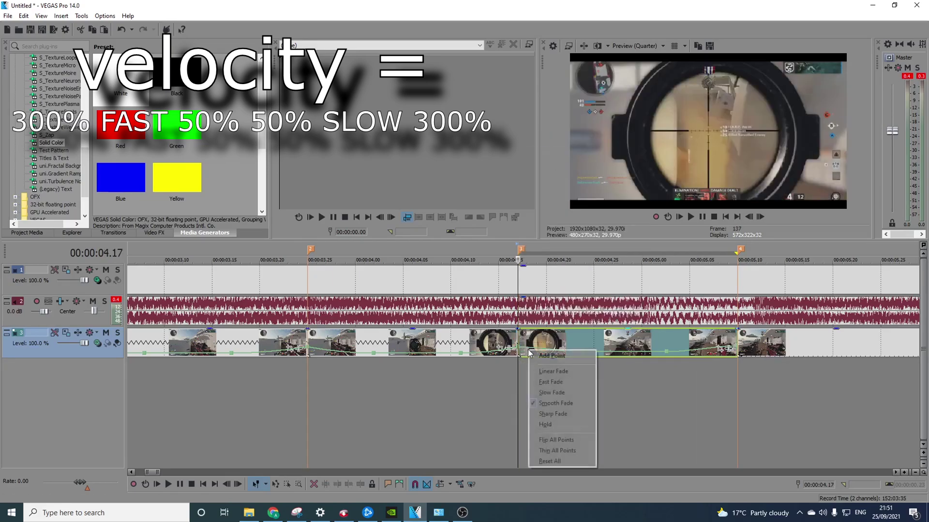
{"action": "left_click", "coordinate": [553, 383]}
Set the two middle envelope points on the clip between markers 3 and 4 to 50% forward velocity
{"action": "right_click", "coordinate": [587, 351]}
{"action": "left_click", "coordinate": [627, 195]}
{"action": "right_click", "coordinate": [668, 350]}
{"action": "left_click", "coordinate": [707, 195]}
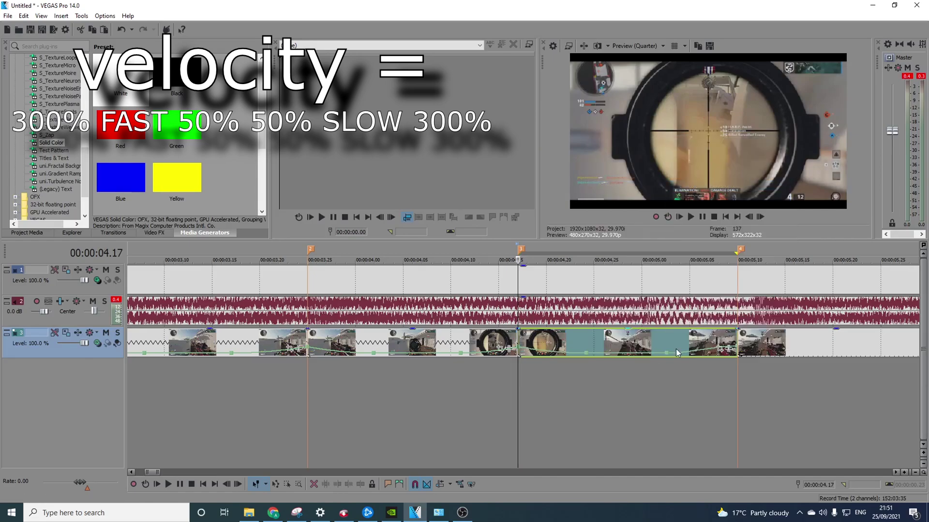
Change the curve after the second middle point to Slow Fade and set the last point to 300% forward velocity
{"action": "right_click", "coordinate": [690, 351]}
{"action": "left_click", "coordinate": [715, 395]}
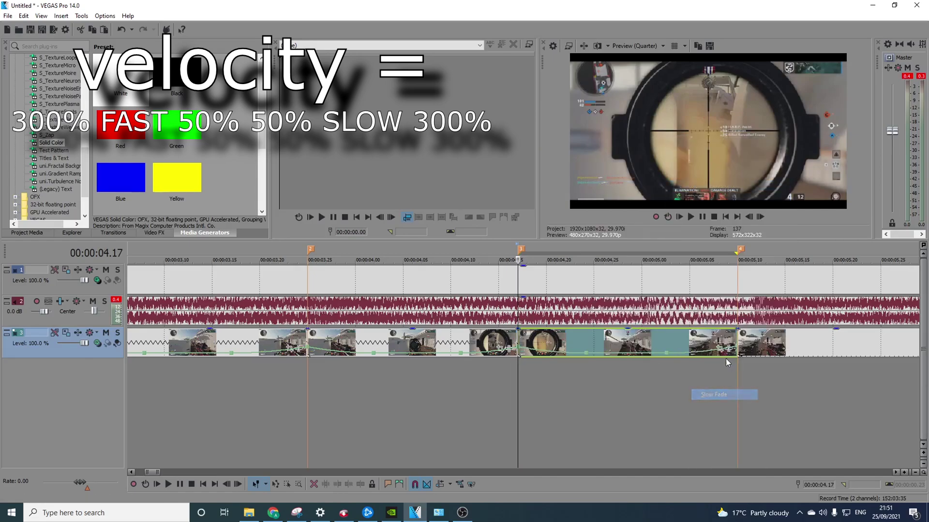
{"action": "right_click", "coordinate": [738, 351]}
{"action": "left_click", "coordinate": [786, 151]}
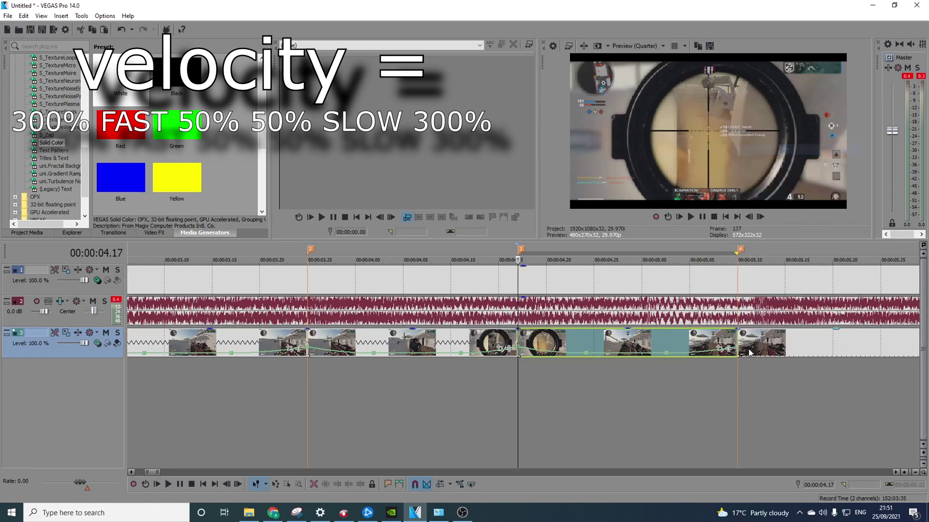
Play the edit from marker 3 past marker 4 to check the new velocity envelope
{"action": "left_click", "coordinate": [311, 390]}
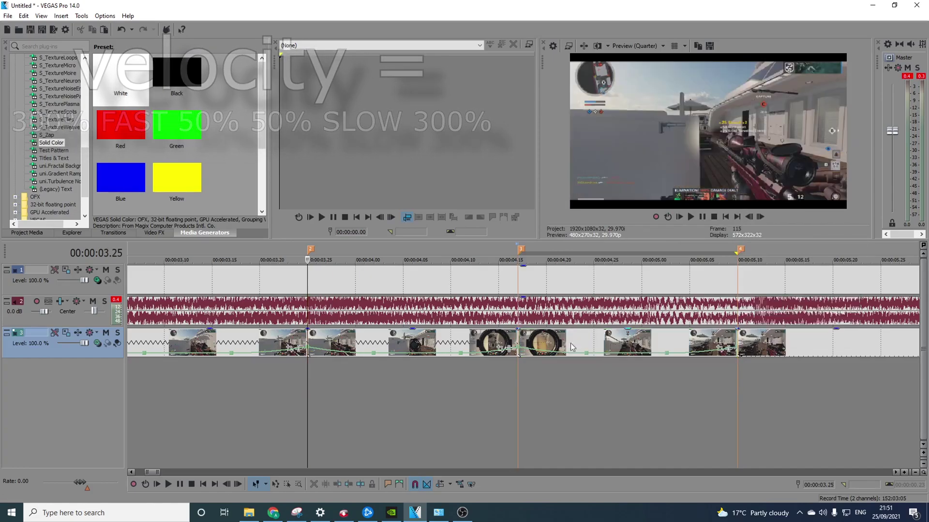
{"action": "left_click", "coordinate": [514, 343]}
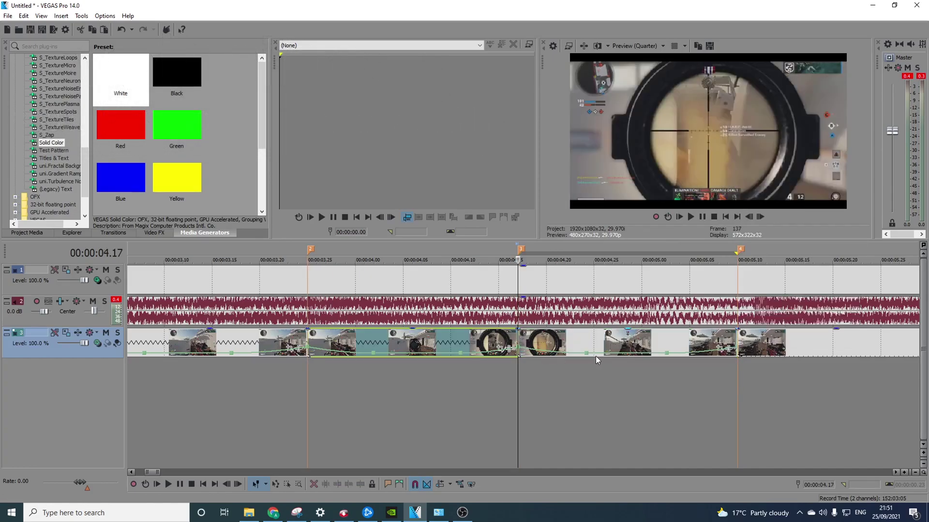
{"action": "left_click", "coordinate": [704, 217]}
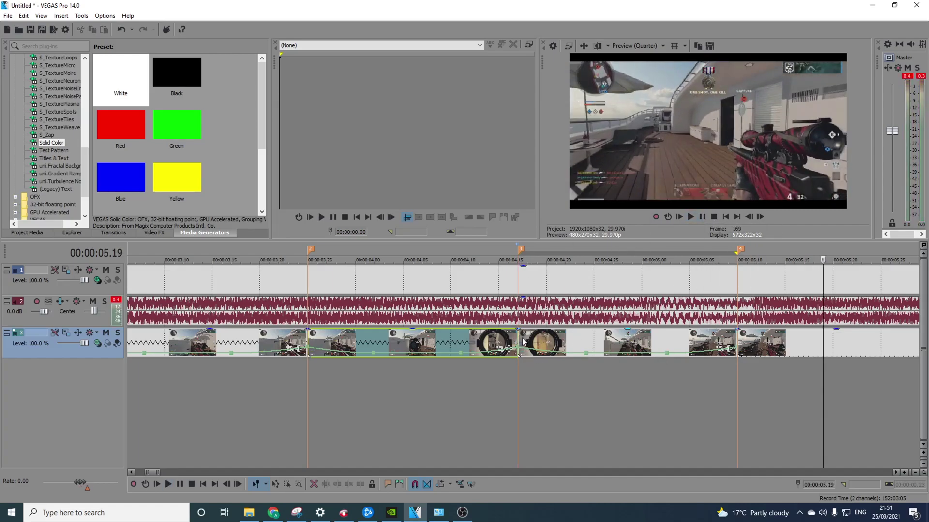
Find the next scoped shot in the remaining gameplay footage and split the clip at 00:00:10.13
{"action": "left_click", "coordinate": [521, 337]}
{"action": "scroll", "coordinate": [655, 352], "scroll_direction": "down", "scroll_amount": 4}
{"action": "left_click", "coordinate": [667, 339]}
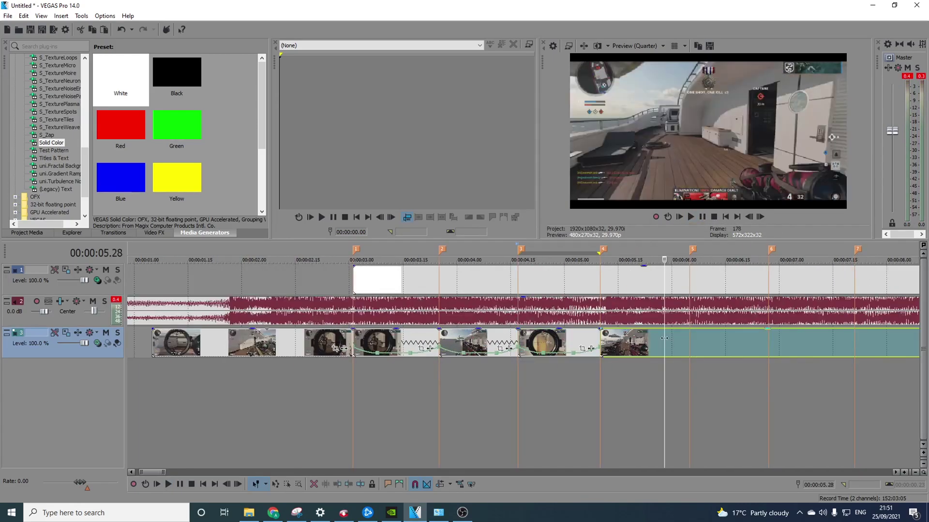
{"action": "key", "text": "Return"}
{"action": "key", "text": "Return"}
{"action": "scroll", "coordinate": [699, 369], "scroll_direction": "down", "scroll_amount": 2}
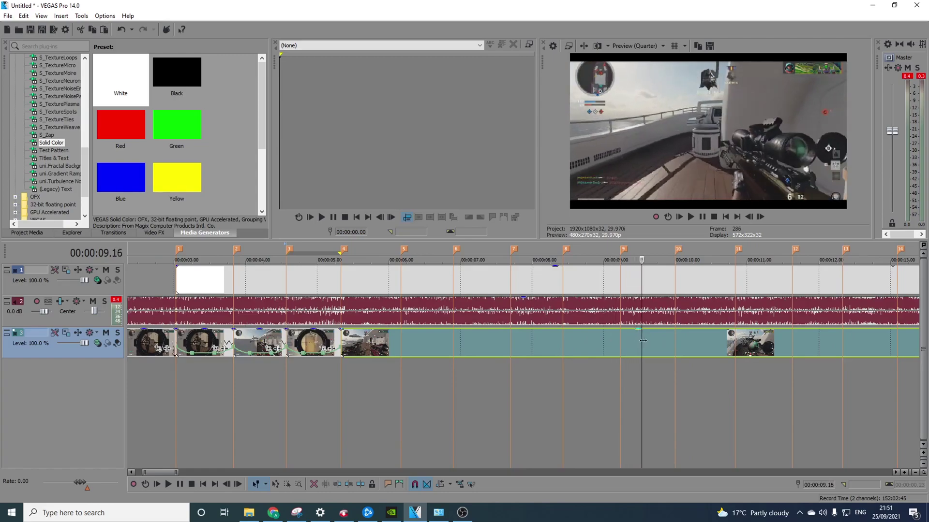
{"action": "left_click_drag", "start_coordinate": [679, 350], "coordinate": [706, 353]}
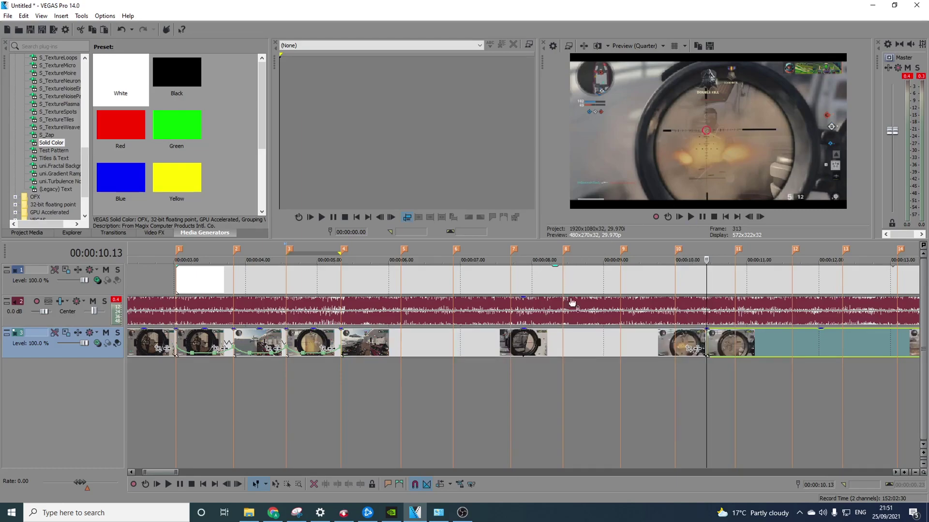
Delete the footage between marker 4 and the split, and move the remaining clip so it starts at marker 5
{"action": "right_click", "coordinate": [585, 347]}
{"action": "left_click", "coordinate": [664, 137]}
{"action": "left_click", "coordinate": [712, 342]}
{"action": "left_click_drag", "start_coordinate": [727, 350], "coordinate": [404, 345]}
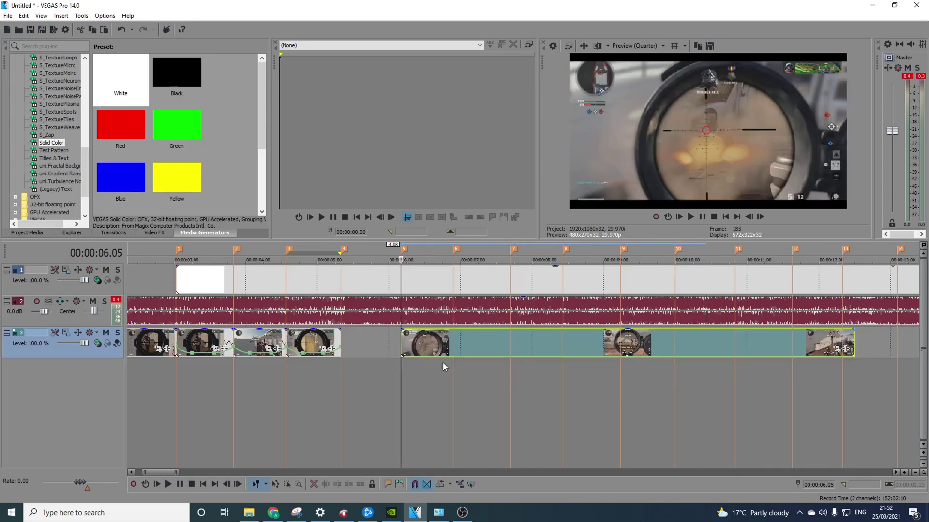
Extend the moved clip's start back to marker 4 to fill the gap, and split it at marker 5
{"action": "scroll", "coordinate": [434, 360], "scroll_direction": "up", "scroll_amount": 2}
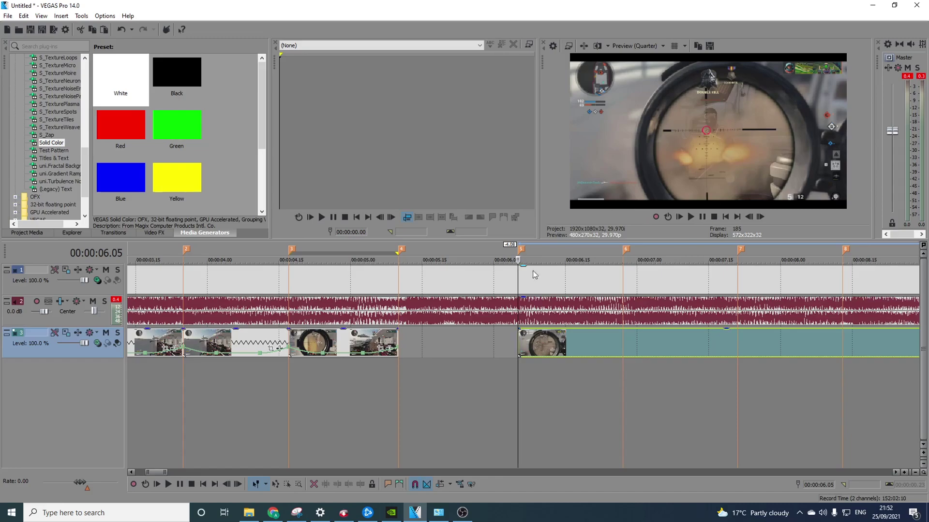
{"action": "left_click", "coordinate": [464, 349]}
{"action": "left_click", "coordinate": [690, 217]}
{"action": "left_click", "coordinate": [701, 217]}
{"action": "left_click", "coordinate": [518, 346]}
{"action": "left_click_drag", "start_coordinate": [517, 347], "coordinate": [398, 343]}
{"action": "key", "text": "s"}
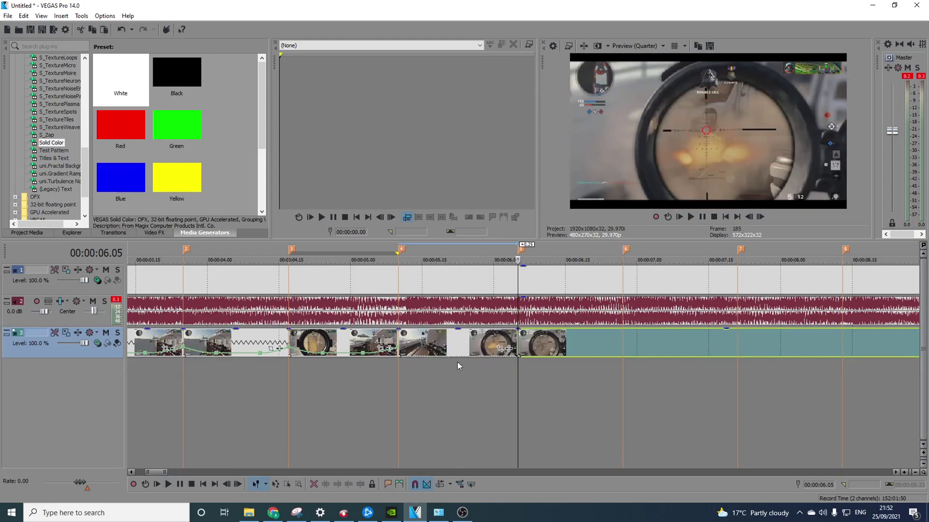
Copy the clip between markers 3 and 4 and paste its event attributes, including the velocity envelope, onto the clip between markers 4 and 5
{"action": "left_click", "coordinate": [401, 339]}
{"action": "left_click", "coordinate": [401, 339]}
{"action": "scroll", "coordinate": [550, 354], "scroll_direction": "up", "scroll_amount": 2}
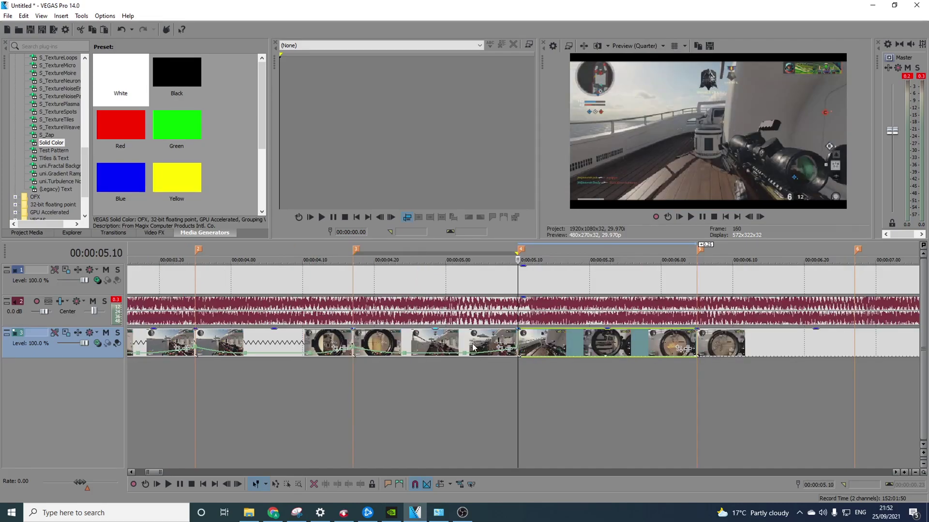
{"action": "scroll", "coordinate": [511, 348], "scroll_direction": "up", "scroll_amount": 1}
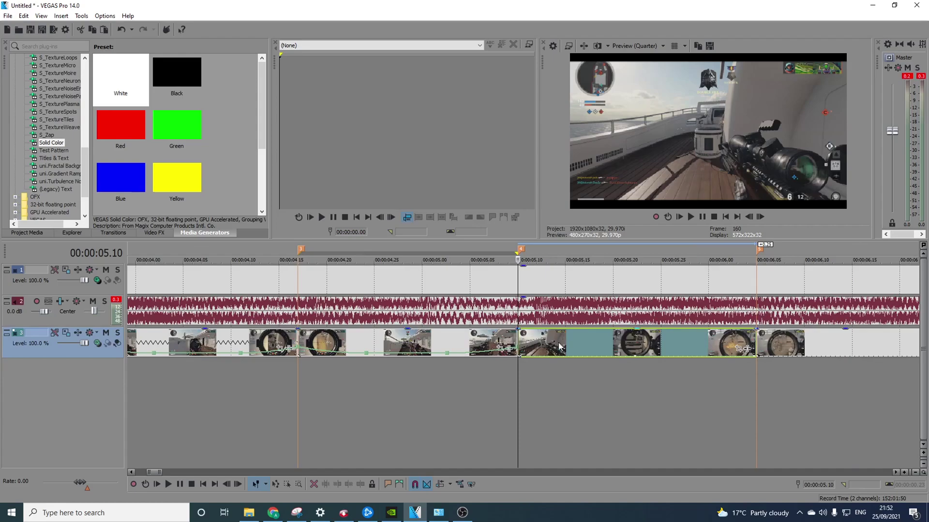
{"action": "left_click", "coordinate": [480, 344]}
{"action": "left_click", "coordinate": [546, 344]}
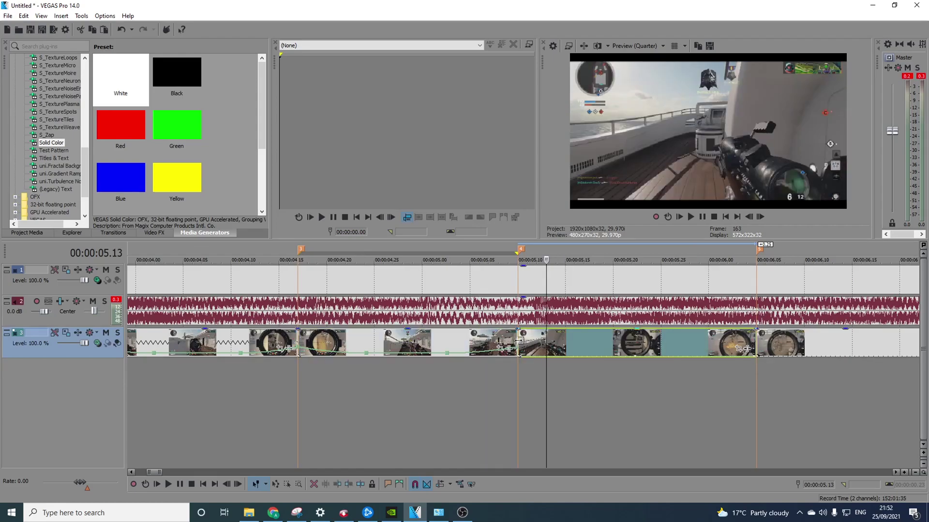
{"action": "left_click", "coordinate": [518, 340]}
{"action": "right_click", "coordinate": [448, 337]}
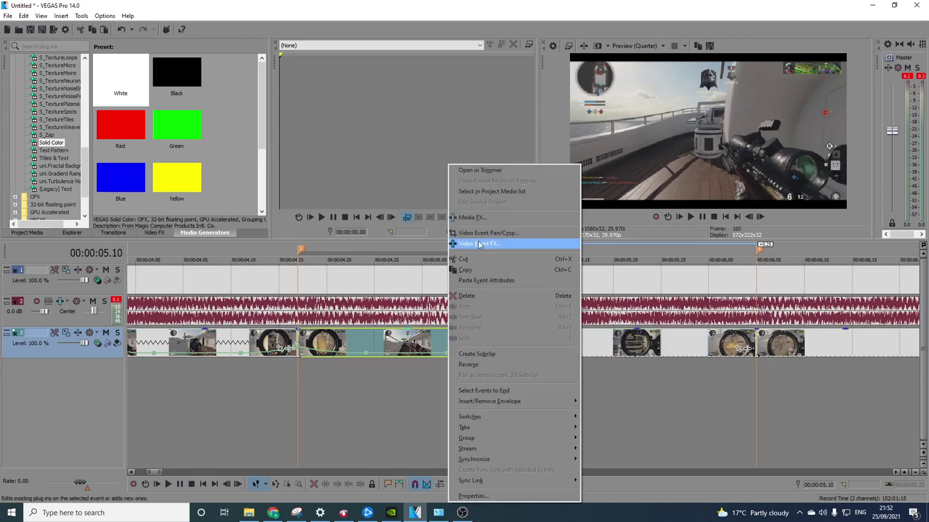
{"action": "left_click", "coordinate": [466, 270]}
{"action": "right_click", "coordinate": [561, 340]}
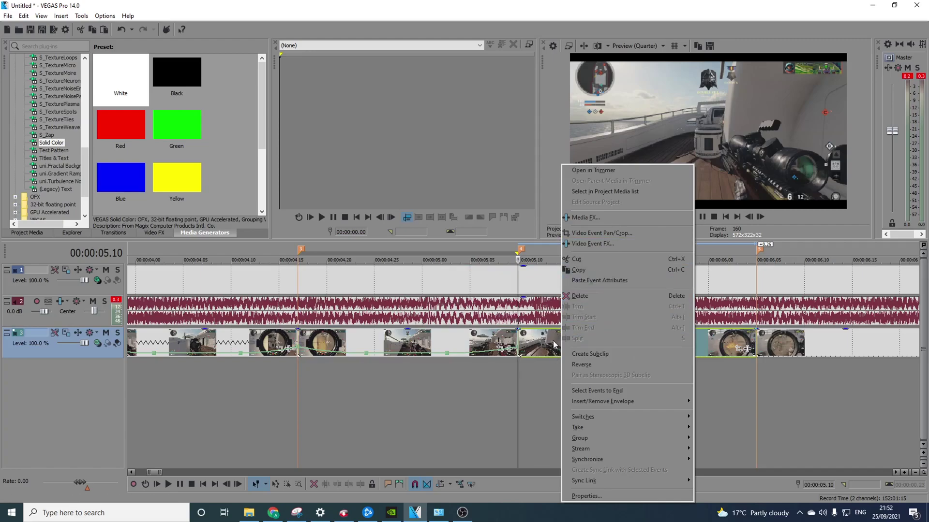
{"action": "left_click", "coordinate": [607, 281]}
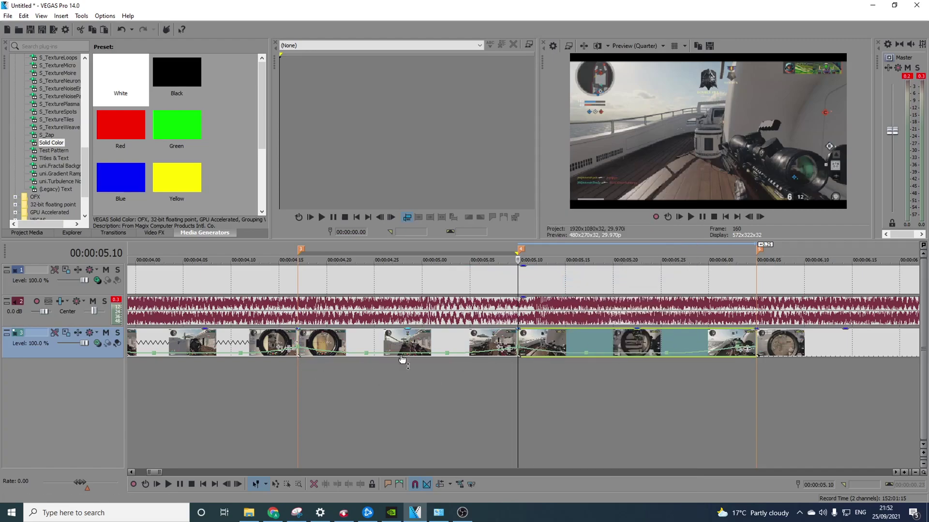
Adjust the final velocity point of the clip between markers 4 and 5 so the clip ends on the scoped shot
{"action": "left_click", "coordinate": [692, 343]}
{"action": "scroll", "coordinate": [692, 344], "scroll_direction": "up", "scroll_amount": 2}
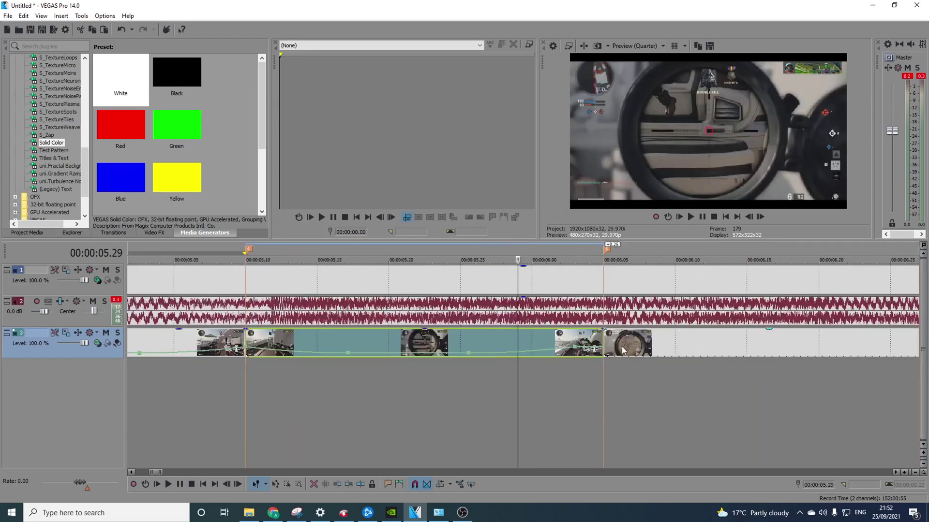
{"action": "scroll", "coordinate": [571, 347], "scroll_direction": "up", "scroll_amount": 2}
{"action": "scroll", "coordinate": [640, 352], "scroll_direction": "down", "scroll_amount": 3}
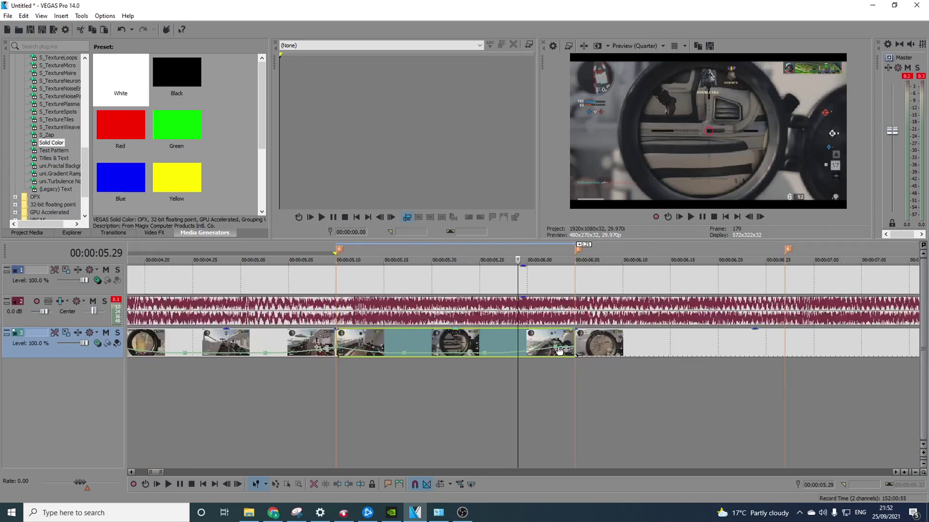
{"action": "left_click_drag", "start_coordinate": [558, 350], "coordinate": [565, 348]}
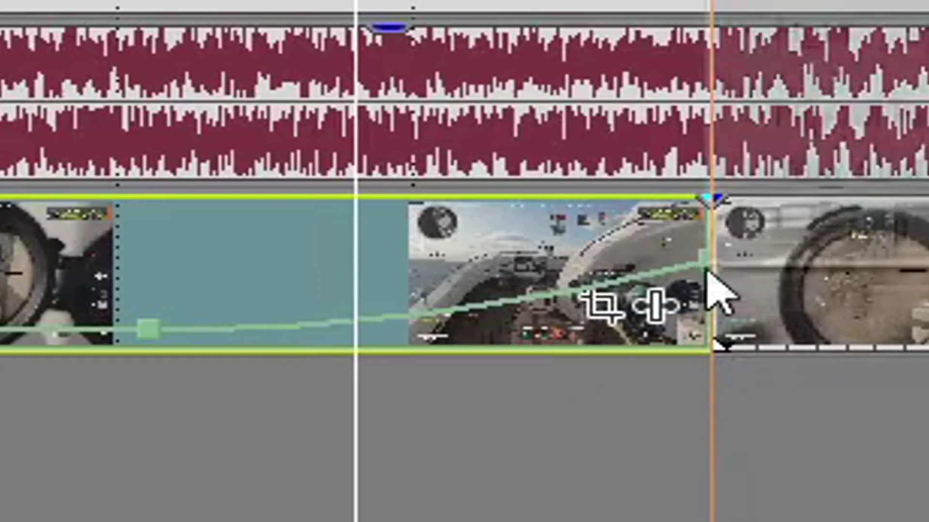
{"action": "right_click", "coordinate": [575, 347]}
{"action": "left_click", "coordinate": [624, 209]}
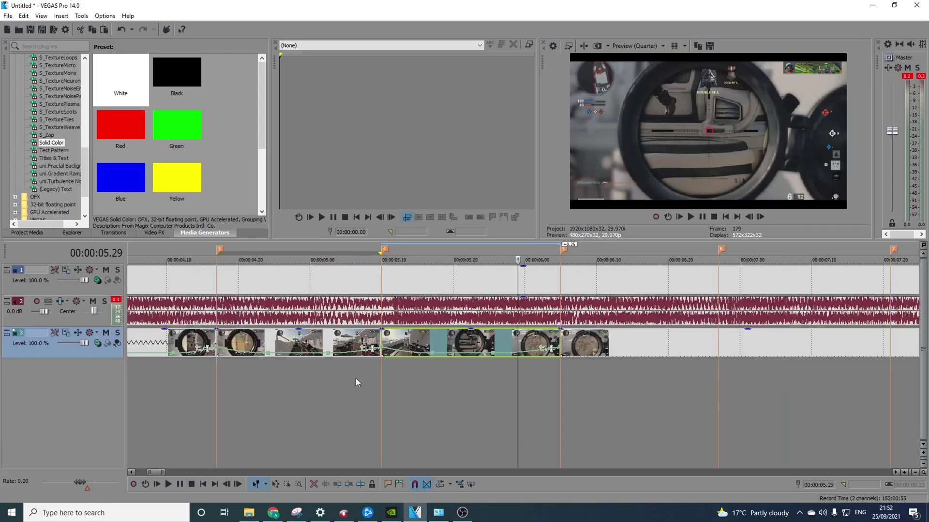
Play the edit from marker 3 past marker 4 to check the pasted speed ramp
{"action": "left_click", "coordinate": [214, 385]}
{"action": "left_click", "coordinate": [308, 329]}
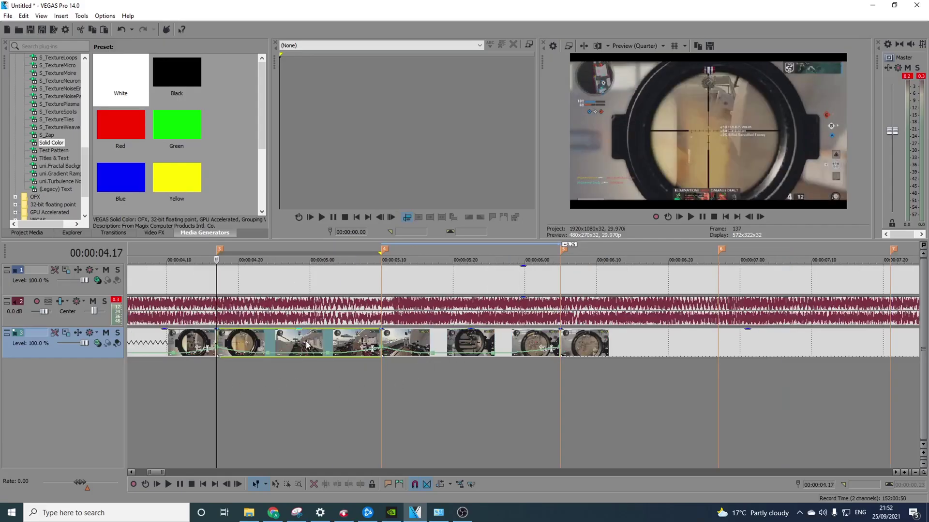
{"action": "key", "text": "space"}
{"action": "key", "text": "space"}
{"action": "key", "text": "space"}
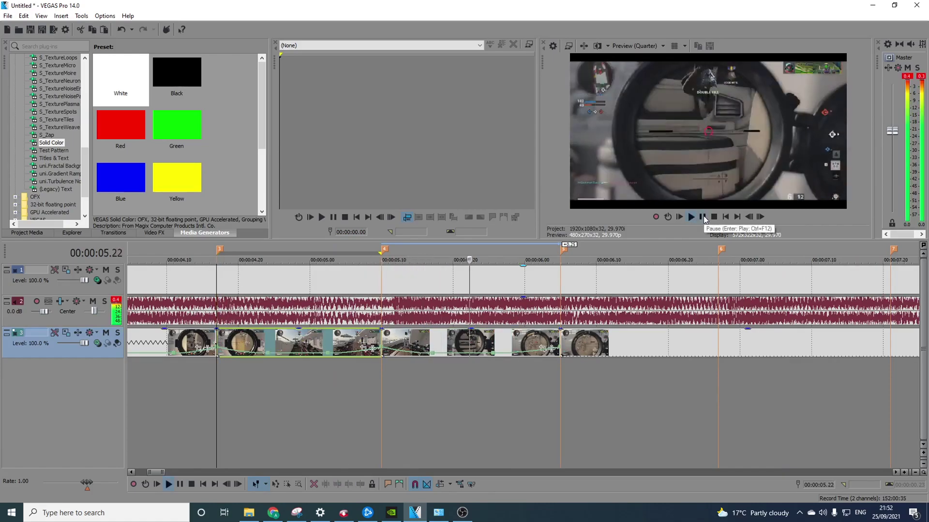
{"action": "left_click", "coordinate": [702, 216]}
Replay the transition across marker 4, starting from about 00:00:05.00
{"action": "left_click", "coordinate": [304, 321]}
{"action": "left_click", "coordinate": [310, 338]}
{"action": "key", "text": "space"}
{"action": "left_click", "coordinate": [704, 216]}
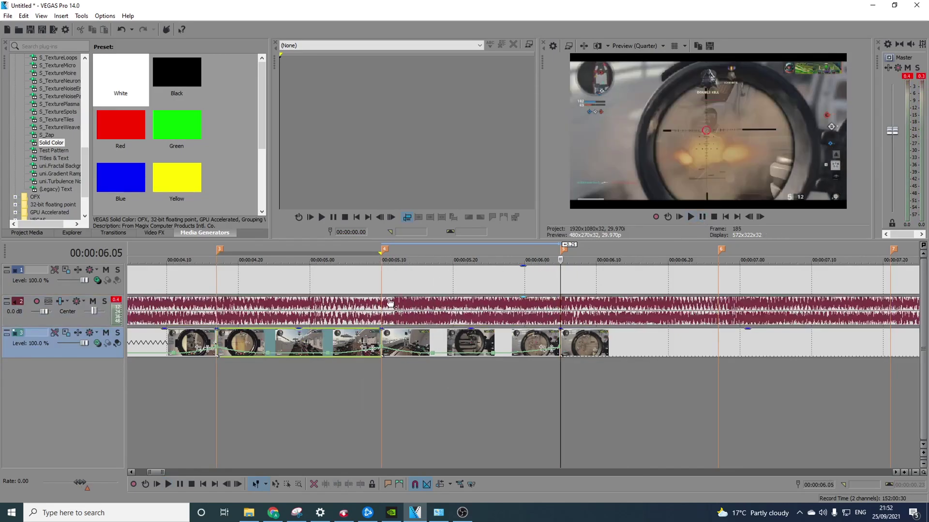
{"action": "key", "text": "space"}
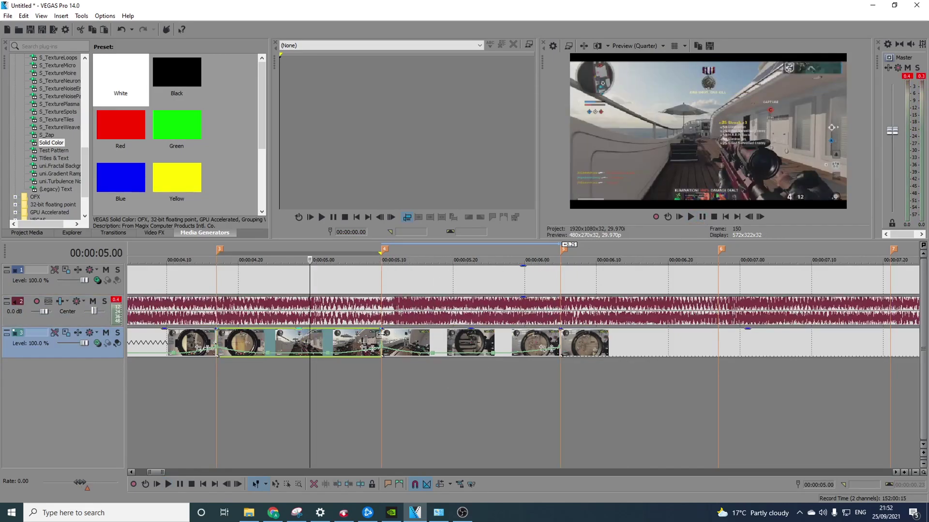
{"action": "left_click", "coordinate": [703, 216]}
{"action": "left_click", "coordinate": [302, 344]}
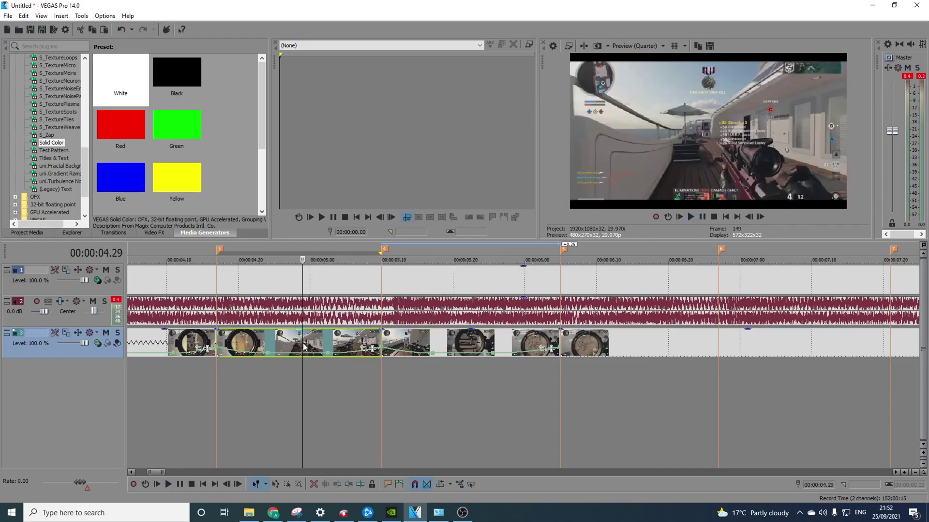
Compare the clips on either side of marker 4, and replay both segments from marker 3
{"action": "left_click", "coordinate": [382, 338]}
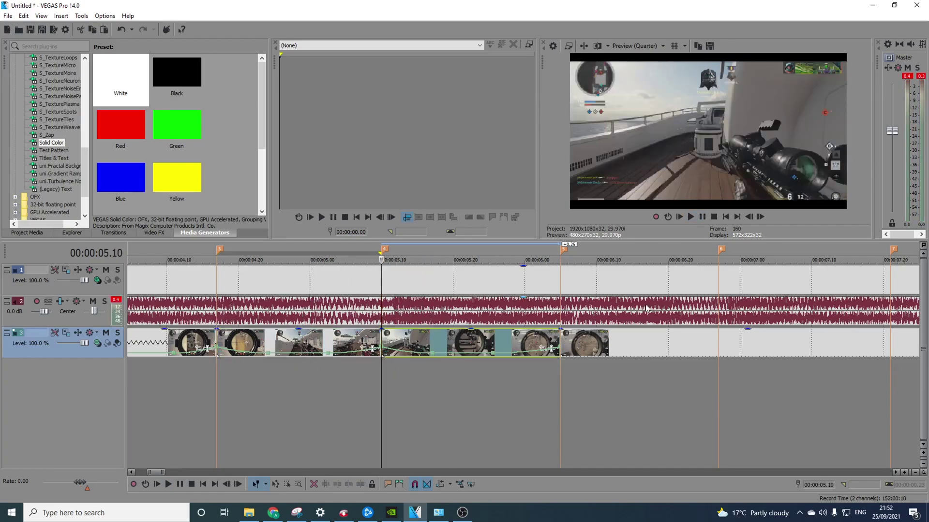
{"action": "left_click", "coordinate": [296, 345]}
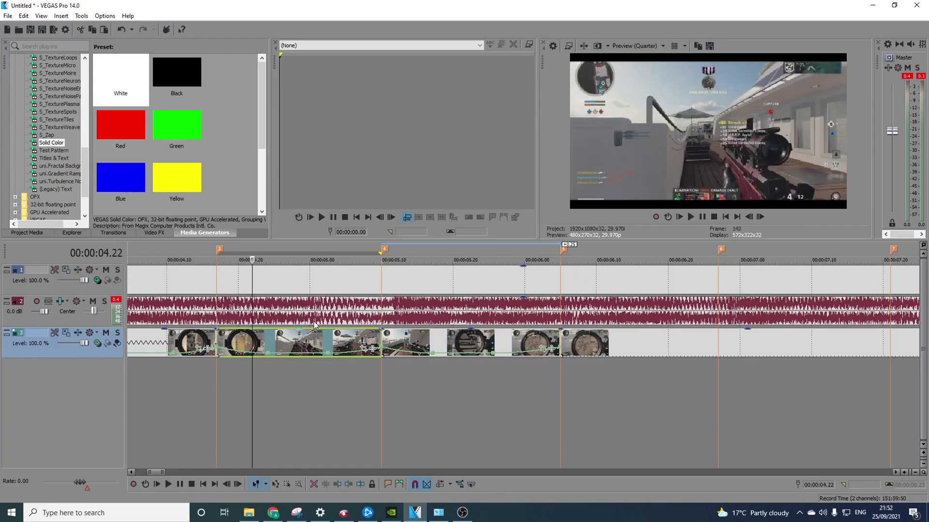
{"action": "left_click", "coordinate": [403, 344]}
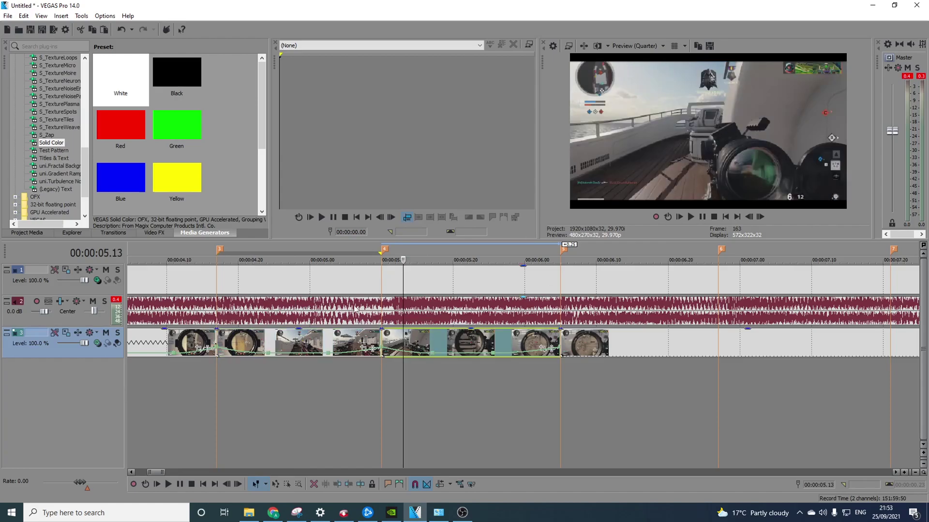
{"action": "left_click", "coordinate": [346, 342]}
{"action": "left_click", "coordinate": [217, 335]}
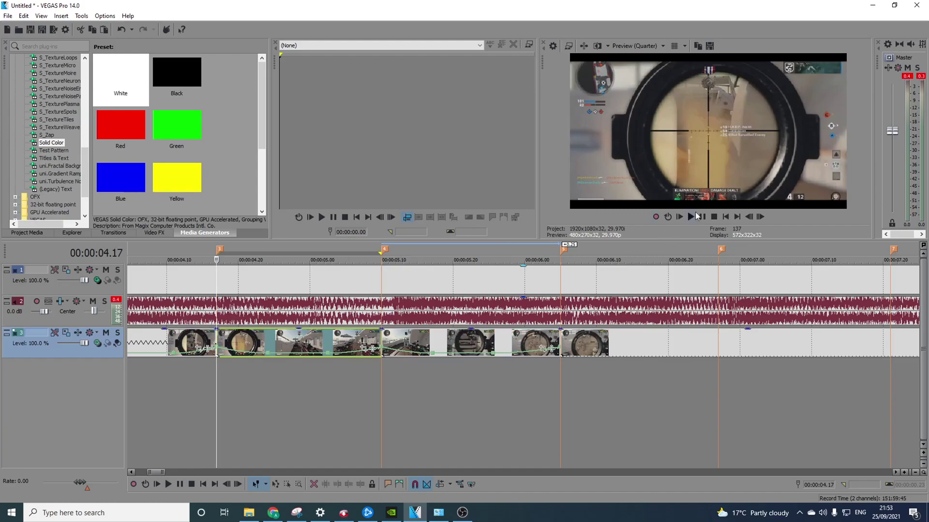
{"action": "left_click", "coordinate": [703, 217]}
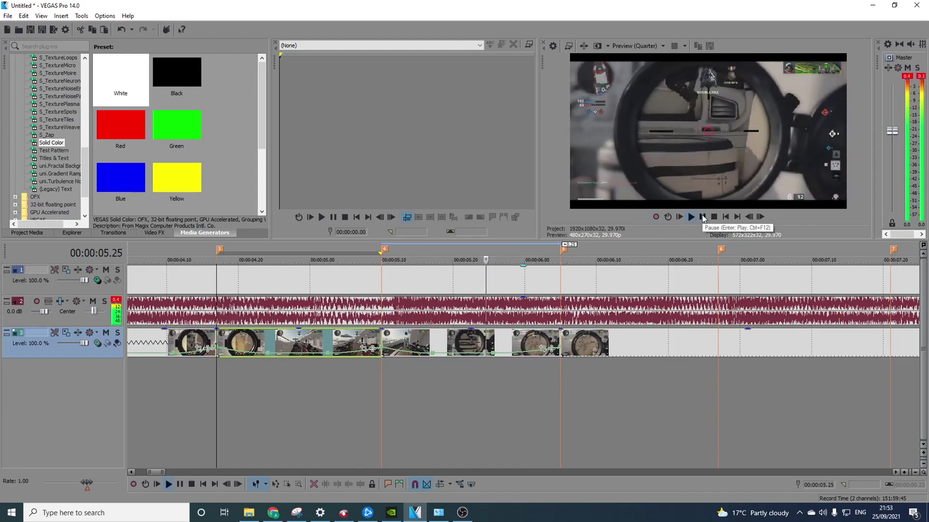
{"action": "left_click", "coordinate": [702, 216]}
Find the next scoped shot after marker 5 frame by frame, and split the clip at 00:00:06.27 on marker 6
{"action": "left_click", "coordinate": [562, 338]}
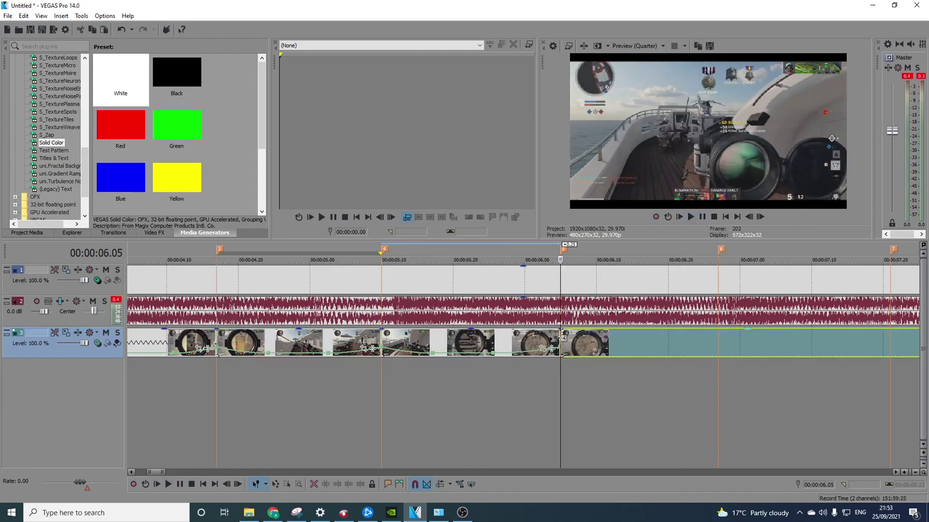
{"action": "scroll", "coordinate": [605, 335], "scroll_direction": "up", "scroll_amount": 2}
{"action": "scroll", "coordinate": [608, 339], "scroll_direction": "down", "scroll_amount": 2}
{"action": "left_click", "coordinate": [622, 339]}
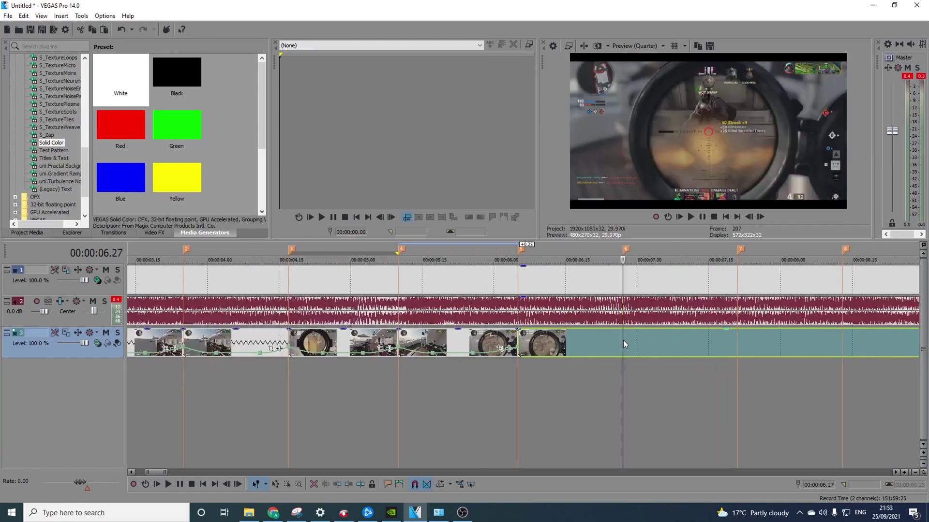
{"action": "left_click", "coordinate": [617, 338]}
{"action": "scroll", "coordinate": [617, 338], "scroll_direction": "up", "scroll_amount": 2}
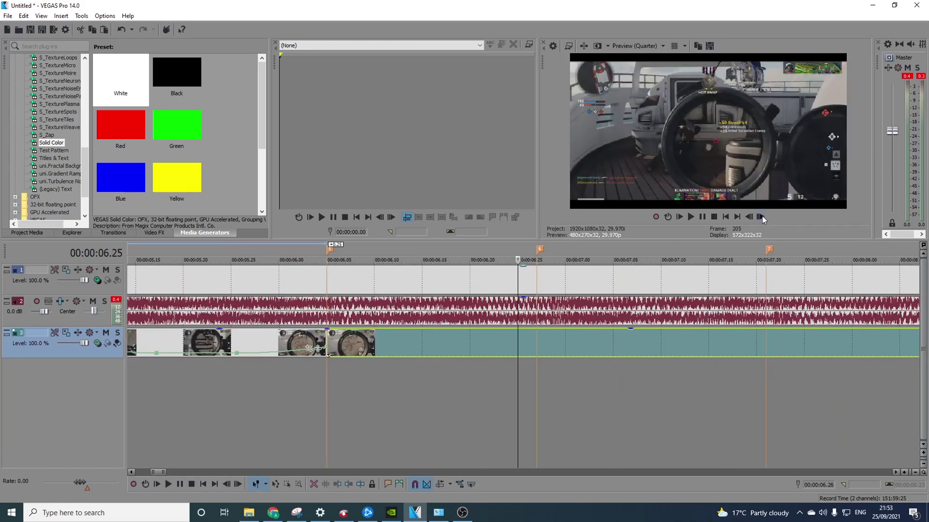
{"action": "left_click", "coordinate": [761, 216]}
{"action": "left_click", "coordinate": [761, 217]}
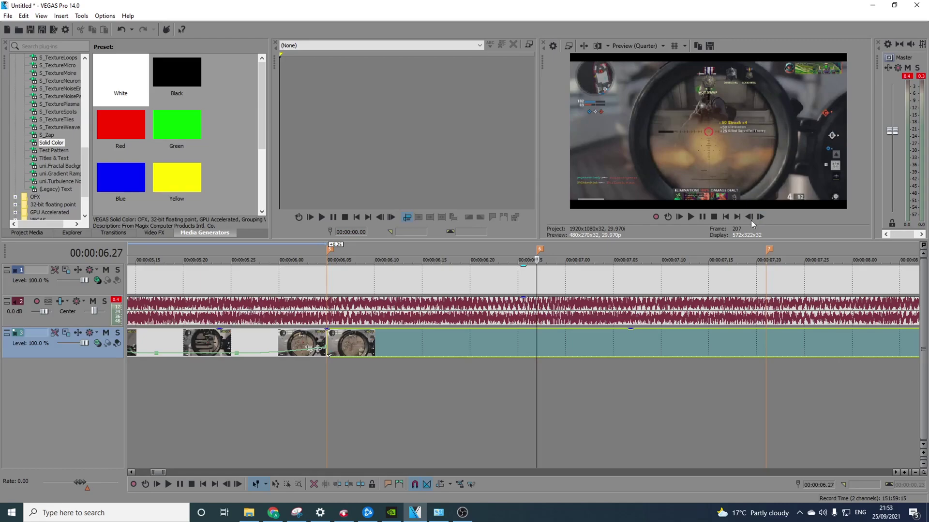
{"action": "scroll", "coordinate": [687, 338], "scroll_direction": "down", "scroll_amount": 1}
{"action": "scroll", "coordinate": [597, 339], "scroll_direction": "down", "scroll_amount": 1}
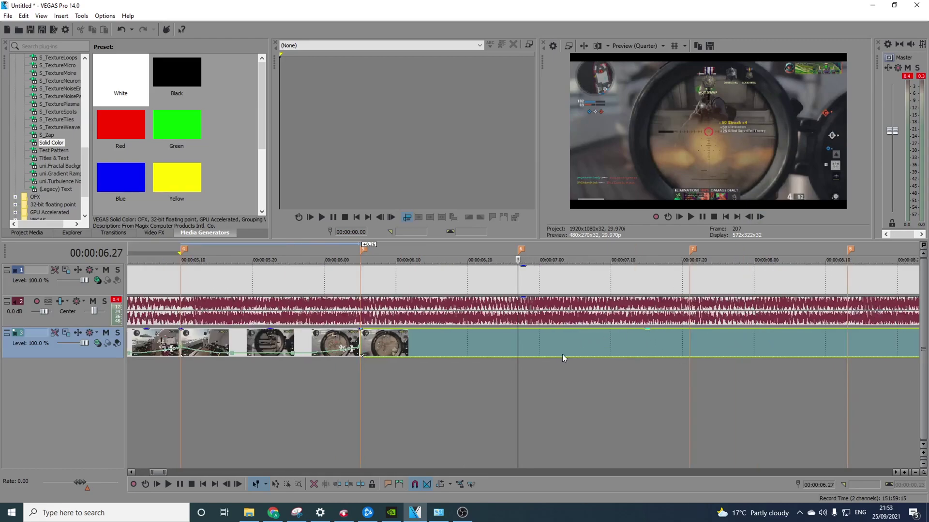
Copy the clip between markers 3 and 4 and paste its event attributes onto the clip between markers 5 and 6
{"action": "left_click", "coordinate": [363, 346]}
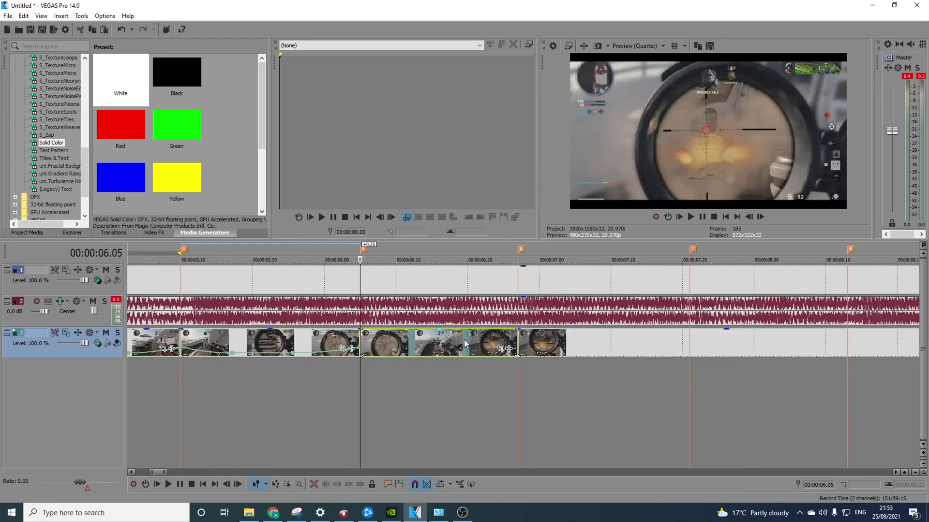
{"action": "scroll", "coordinate": [400, 343], "scroll_direction": "down", "scroll_amount": 1}
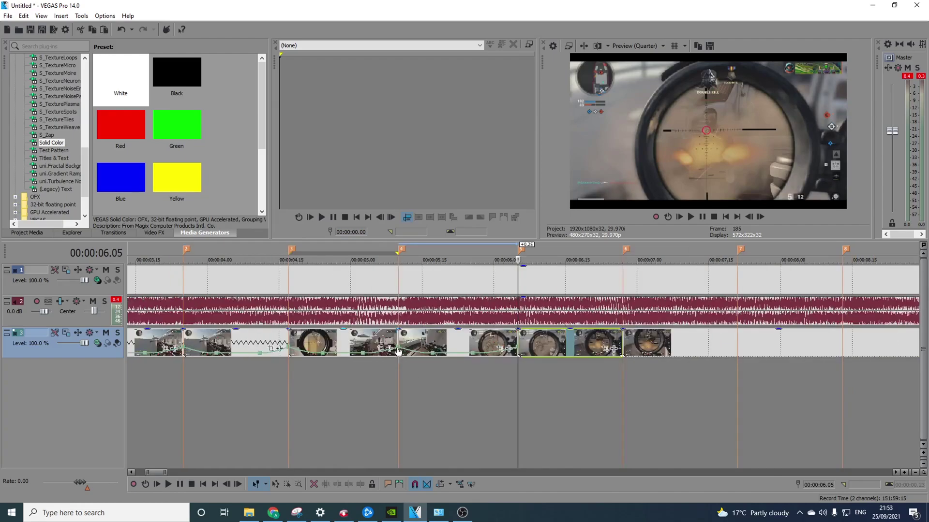
{"action": "right_click", "coordinate": [476, 345]}
{"action": "right_click", "coordinate": [381, 343]}
{"action": "left_click", "coordinate": [433, 109]}
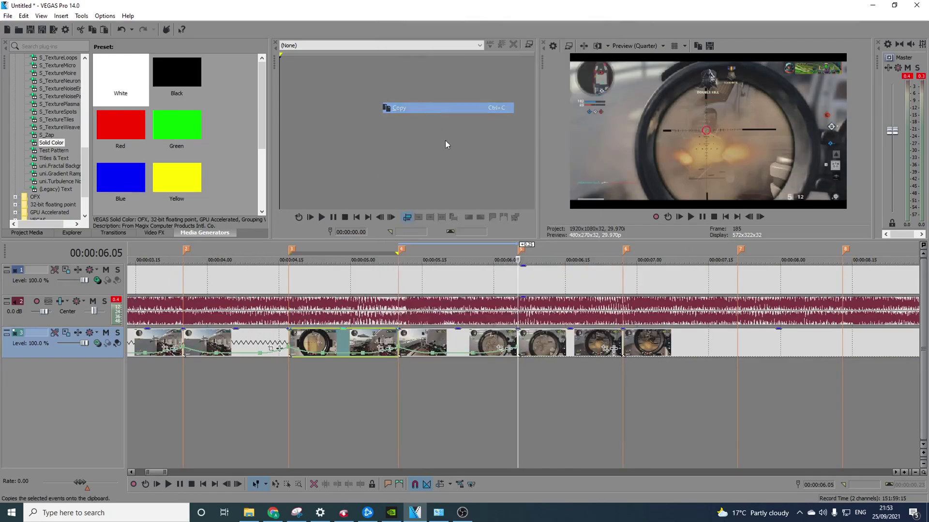
{"action": "right_click", "coordinate": [540, 344]}
{"action": "left_click", "coordinate": [592, 108]}
Play the edit from 00:00:05.08, just before marker 4, to check the flow of the velocity-shaped clips
{"action": "scroll", "coordinate": [506, 376], "scroll_direction": "up", "scroll_amount": 1}
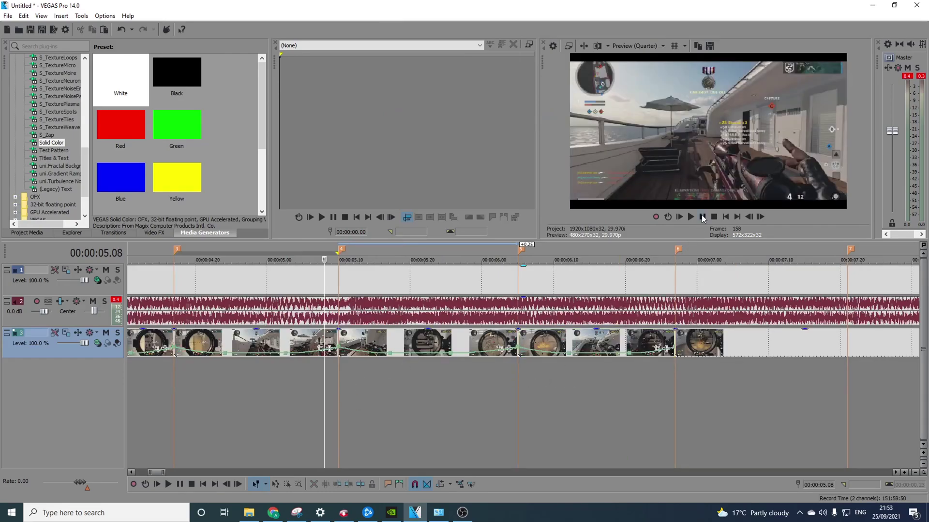
{"action": "left_click", "coordinate": [702, 217]}
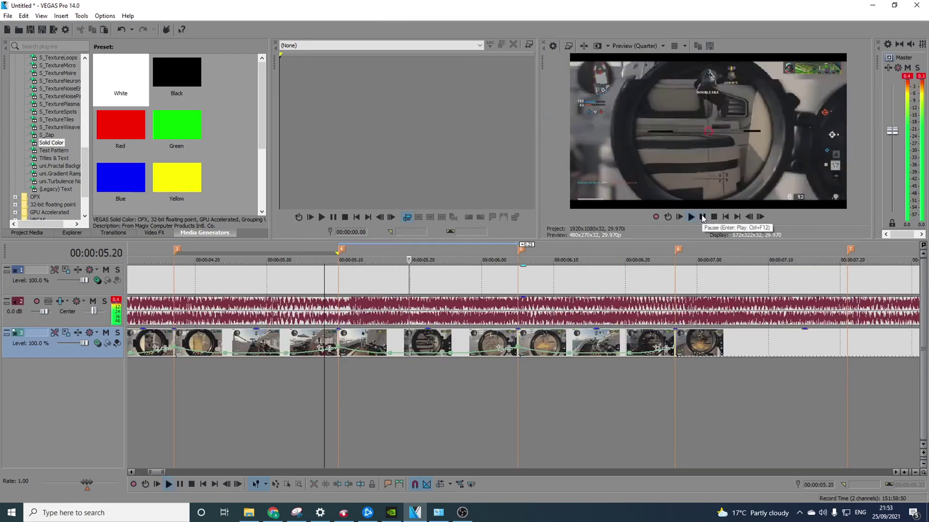
{"action": "left_click", "coordinate": [702, 217]}
Find the next scoped shot in the footage after marker 6 and split the clip at 00:00:08.25
{"action": "left_click", "coordinate": [674, 338]}
{"action": "left_click", "coordinate": [686, 341]}
{"action": "scroll", "coordinate": [583, 353], "scroll_direction": "down", "scroll_amount": 1}
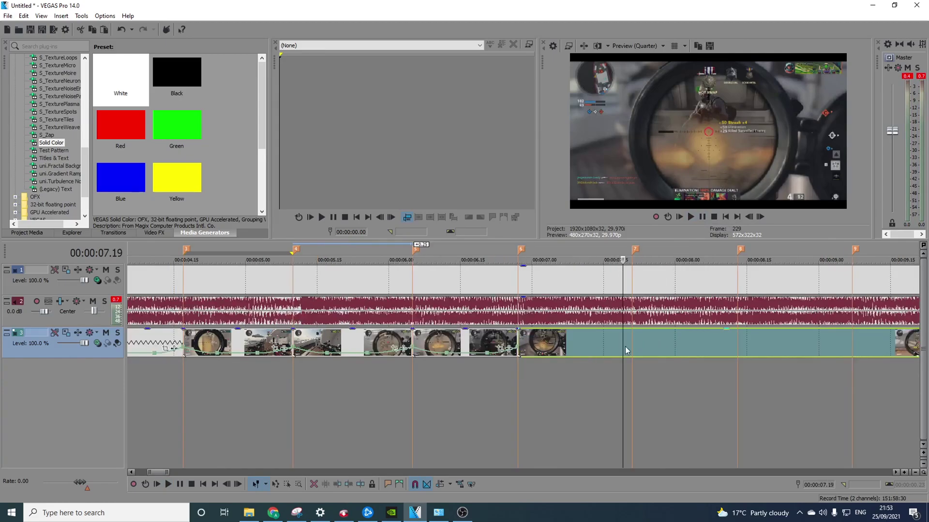
{"action": "left_click_drag", "start_coordinate": [627, 340], "coordinate": [794, 356]}
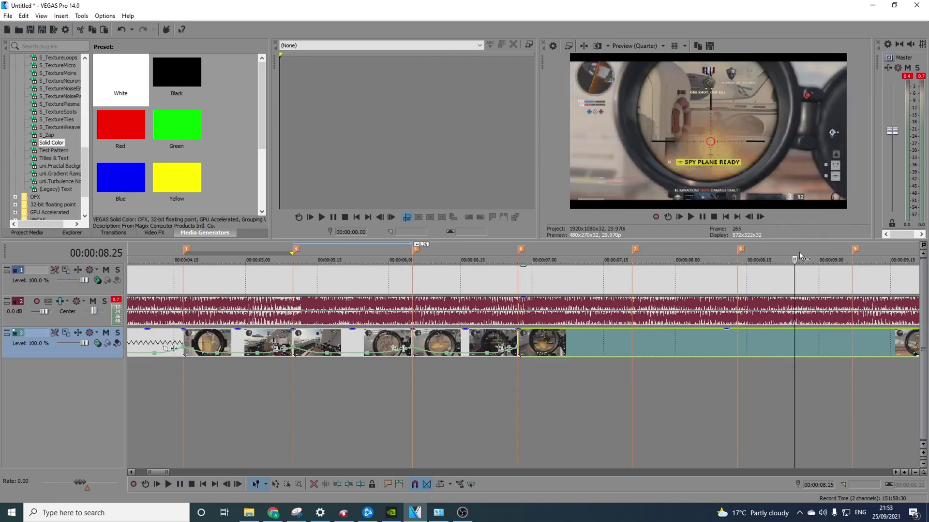
{"action": "key", "text": "s"}
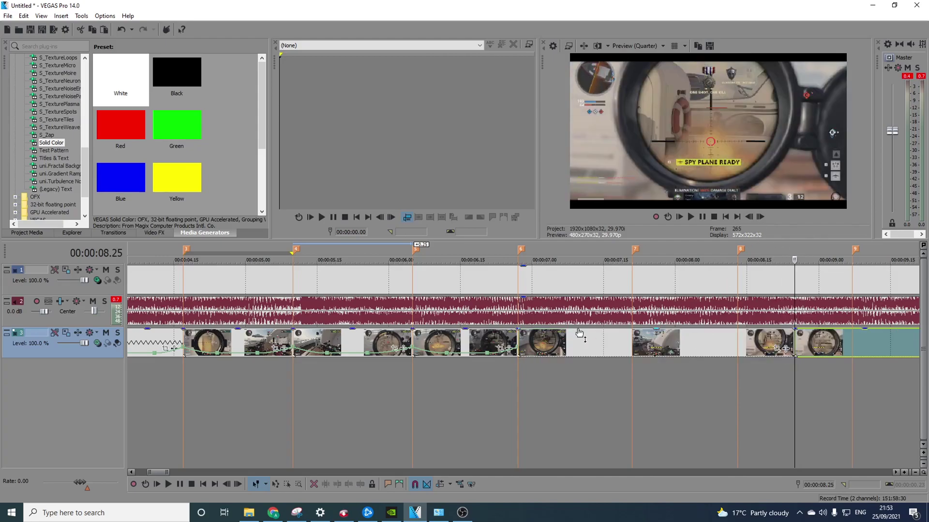
Examine the footage from marker 6 up to the split at 00:00:08.25
{"action": "left_click", "coordinate": [522, 345]}
{"action": "left_click_drag", "start_coordinate": [523, 369], "coordinate": [617, 368]}
{"action": "key", "text": "Right"}
{"action": "key", "text": "Right"}
{"action": "key", "text": "Right"}
{"action": "key", "text": "Right"}
{"action": "key", "text": "Right"}
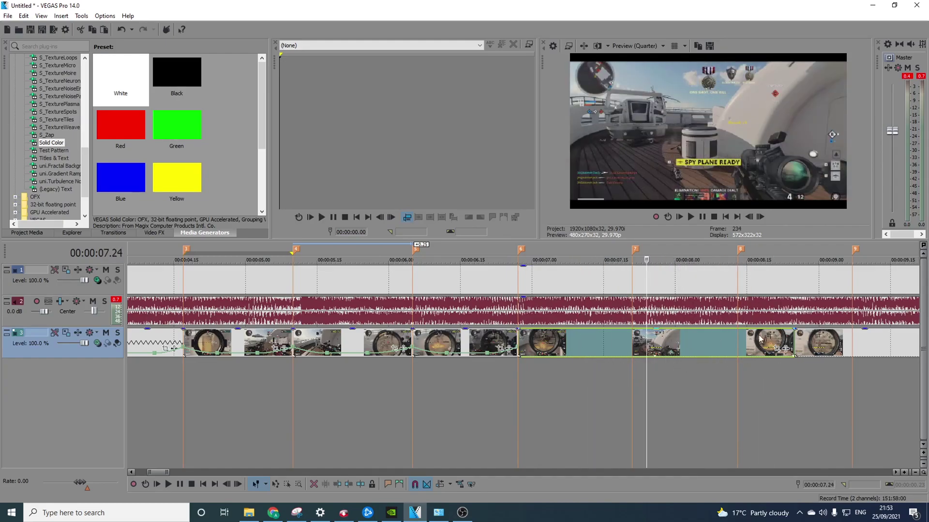
{"action": "left_click", "coordinate": [793, 347]}
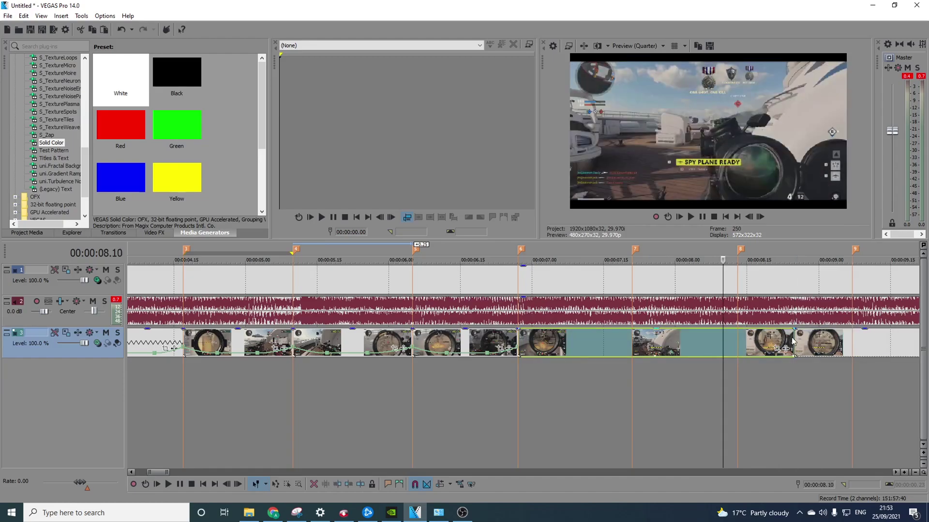
{"action": "scroll", "coordinate": [604, 363], "scroll_direction": "right", "scroll_amount": 5}
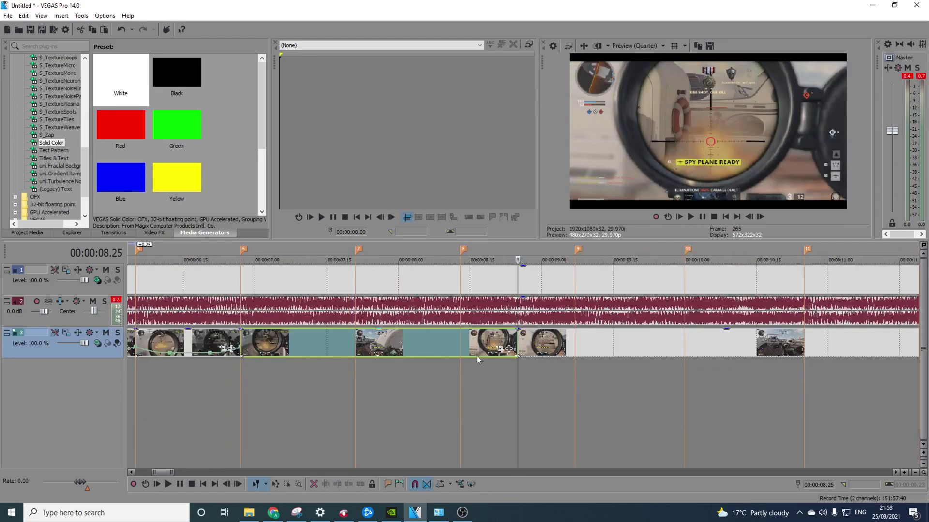
Align the scoped shot from the 00:00:08.25 split with marker 7, and fill the gap back to marker 6 with its preceding footage
{"action": "right_click", "coordinate": [438, 345]}
{"action": "left_click", "coordinate": [461, 297]}
{"action": "mouse_move", "coordinate": [522, 347]}
{"action": "left_mouse_down"}
{"action": "mouse_move", "coordinate": [533, 347]}
{"action": "mouse_move", "coordinate": [345, 347]}
{"action": "mouse_move", "coordinate": [358, 346]}
{"action": "left_mouse_up"}
{"action": "left_click", "coordinate": [358, 349]}
{"action": "scroll", "coordinate": [451, 364], "scroll_direction": "up", "scroll_amount": 1}
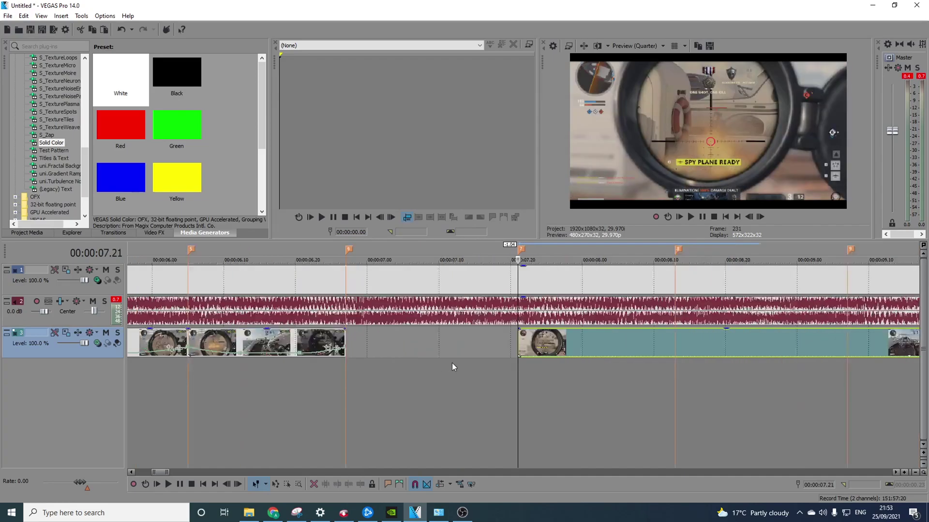
{"action": "left_click_drag", "start_coordinate": [520, 342], "coordinate": [361, 346]}
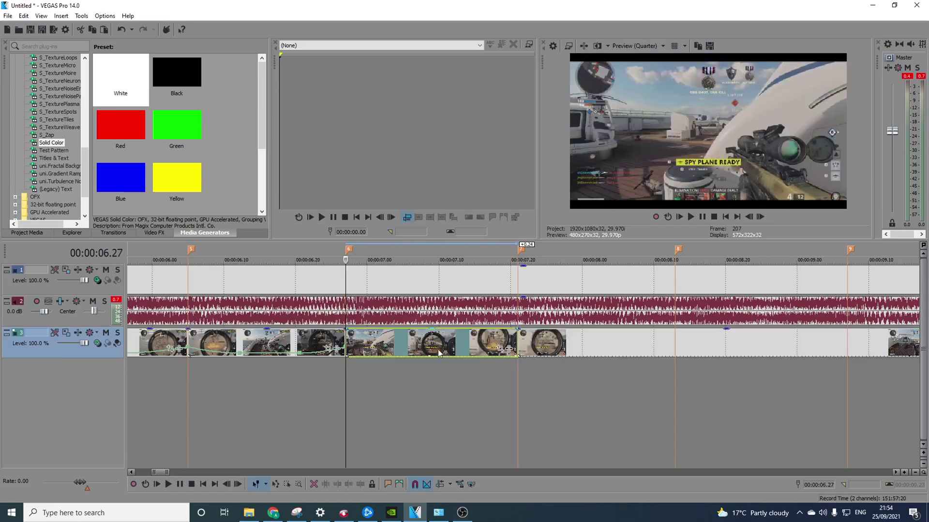
Paste the event attributes of the clip between markers 5 and 6 onto the one between markers 6 and 7, with its end velocity at 300%
{"action": "right_click", "coordinate": [309, 342]}
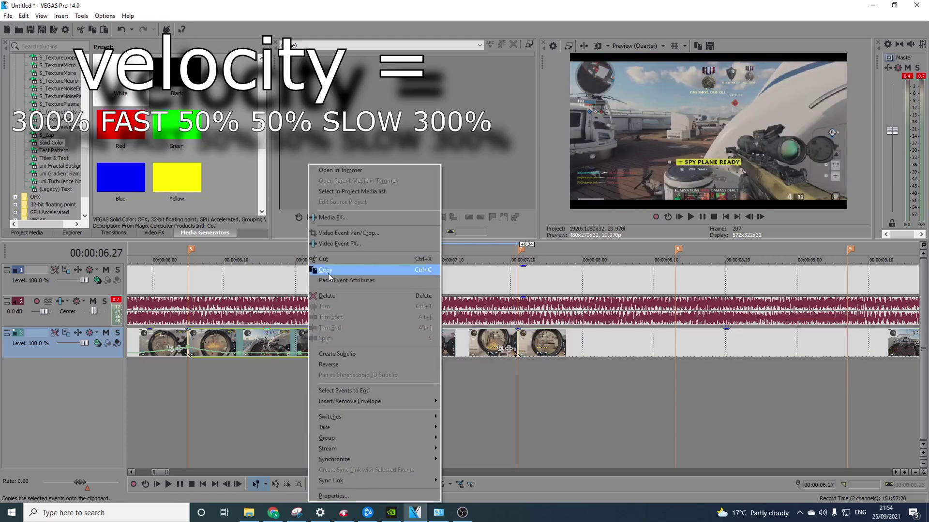
{"action": "right_click", "coordinate": [400, 347]}
{"action": "left_click", "coordinate": [447, 124]}
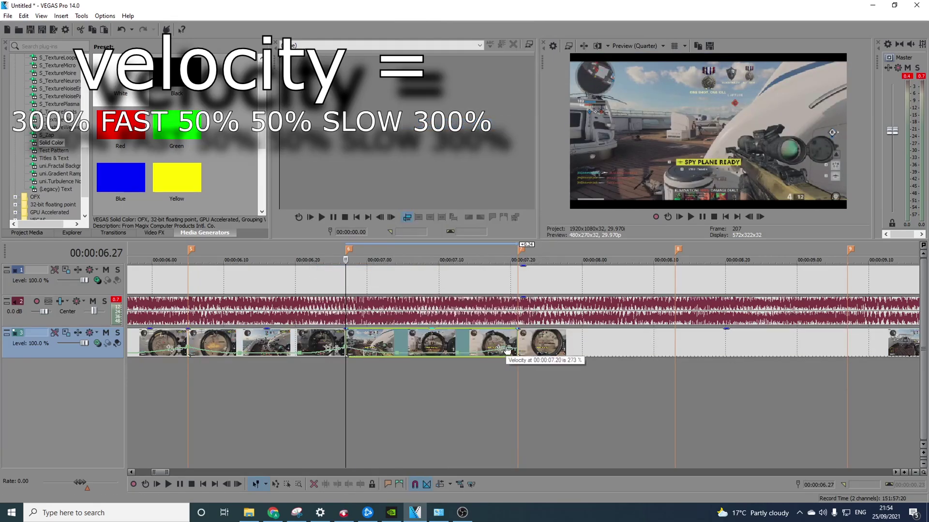
{"action": "right_click", "coordinate": [515, 344]}
{"action": "left_click", "coordinate": [564, 145]}
{"action": "scroll", "coordinate": [449, 407], "scroll_direction": "down", "scroll_amount": 2}
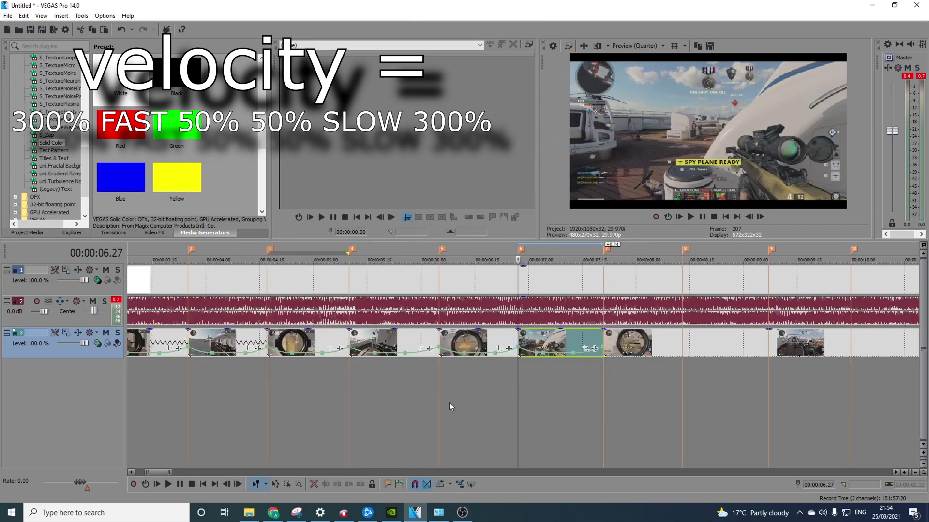
Play the edit from marker 3 and again from 00:00:06.22 to check the clip between markers 6 and 7
{"action": "left_click", "coordinate": [263, 392]}
{"action": "key", "text": "space"}
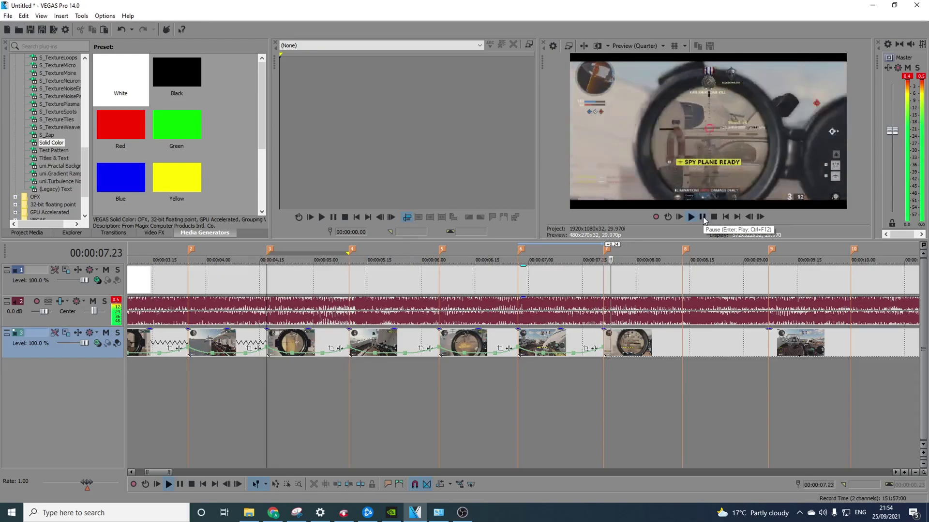
{"action": "left_click", "coordinate": [704, 216]}
{"action": "left_click", "coordinate": [501, 337]}
{"action": "scroll", "coordinate": [501, 337], "scroll_direction": "up", "scroll_amount": 2}
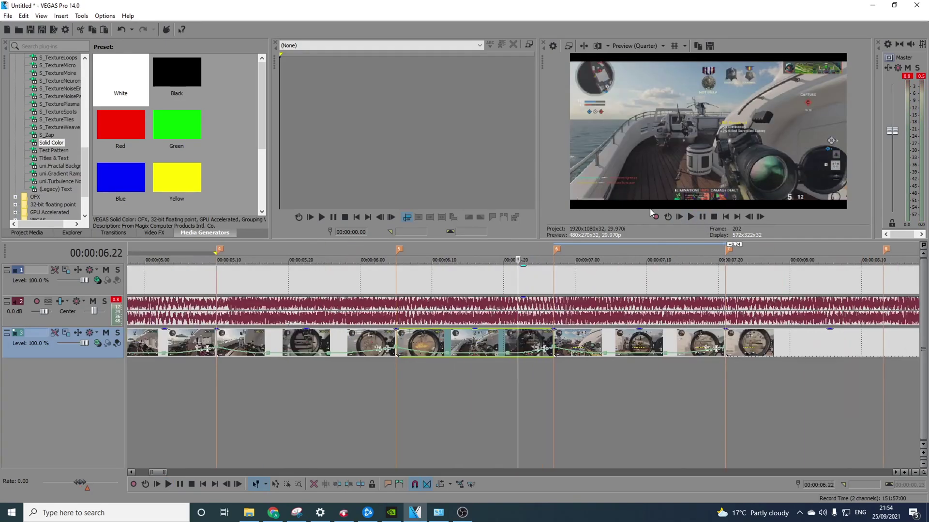
{"action": "key", "text": "space"}
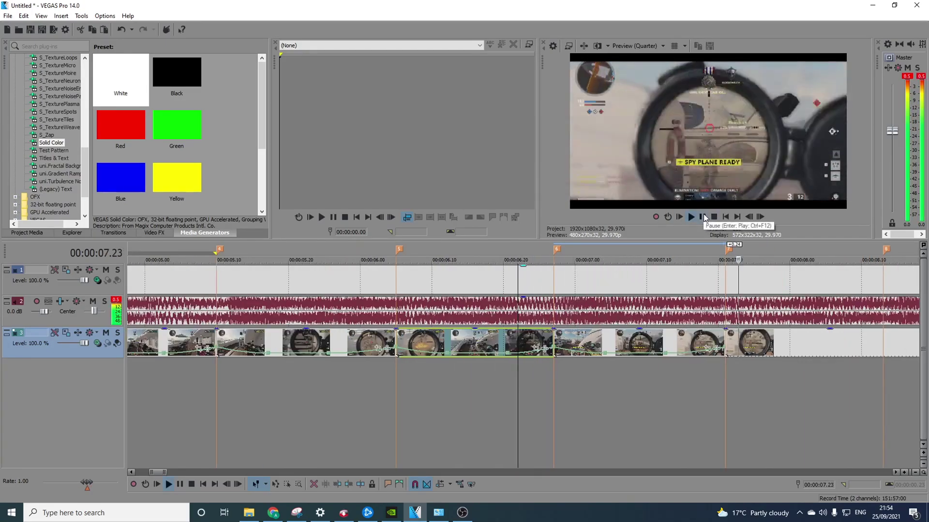
{"action": "left_click", "coordinate": [702, 217]}
Find the next scoped shot after marker 7 frame by frame and split the clip at 00:00:08.10
{"action": "left_click", "coordinate": [727, 337]}
{"action": "scroll", "coordinate": [660, 344], "scroll_direction": "right", "scroll_amount": 3}
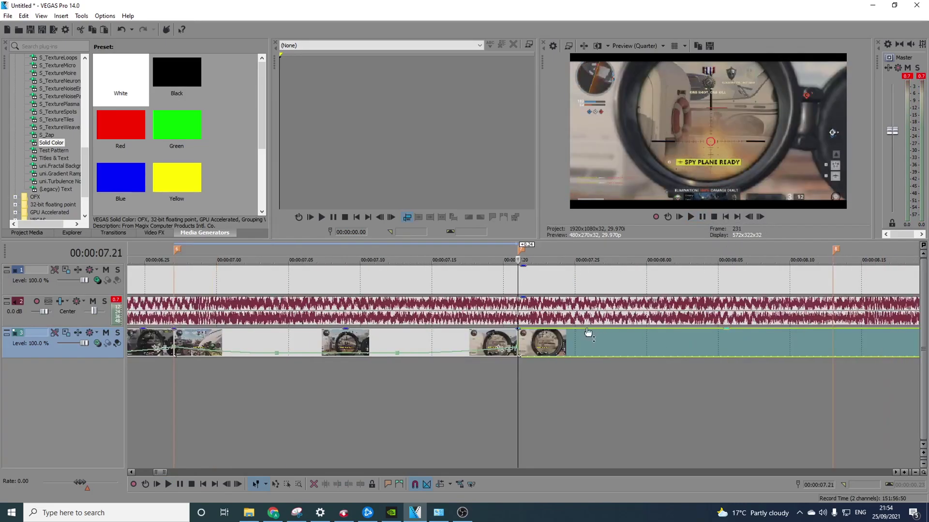
{"action": "left_click", "coordinate": [672, 344]}
{"action": "left_click", "coordinate": [748, 216]}
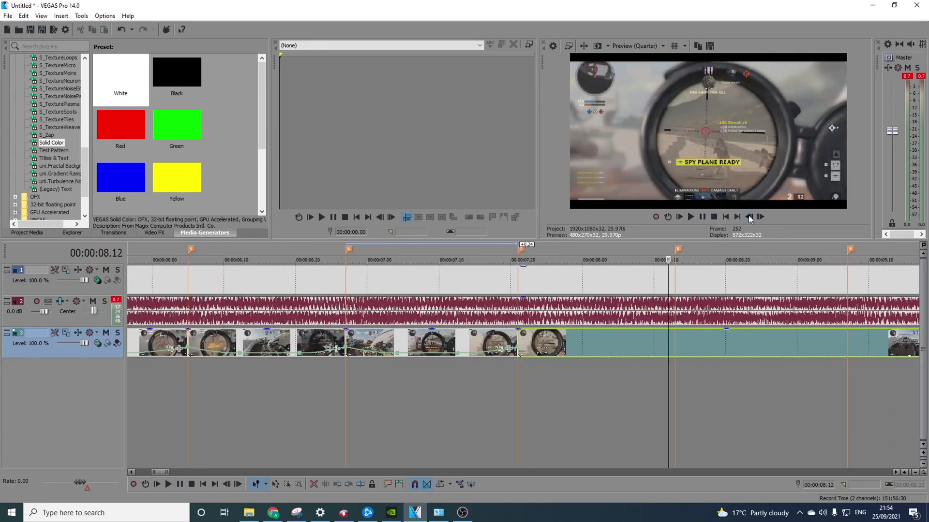
{"action": "left_click", "coordinate": [749, 216]}
{"action": "left_click", "coordinate": [749, 217]}
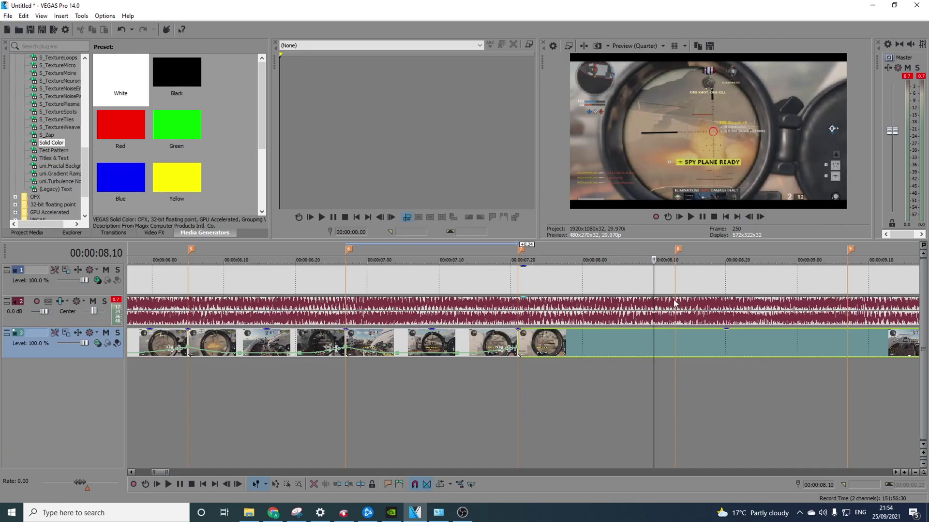
{"action": "scroll", "coordinate": [679, 303], "scroll_direction": "right", "scroll_amount": 2}
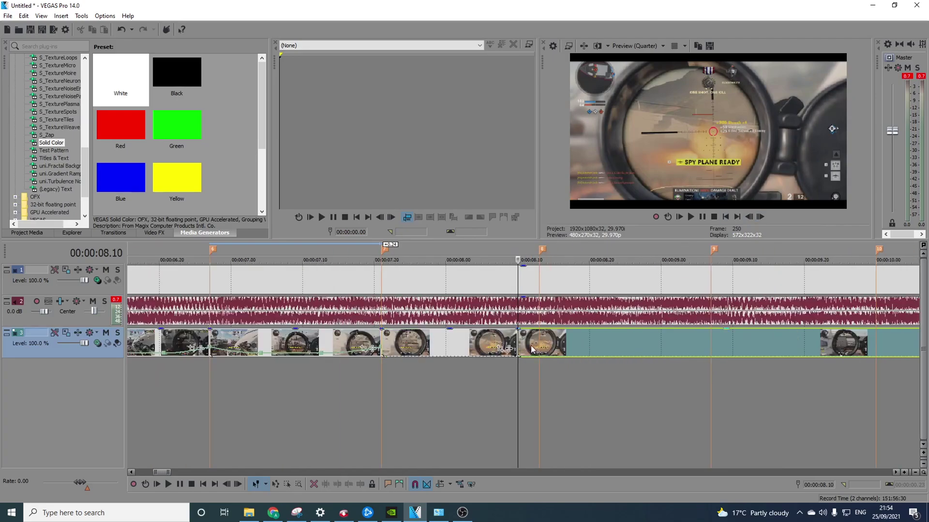
Move the remaining footage past marker 8 and time-stretch the clip after marker 7 so that it ends on marker 8
{"action": "key", "text": "Delete"}
{"action": "left_click", "coordinate": [538, 339]}
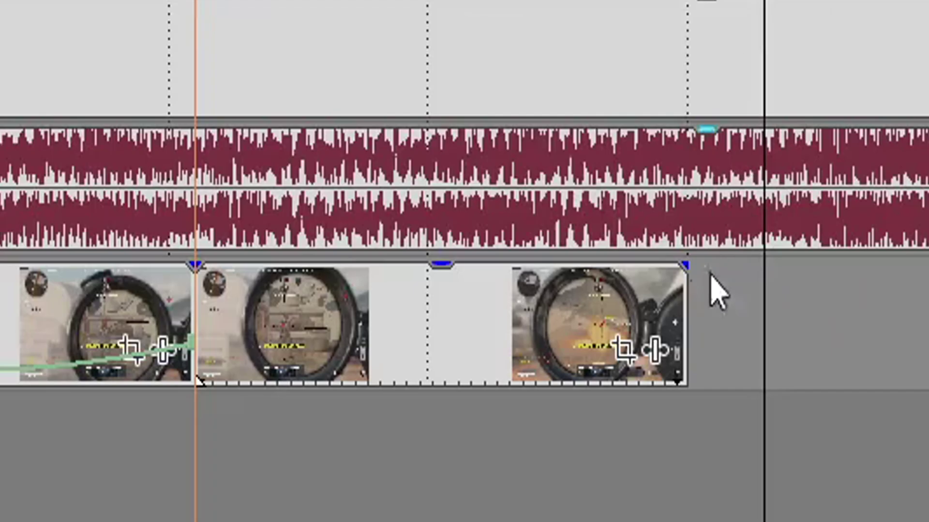
{"action": "left_click", "coordinate": [684, 300]}
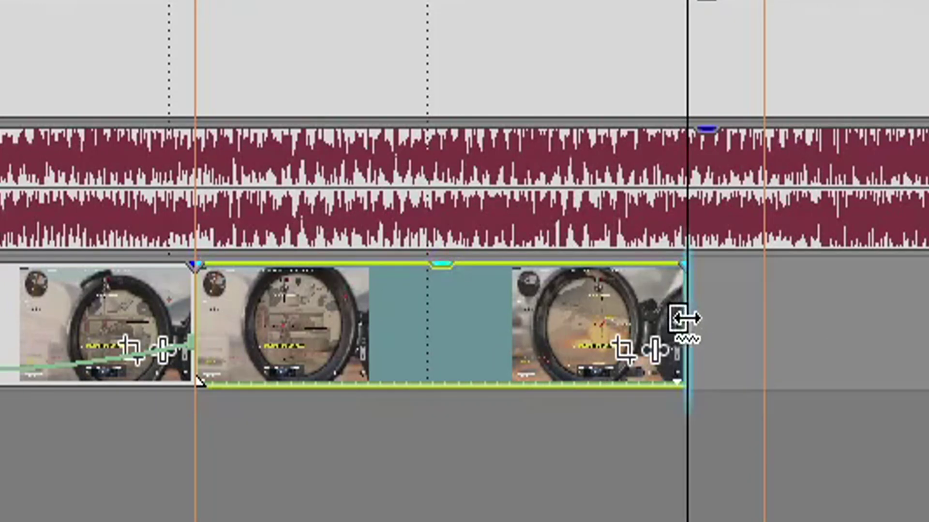
{"action": "left_click_drag", "start_coordinate": [682, 319], "coordinate": [761, 315]}
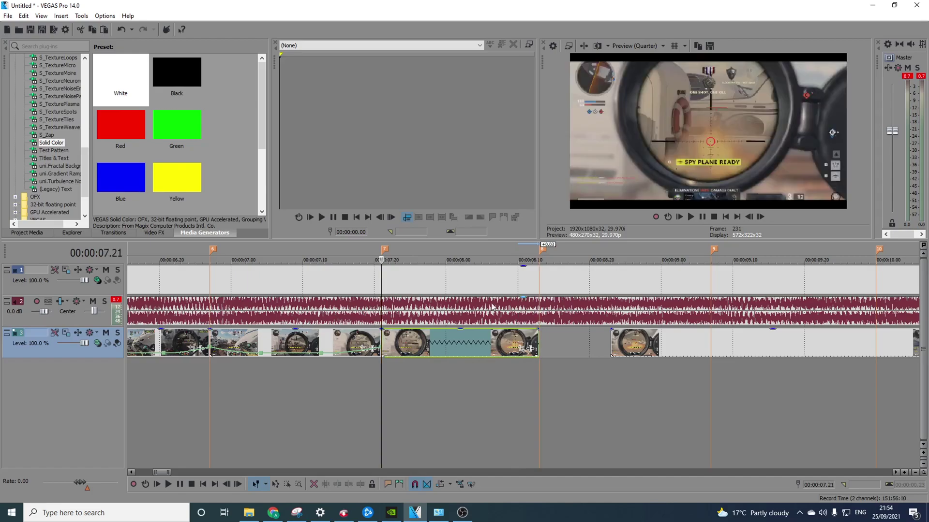
{"action": "left_click", "coordinate": [701, 217]}
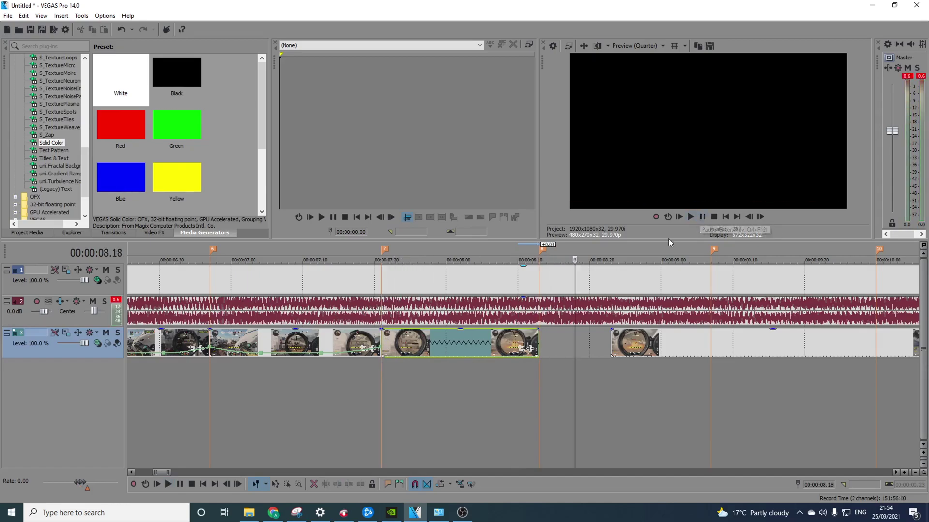
{"action": "key", "text": "space"}
Try pasting the event attributes of the clip between markers 6 and 7 onto the stretched clip between markers 7 and 8, then undo the paste
{"action": "scroll", "coordinate": [497, 362], "scroll_direction": "up", "scroll_amount": 3}
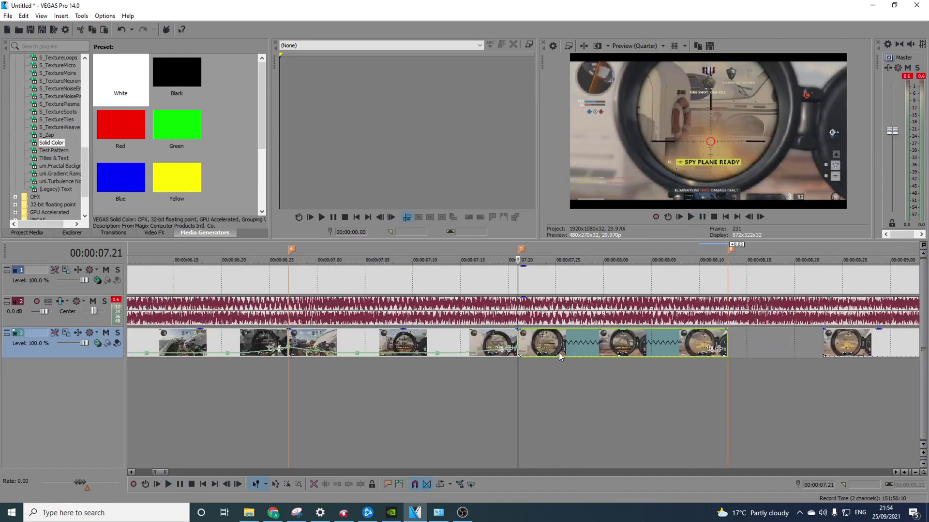
{"action": "right_click", "coordinate": [409, 354]}
{"action": "left_click", "coordinate": [456, 273]}
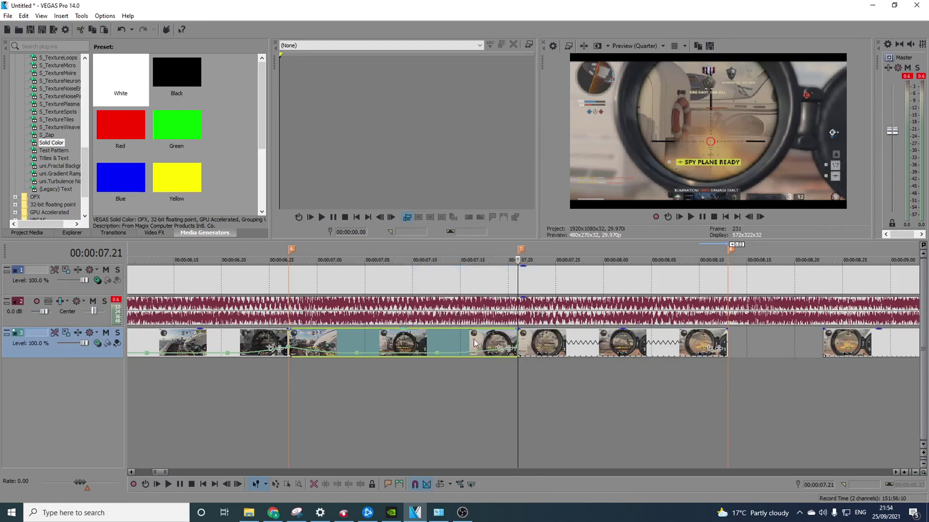
{"action": "right_click", "coordinate": [482, 338]}
{"action": "left_click", "coordinate": [520, 281]}
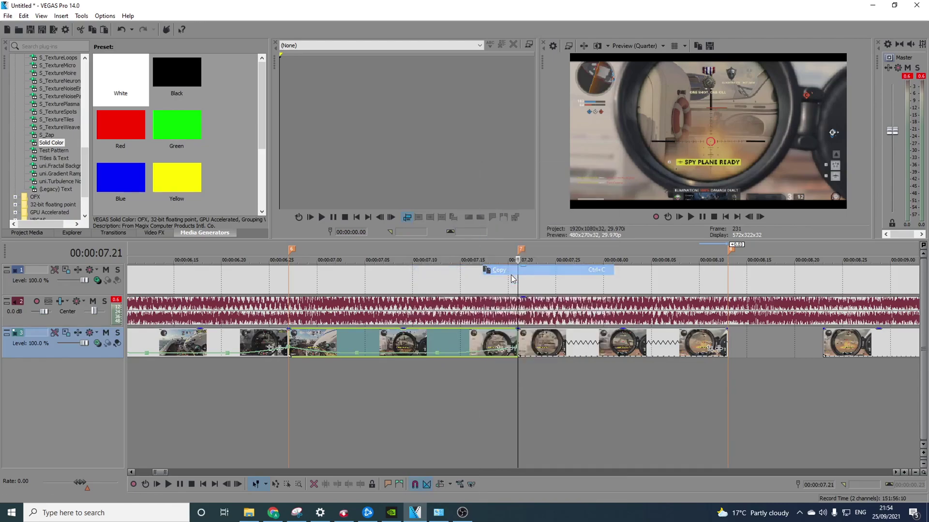
{"action": "left_click", "coordinate": [548, 346]}
{"action": "right_click", "coordinate": [548, 346]}
{"action": "left_click", "coordinate": [614, 121]}
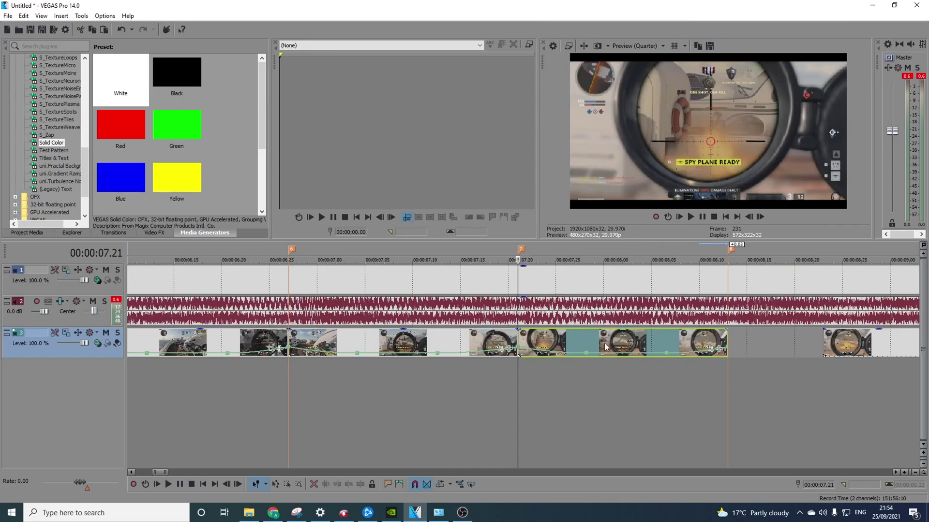
{"action": "scroll", "coordinate": [595, 343], "scroll_direction": "up", "scroll_amount": 1}
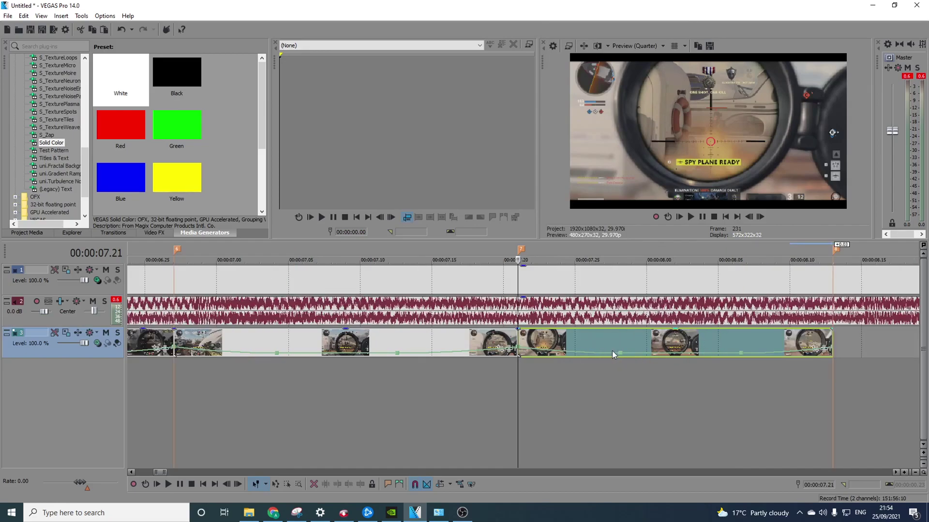
{"action": "scroll", "coordinate": [703, 269], "scroll_direction": "down", "scroll_amount": 1}
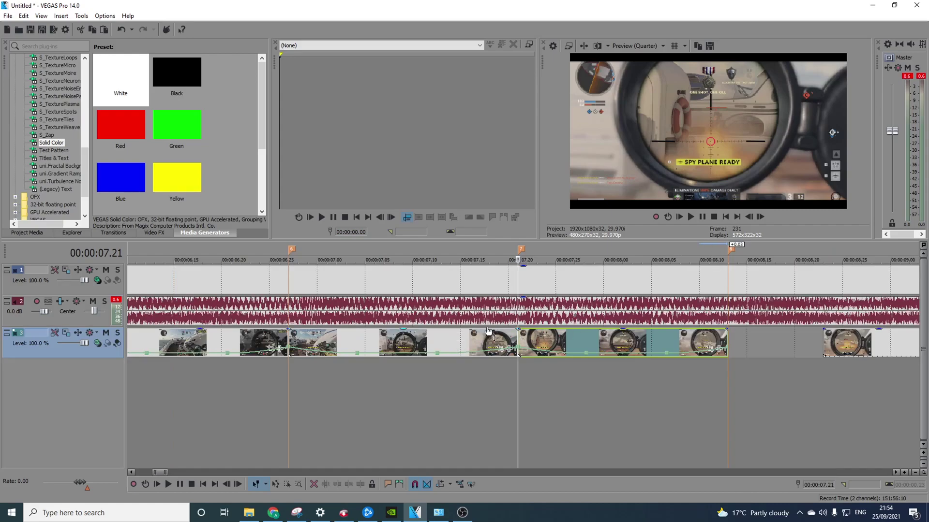
{"action": "key", "text": "ctrl+z"}
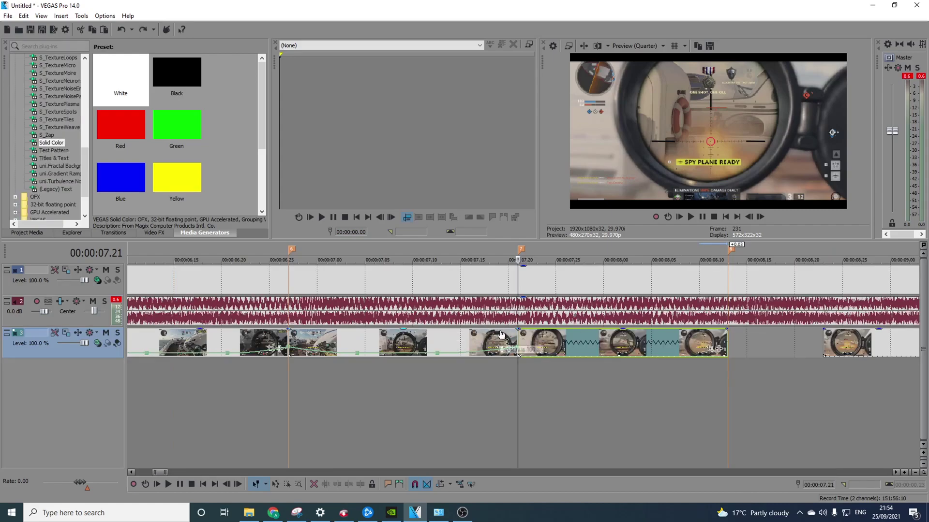
Insert a velocity envelope on the stretched clip between markers 7 and 8 and add intermediate velocity points to it
{"action": "right_click", "coordinate": [580, 342]}
{"action": "mouse_move", "coordinate": [697, 244]}
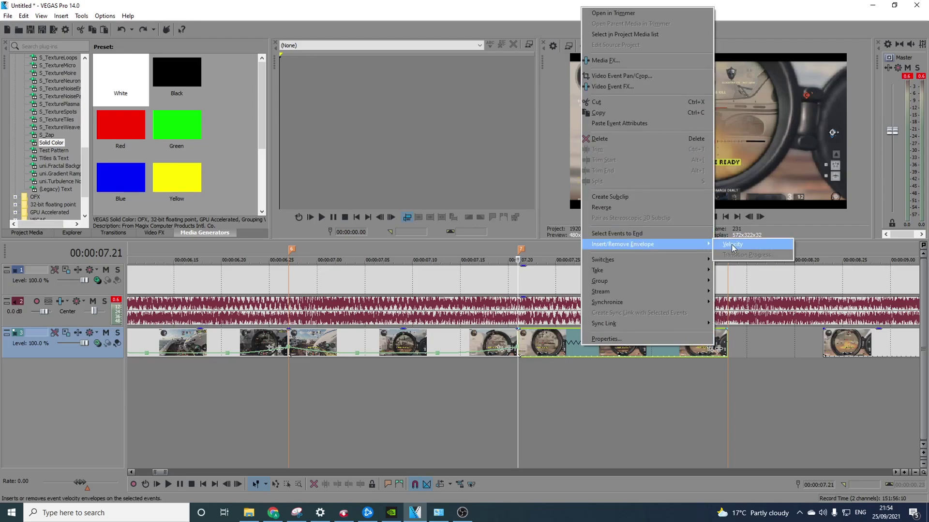
{"action": "left_click", "coordinate": [733, 244]}
{"action": "left_click", "coordinate": [581, 356]}
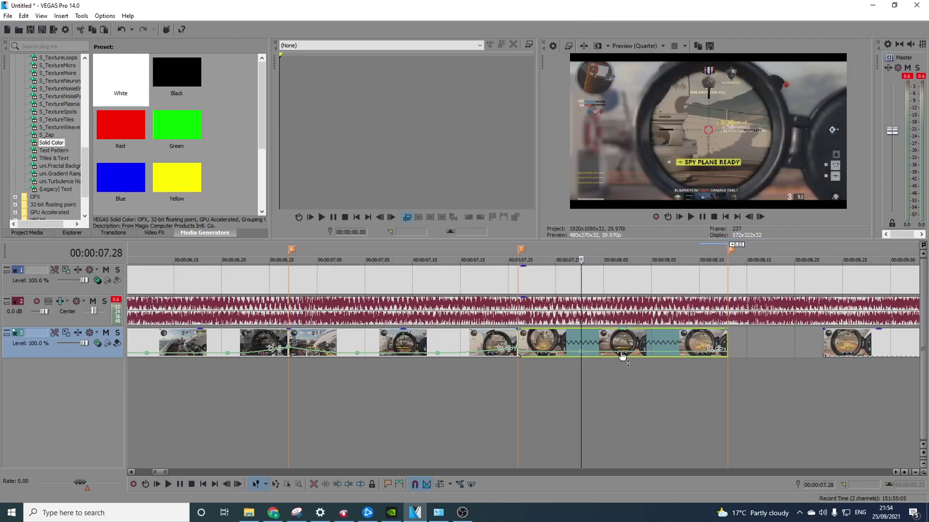
{"action": "left_click", "coordinate": [665, 357]}
{"action": "left_click", "coordinate": [687, 355]}
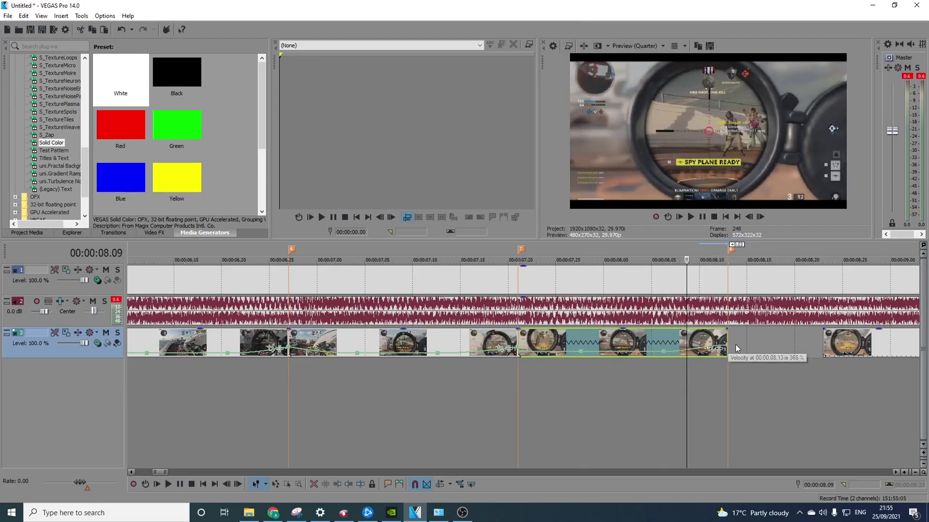
Set the envelope's velocity points to 300%, 50%, 50% and 300%, with a Fast Fade on the first segment and a Slow Fade on the last
{"action": "left_click", "coordinate": [520, 340]}
{"action": "right_click", "coordinate": [519, 351]}
{"action": "left_click", "coordinate": [564, 158]}
{"action": "right_click", "coordinate": [546, 350]}
{"action": "left_click", "coordinate": [570, 383]}
{"action": "right_click", "coordinate": [582, 352]}
{"action": "left_click", "coordinate": [573, 193]}
{"action": "right_click", "coordinate": [665, 353]}
{"action": "left_click", "coordinate": [724, 198]}
{"action": "right_click", "coordinate": [689, 350]}
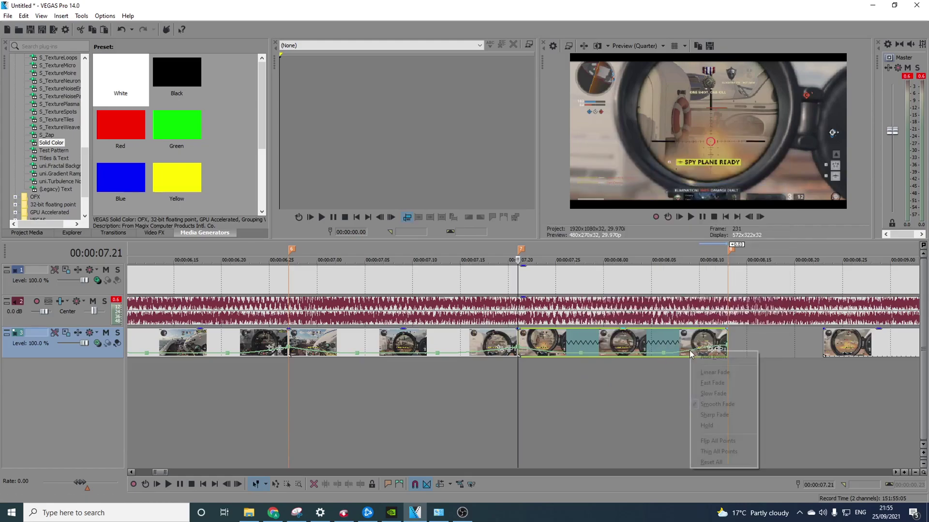
{"action": "left_click", "coordinate": [713, 393]}
{"action": "right_click", "coordinate": [724, 338]}
{"action": "left_click", "coordinate": [775, 155]}
Move the remaining footage back against marker 8 and play the edit across markers 7 and 8
{"action": "scroll", "coordinate": [752, 350], "scroll_direction": "down", "scroll_amount": 1}
{"action": "left_click_drag", "start_coordinate": [747, 344], "coordinate": [677, 343]}
{"action": "left_click", "coordinate": [475, 341]}
{"action": "left_click", "coordinate": [691, 216]}
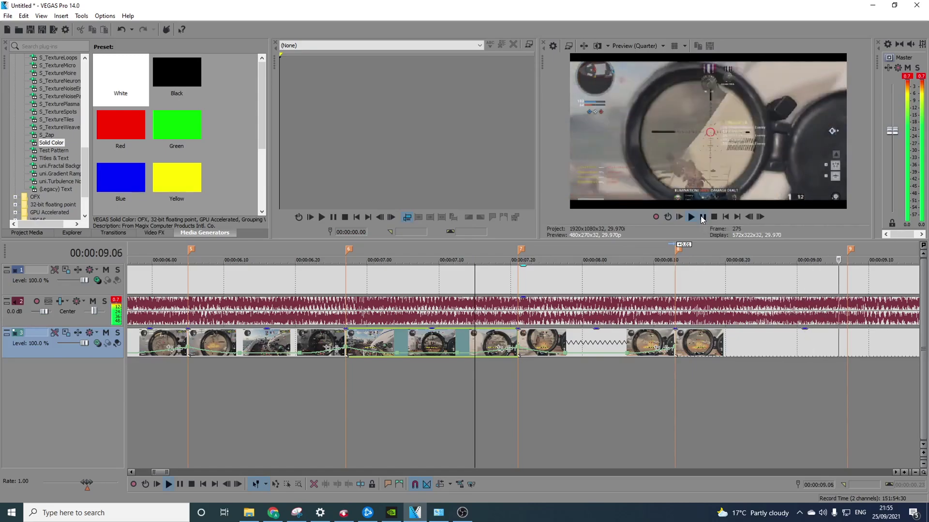
{"action": "left_click", "coordinate": [702, 217]}
Find the next scoped shot after marker 8 frame by frame and split the clip at 00:00:09.03
{"action": "scroll", "coordinate": [741, 319], "scroll_direction": "down", "scroll_amount": 1}
{"action": "left_click", "coordinate": [489, 347]}
{"action": "scroll", "coordinate": [564, 346], "scroll_direction": "up", "scroll_amount": 1}
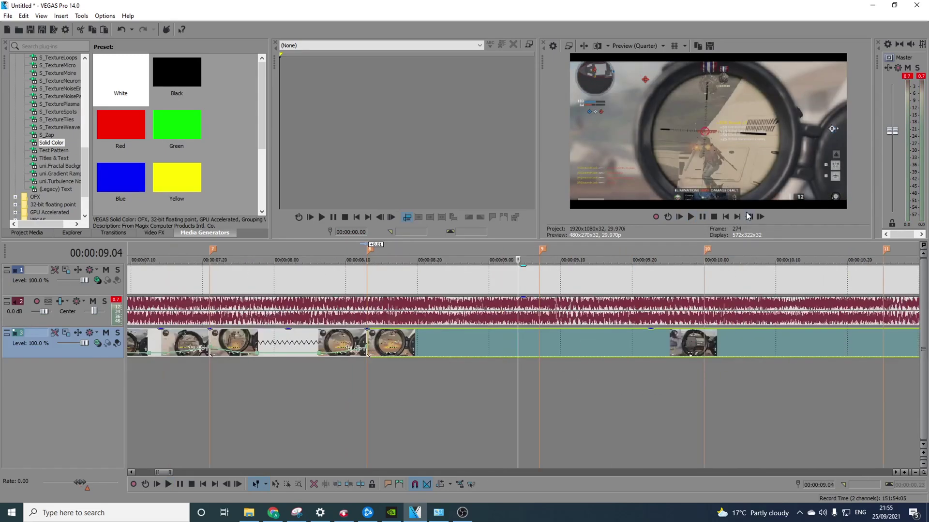
{"action": "left_click", "coordinate": [748, 216]}
{"action": "left_click", "coordinate": [749, 217]}
{"action": "left_click", "coordinate": [760, 217]}
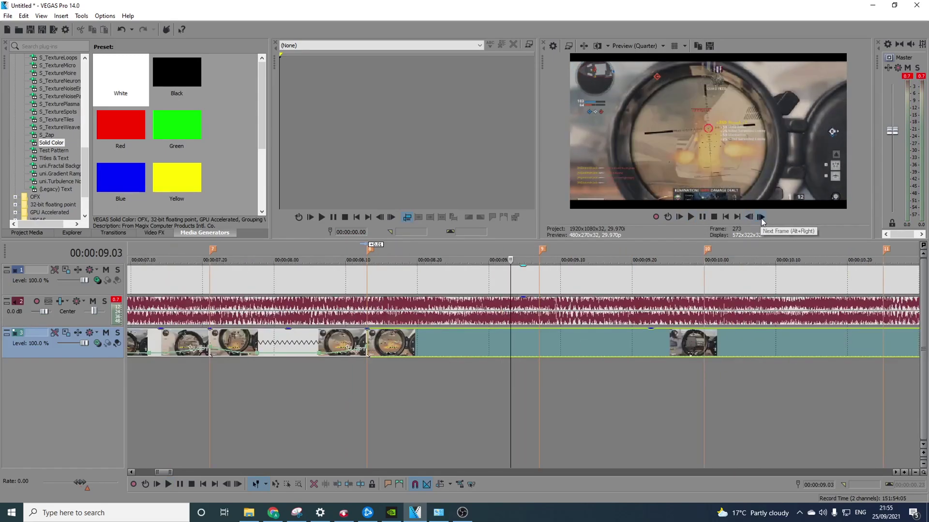
{"action": "key", "text": "s"}
Move the remaining footage past marker 9 and time-stretch the clip after marker 8 so that it ends on marker 9
{"action": "left_click_drag", "start_coordinate": [540, 350], "coordinate": [594, 352]}
{"action": "left_click_drag", "start_coordinate": [509, 343], "coordinate": [538, 346]}
{"action": "left_click", "coordinate": [367, 342]}
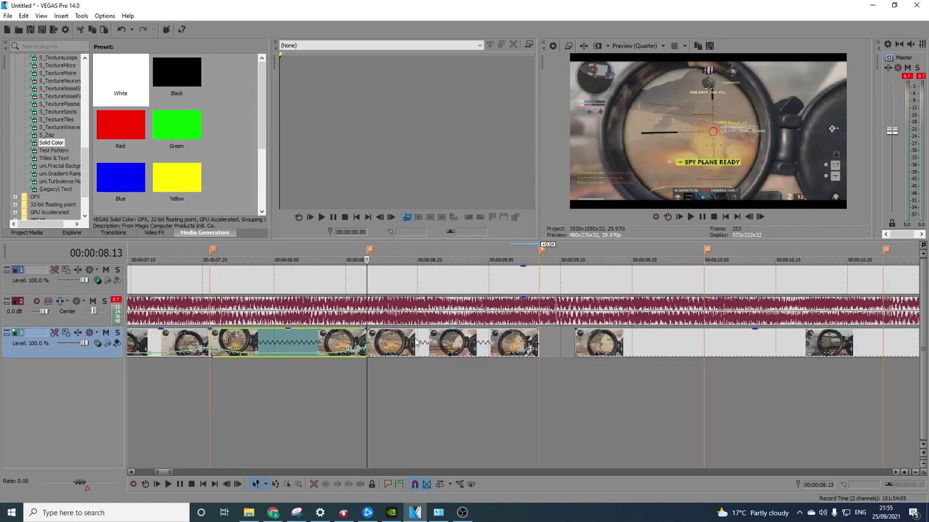
Insert a velocity envelope on the clip between markers 8 and 9 and add two inner points to it
{"action": "right_click", "coordinate": [415, 339]}
{"action": "left_click", "coordinate": [558, 401]}
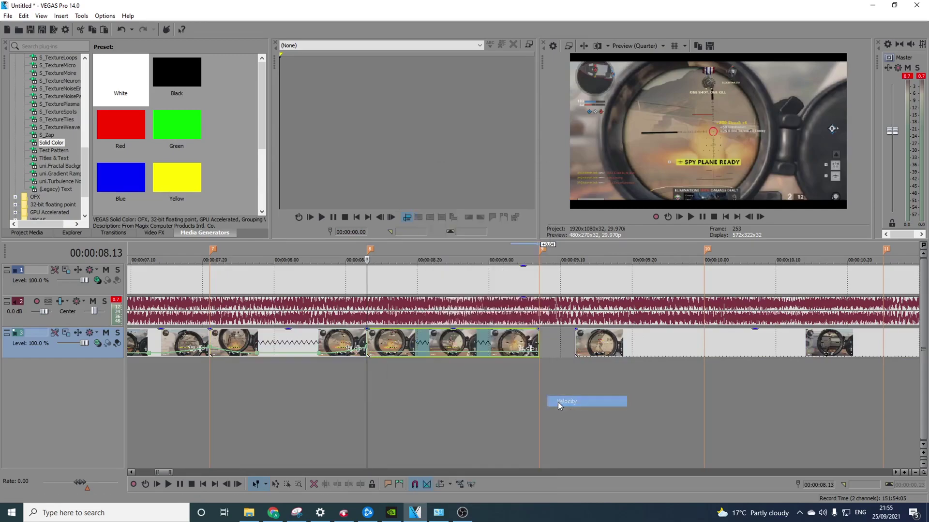
{"action": "left_click", "coordinate": [423, 349]}
{"action": "left_click", "coordinate": [485, 354]}
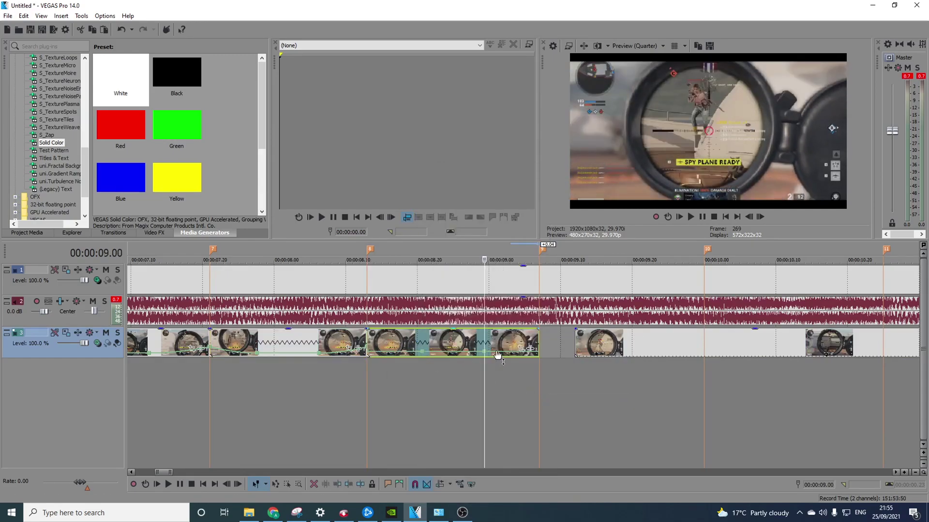
{"action": "left_click", "coordinate": [496, 353]}
Set the first and last velocity points of this clip to 300% and give the first segment a Fast Fade
{"action": "right_click", "coordinate": [538, 347]}
{"action": "left_click", "coordinate": [578, 149]}
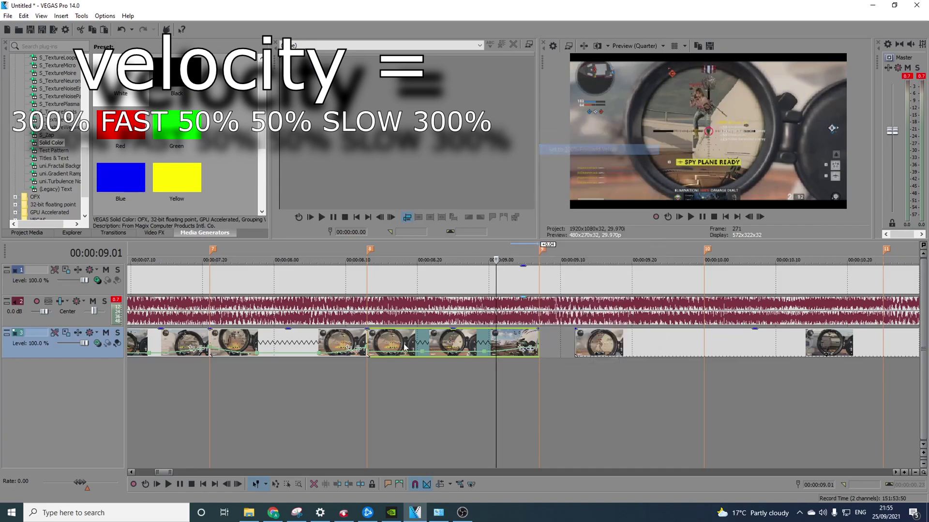
{"action": "left_click", "coordinate": [369, 348]}
{"action": "right_click", "coordinate": [369, 348]}
{"action": "left_click", "coordinate": [426, 155]}
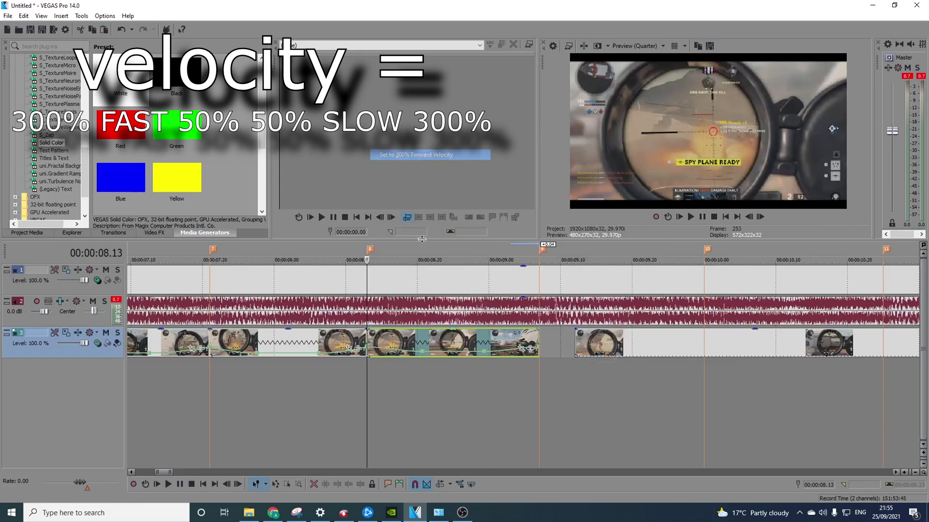
{"action": "right_click", "coordinate": [381, 352]}
{"action": "left_click", "coordinate": [407, 380]}
Set the two inner velocity points to 50% and give the last segment a Slow Fade
{"action": "right_click", "coordinate": [423, 353]}
{"action": "left_click", "coordinate": [474, 188]}
{"action": "right_click", "coordinate": [484, 353]}
{"action": "left_click", "coordinate": [527, 188]}
{"action": "right_click", "coordinate": [498, 353]}
{"action": "left_click", "coordinate": [527, 395]}
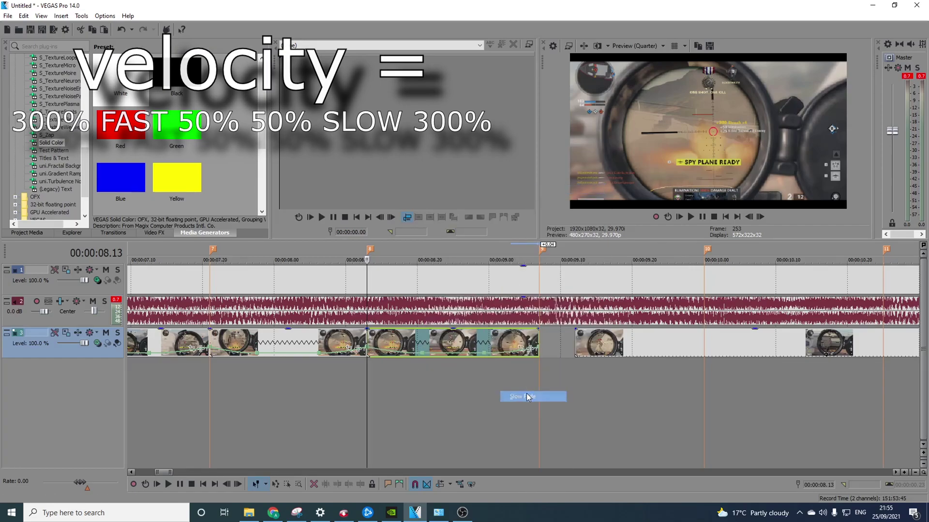
Move the remaining footage back against marker 9 and play the edit from just before marker 7 past marker 10
{"action": "left_click_drag", "start_coordinate": [577, 341], "coordinate": [542, 341]}
{"action": "scroll", "coordinate": [350, 387], "scroll_direction": "down", "scroll_amount": 2}
{"action": "scroll", "coordinate": [425, 393], "scroll_direction": "down", "scroll_amount": 2}
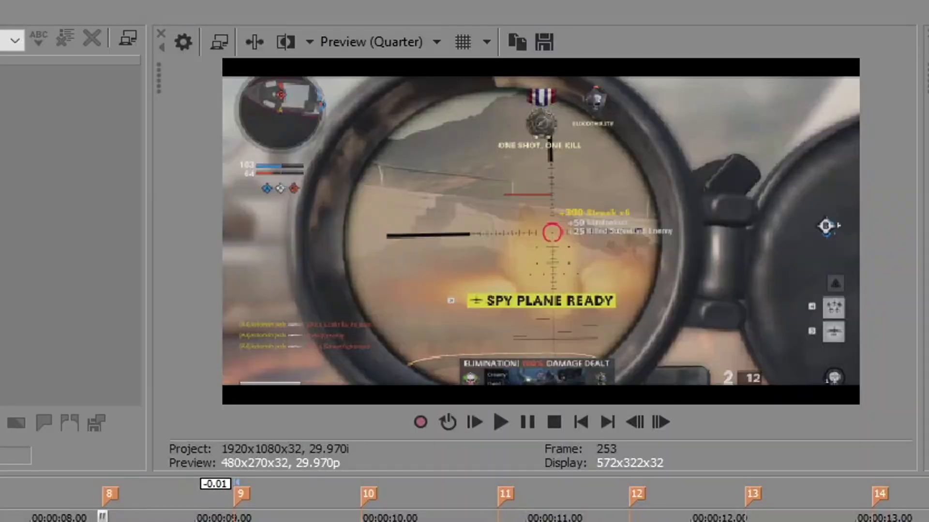
{"action": "key", "text": "space"}
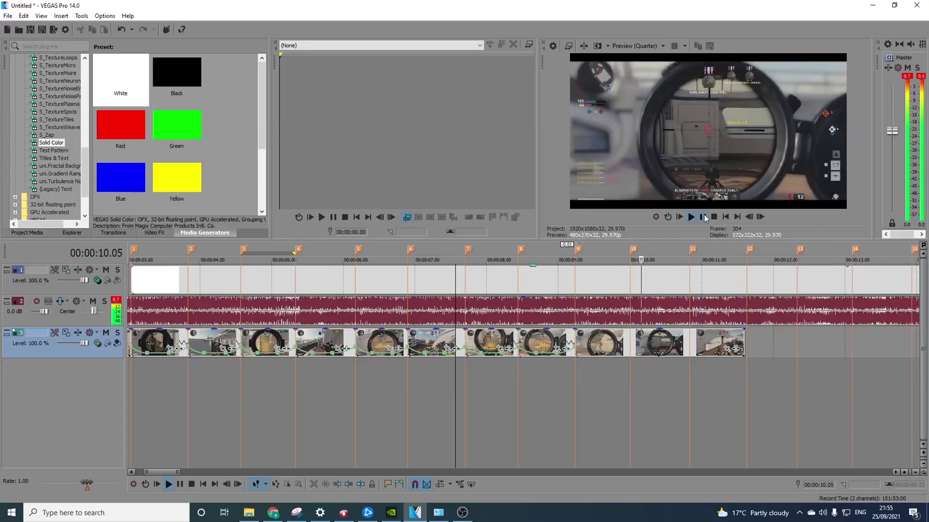
{"action": "left_click", "coordinate": [529, 422]}
{"action": "left_click_drag", "start_coordinate": [576, 335], "coordinate": [576, 335]}
{"action": "scroll", "coordinate": [577, 335], "scroll_direction": "up", "scroll_amount": 2}
{"action": "key", "text": "space"}
{"action": "left_click", "coordinate": [702, 217]}
Split the footage after marker 9 at marker 10
{"action": "left_click", "coordinate": [630, 350]}
{"action": "key", "text": "s"}
{"action": "scroll", "coordinate": [588, 342], "scroll_direction": "down", "scroll_amount": 1}
{"action": "left_click", "coordinate": [607, 343]}
{"action": "left_click", "coordinate": [700, 346]}
{"action": "left_click", "coordinate": [805, 346]}
{"action": "left_click", "coordinate": [858, 345]}
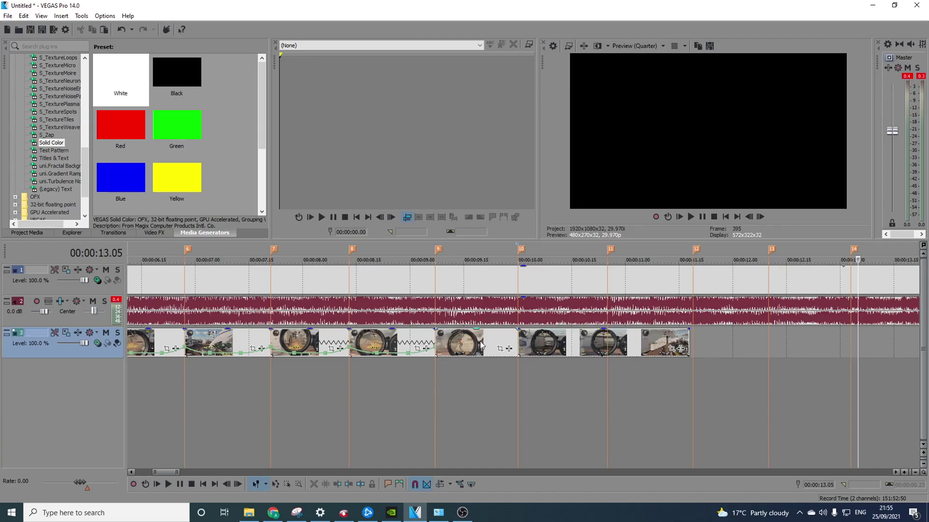
Copy the clip between markers 6 and 7 and paste its event attributes, including the velocity envelope, onto the clip between markers 9 and 10
{"action": "left_click", "coordinate": [439, 341]}
{"action": "scroll", "coordinate": [449, 348], "scroll_direction": "up", "scroll_amount": 1}
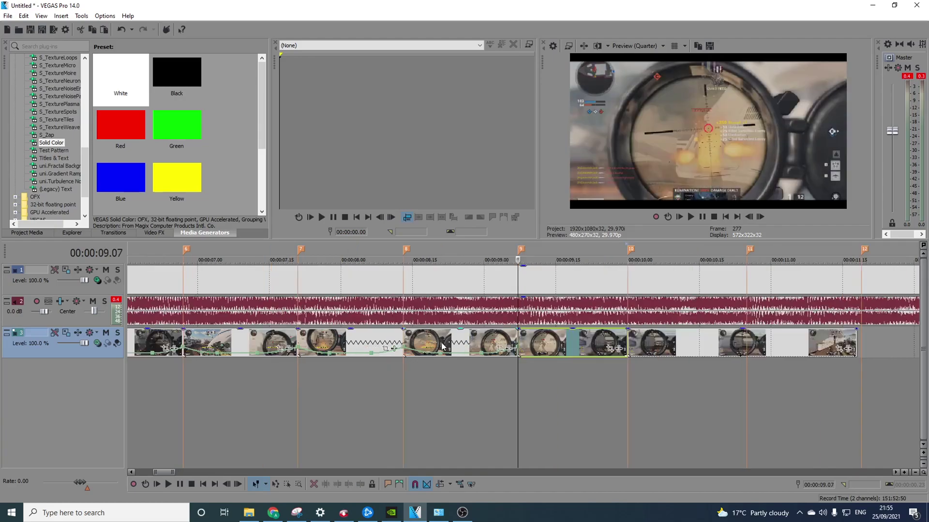
{"action": "scroll", "coordinate": [453, 349], "scroll_direction": "up", "scroll_amount": 1}
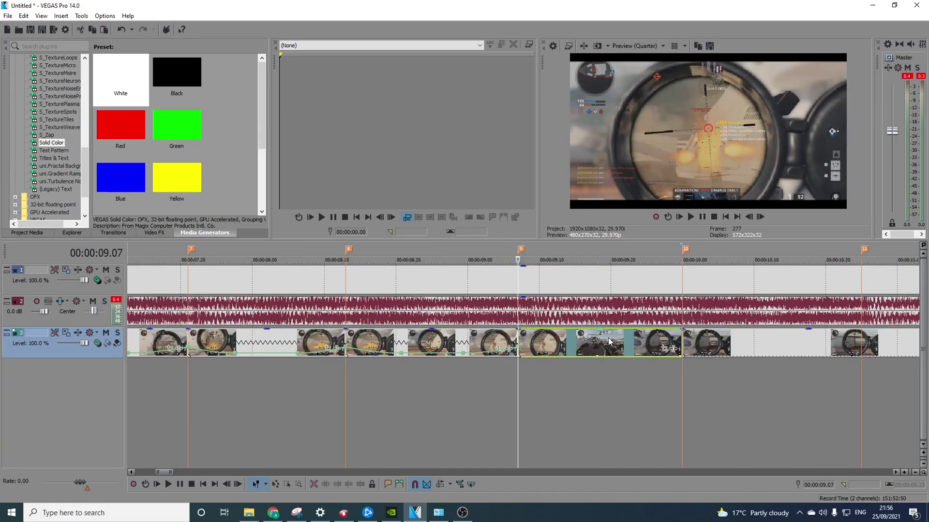
{"action": "left_click", "coordinate": [202, 369]}
{"action": "scroll", "coordinate": [202, 369], "scroll_direction": "up", "scroll_amount": 1}
{"action": "right_click", "coordinate": [438, 343]}
{"action": "left_click", "coordinate": [484, 109]}
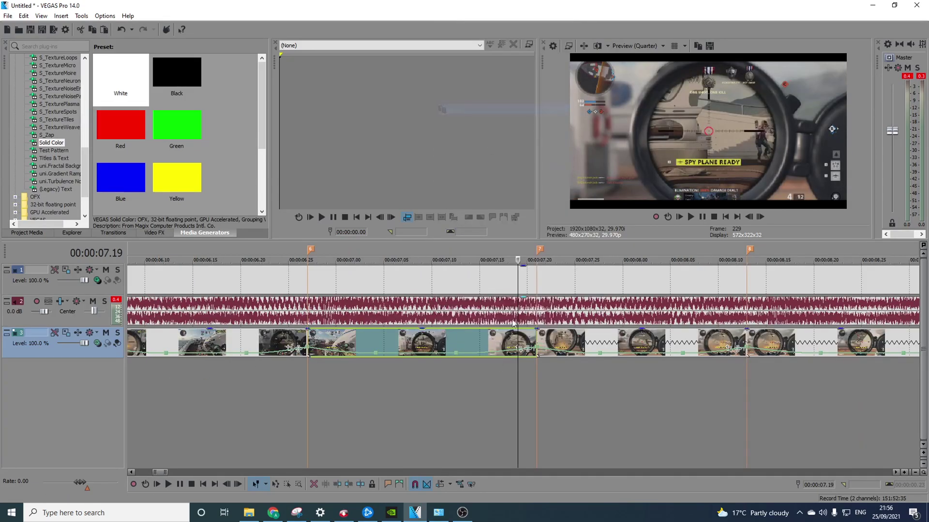
{"action": "scroll", "coordinate": [515, 333], "scroll_direction": "down", "scroll_amount": 3}
{"action": "left_click", "coordinate": [632, 339]}
{"action": "scroll", "coordinate": [632, 338], "scroll_direction": "up", "scroll_amount": 3}
{"action": "right_click", "coordinate": [563, 343]}
{"action": "left_click", "coordinate": [623, 121]}
{"action": "scroll", "coordinate": [577, 370], "scroll_direction": "down", "scroll_amount": 3}
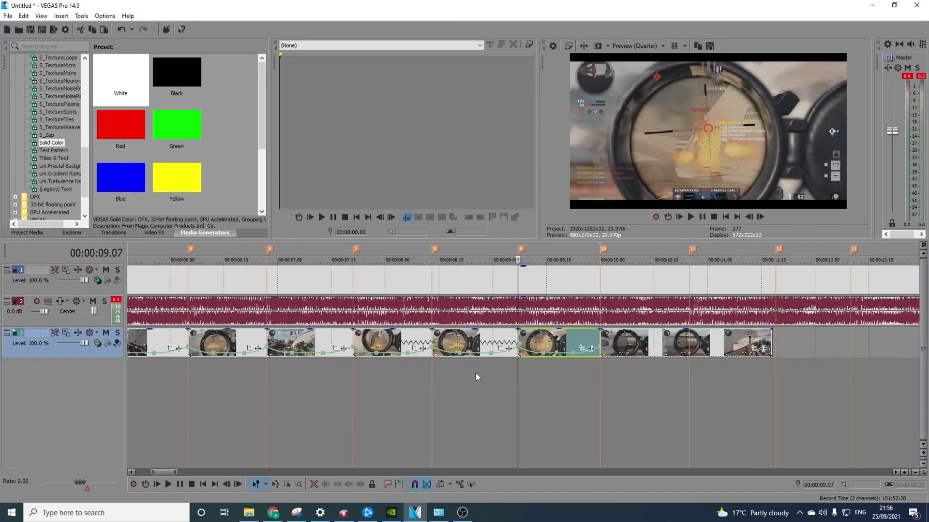
Move the remaining footage 10 frames past marker 10 and play the edit from just after marker 8
{"action": "left_click", "coordinate": [442, 404]}
{"action": "left_click_drag", "start_coordinate": [636, 342], "coordinate": [672, 341]}
{"action": "left_click", "coordinate": [690, 217]}
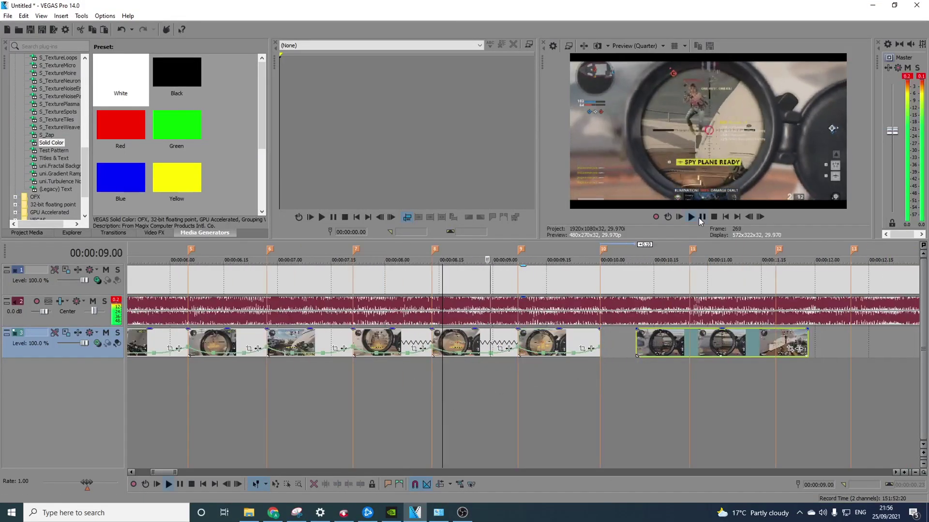
{"action": "left_click", "coordinate": [701, 218]}
Play the whole edit from about one second before marker 1 past marker 9 to review the beat sync
{"action": "scroll", "coordinate": [536, 394], "scroll_direction": "down", "scroll_amount": 5}
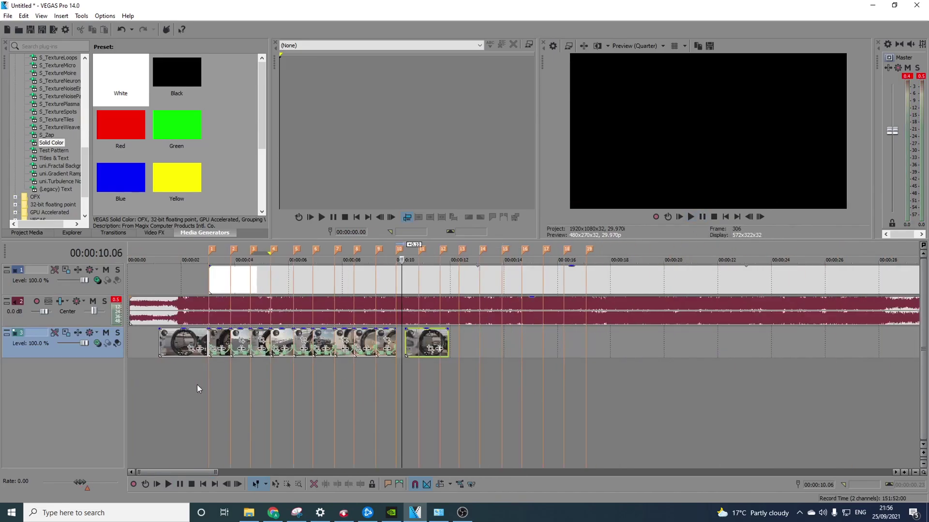
{"action": "left_click", "coordinate": [209, 390]}
{"action": "scroll", "coordinate": [338, 379], "scroll_direction": "up", "scroll_amount": 2}
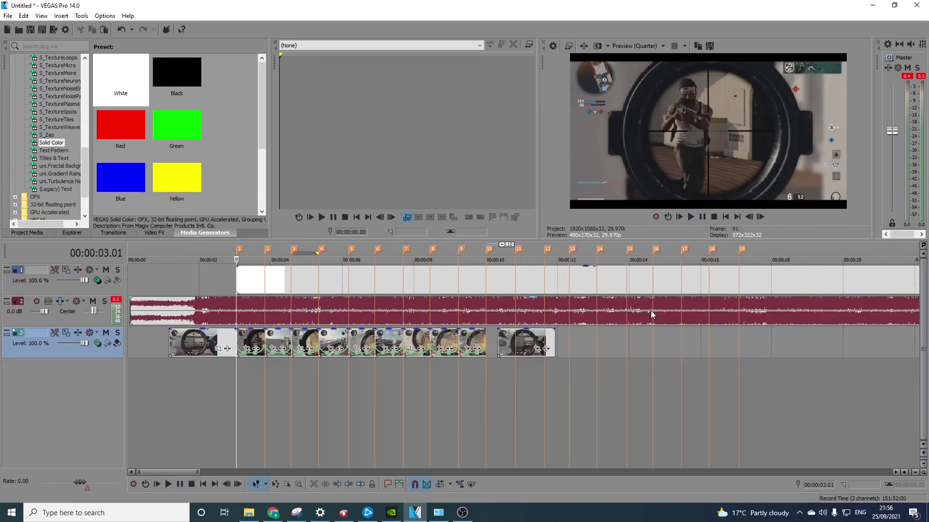
{"action": "scroll", "coordinate": [451, 367], "scroll_direction": "up", "scroll_amount": 3}
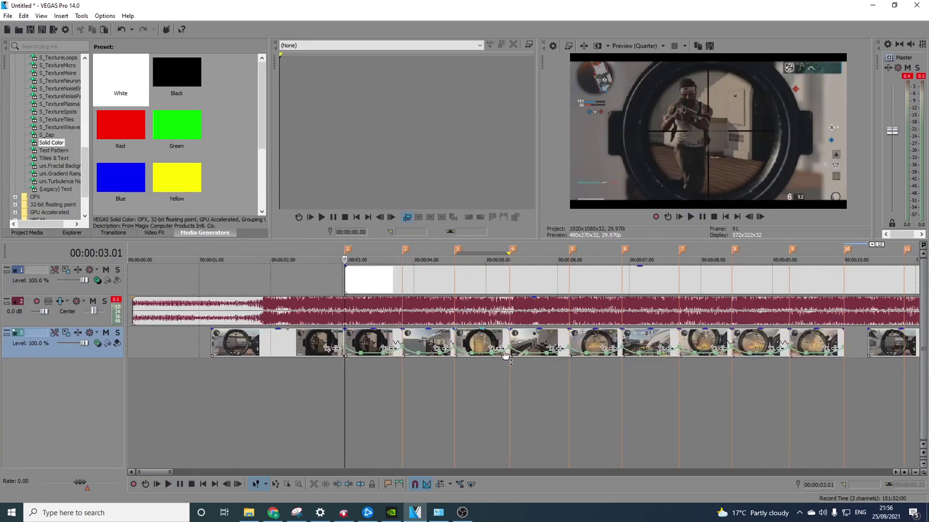
{"action": "scroll", "coordinate": [528, 372], "scroll_direction": "down", "scroll_amount": 1}
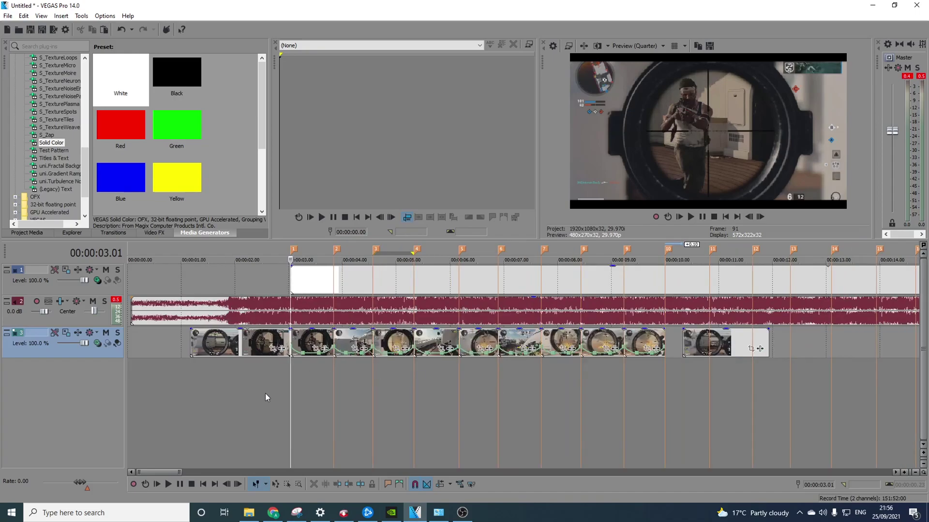
{"action": "left_click", "coordinate": [242, 393]}
{"action": "key", "text": "space"}
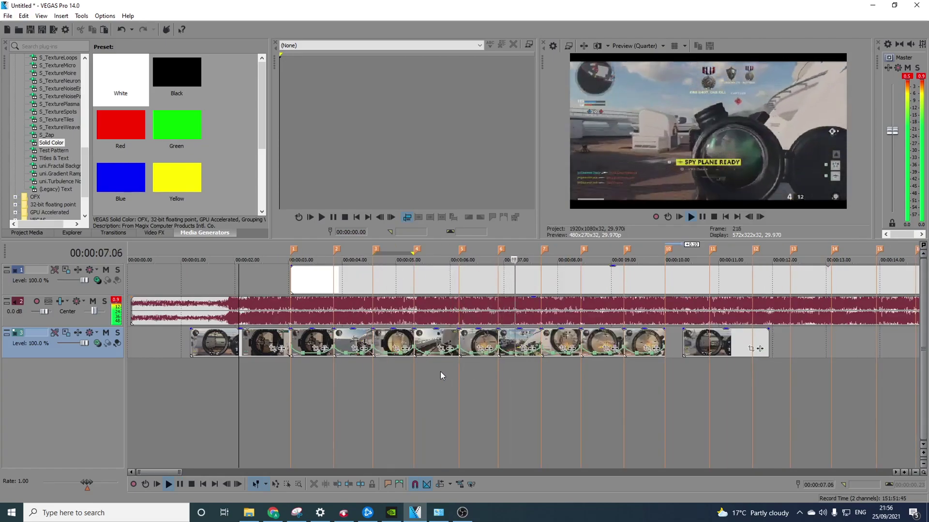
{"action": "scroll", "coordinate": [443, 373], "scroll_direction": "down", "scroll_amount": 2}
{"action": "scroll", "coordinate": [445, 373], "scroll_direction": "up", "scroll_amount": 2}
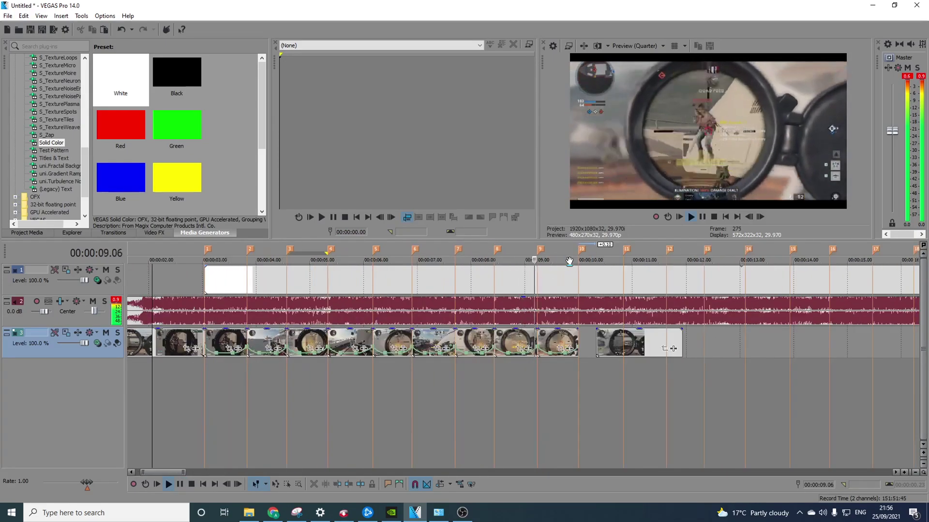
{"action": "left_click", "coordinate": [703, 217]}
Examine the velocity curves of the clips after markers 1 and 2 against the beat markers
{"action": "left_click", "coordinate": [372, 392]}
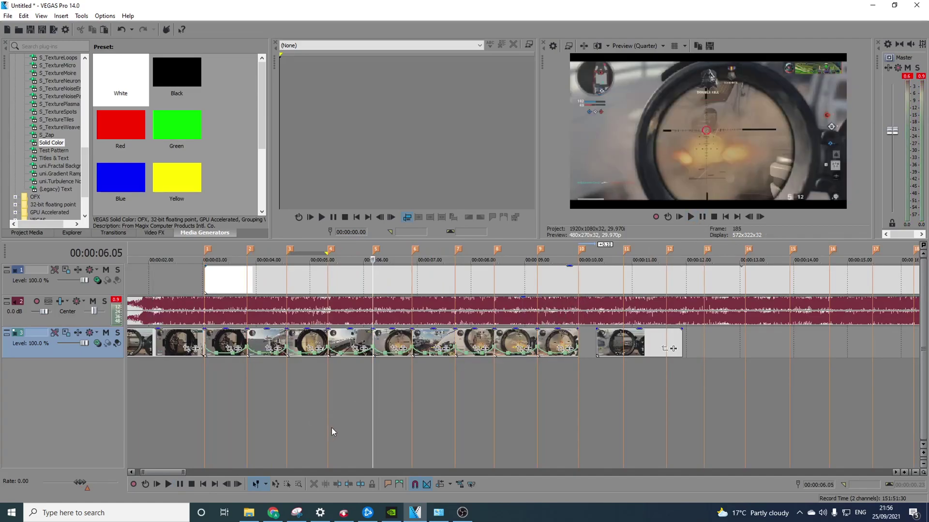
{"action": "left_click", "coordinate": [340, 416]}
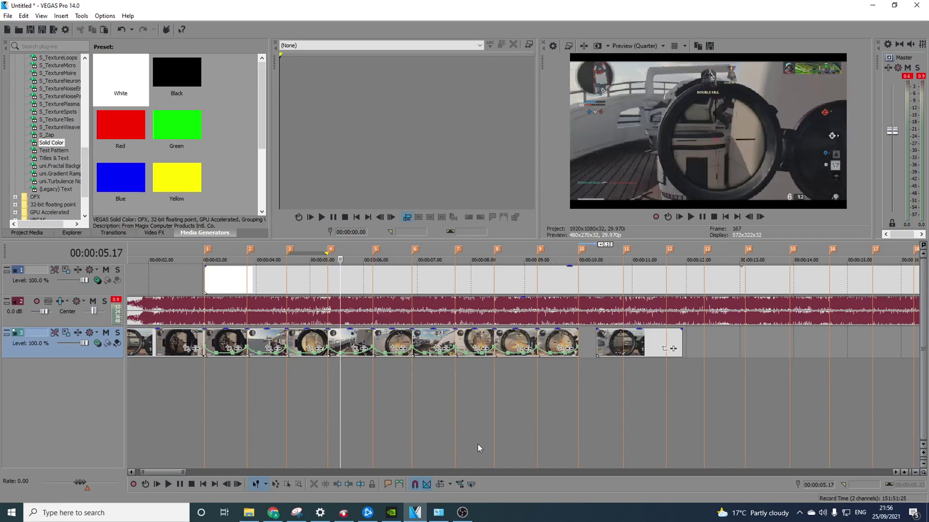
{"action": "scroll", "coordinate": [465, 425], "scroll_direction": "down", "scroll_amount": 2}
{"action": "left_click", "coordinate": [418, 401]}
{"action": "left_click", "coordinate": [249, 349]}
{"action": "scroll", "coordinate": [508, 353], "scroll_direction": "up", "scroll_amount": 2}
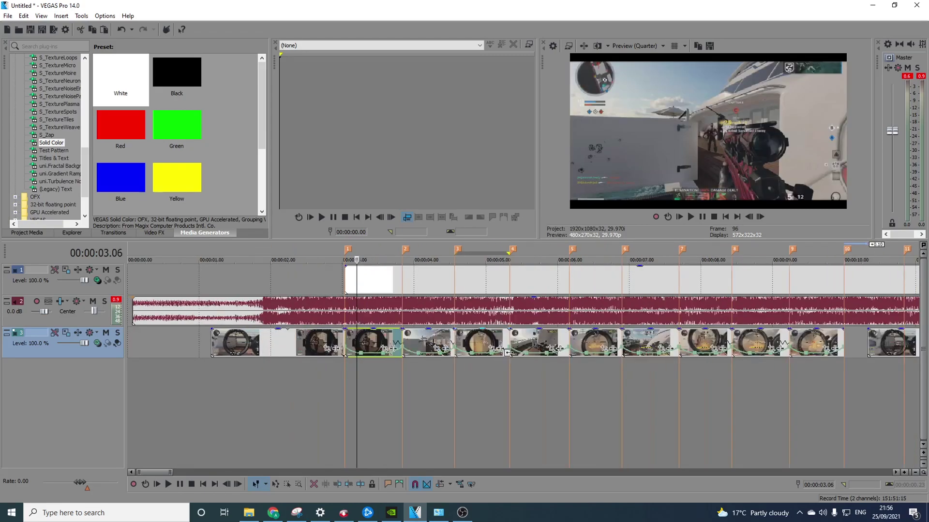
{"action": "left_click", "coordinate": [345, 345]}
{"action": "scroll", "coordinate": [627, 343], "scroll_direction": "up", "scroll_amount": 1}
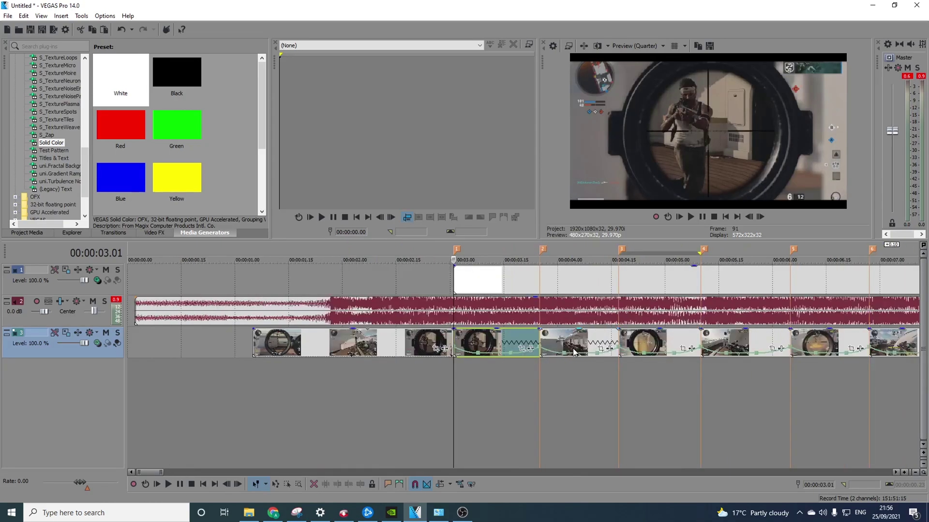
{"action": "scroll", "coordinate": [574, 352], "scroll_direction": "down", "scroll_amount": 1}
{"action": "left_click", "coordinate": [409, 339]}
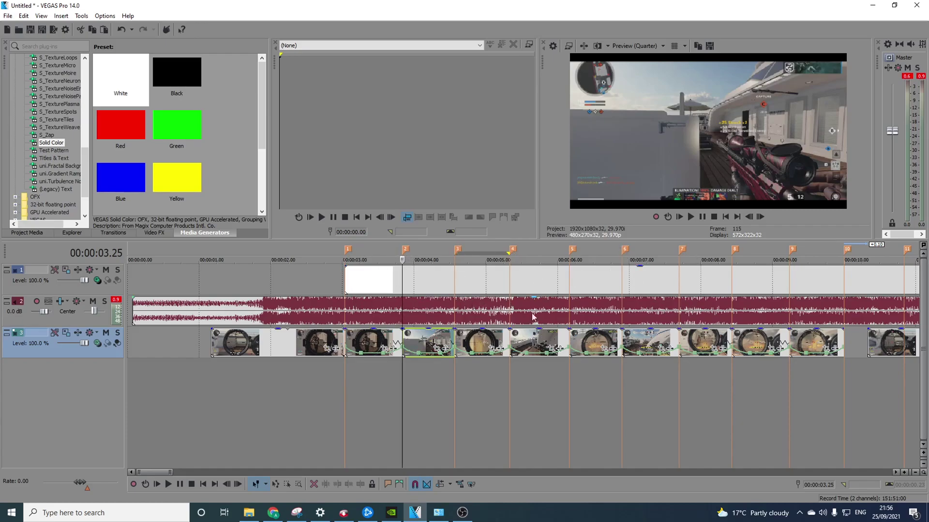
{"action": "scroll", "coordinate": [663, 337], "scroll_direction": "up", "scroll_amount": 3}
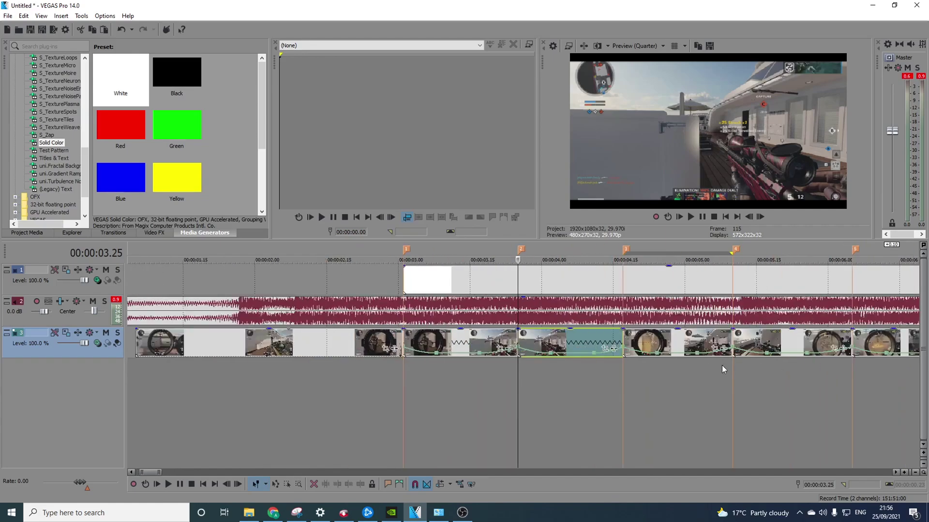
{"action": "left_click", "coordinate": [432, 376]}
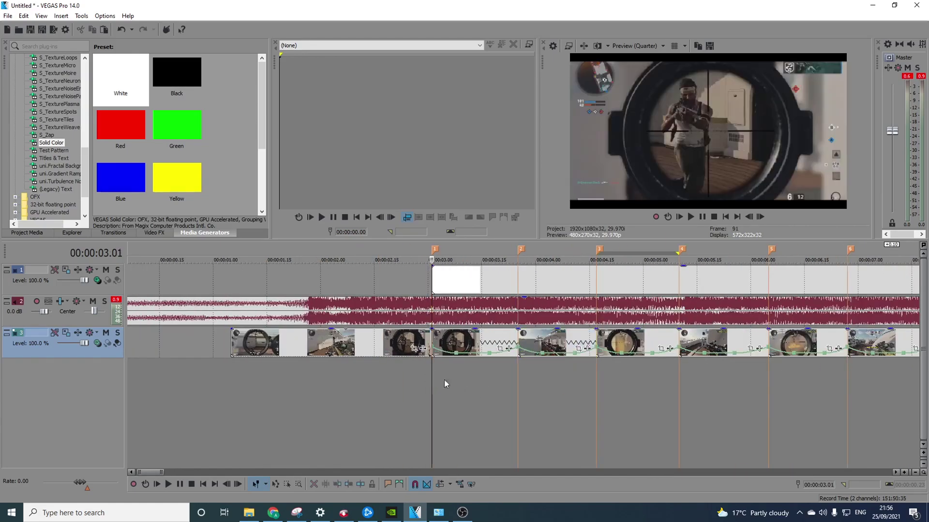
{"action": "scroll", "coordinate": [435, 376], "scroll_direction": "up", "scroll_amount": 1}
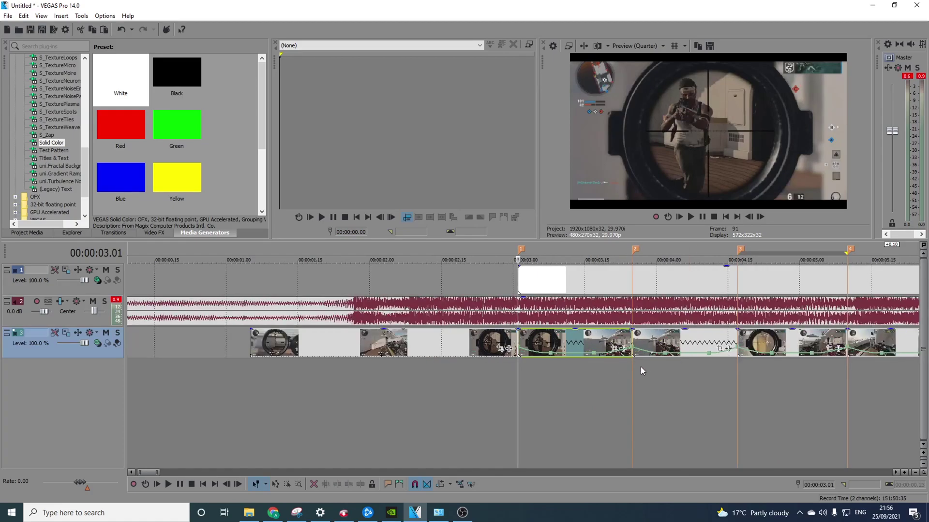
{"action": "scroll", "coordinate": [665, 375], "scroll_direction": "down", "scroll_amount": 1}
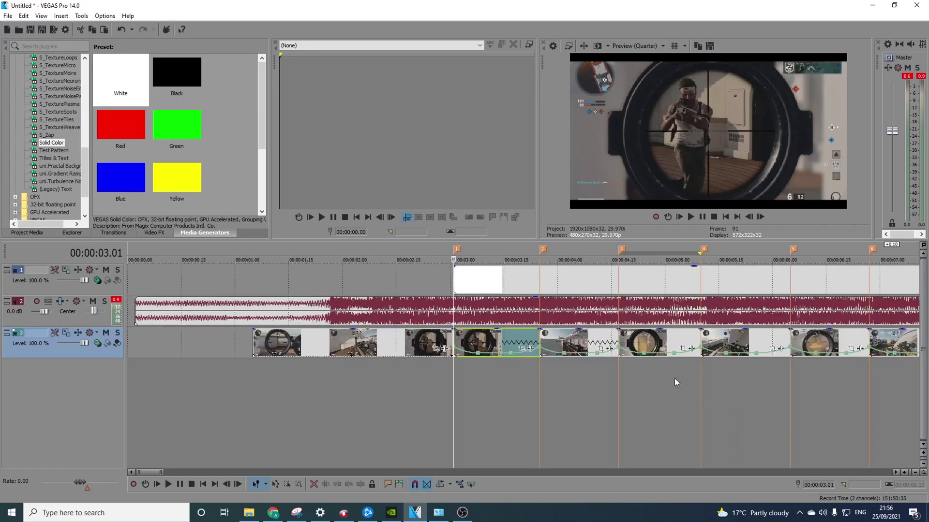
Play the edit from marker 1 past marker 8 and return to the clip at marker 1
{"action": "key", "text": "space"}
{"action": "scroll", "coordinate": [663, 393], "scroll_direction": "down", "scroll_amount": 1}
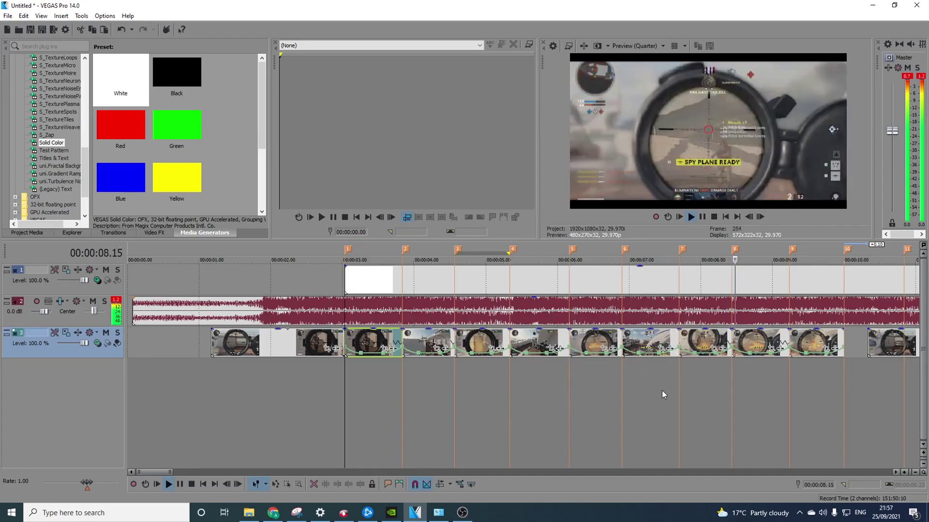
{"action": "left_click", "coordinate": [702, 216]}
{"action": "scroll", "coordinate": [610, 320], "scroll_direction": "down", "scroll_amount": 1}
{"action": "scroll", "coordinate": [473, 334], "scroll_direction": "down", "scroll_amount": 1}
{"action": "left_click", "coordinate": [239, 342]}
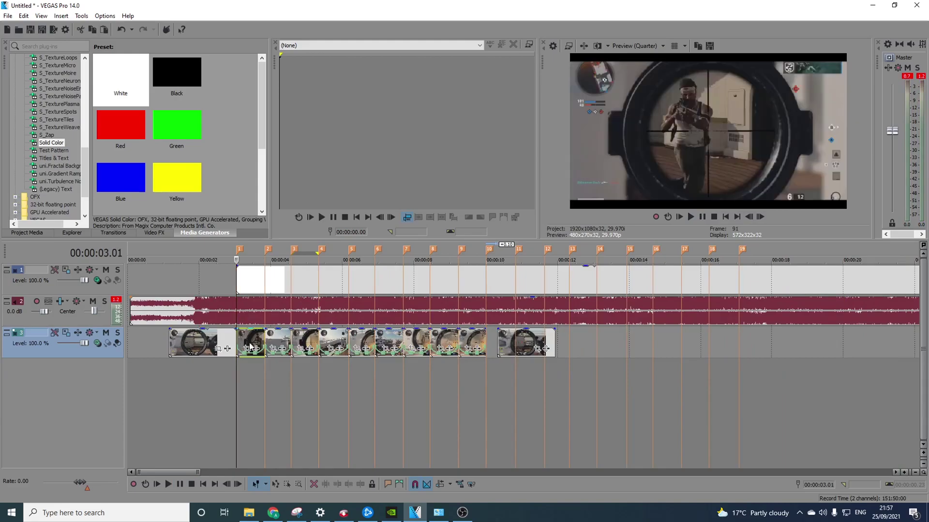
{"action": "scroll", "coordinate": [463, 364], "scroll_direction": "up", "scroll_amount": 2}
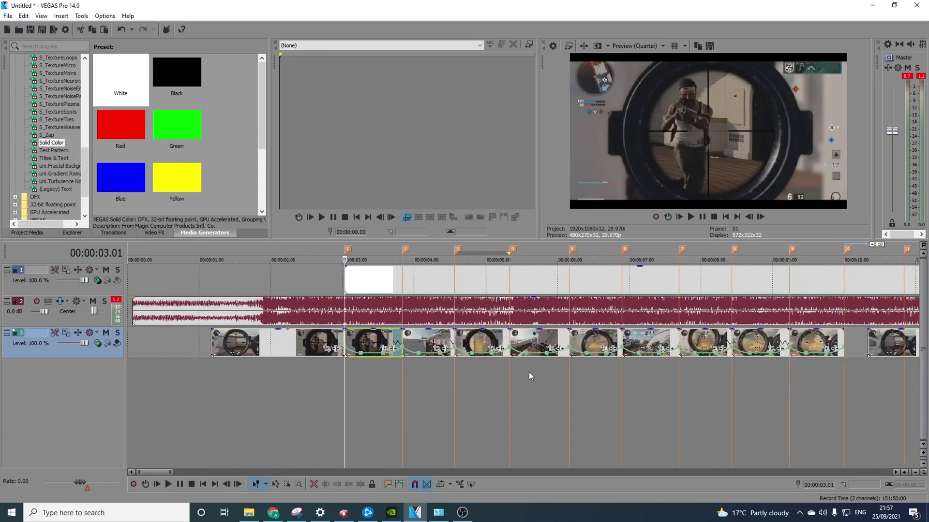